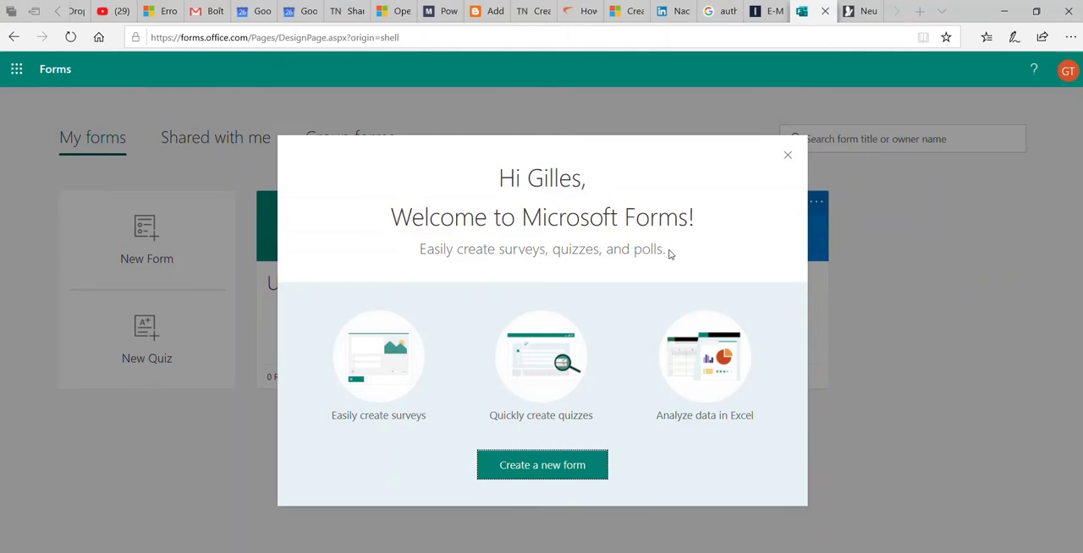
Dismiss the welcome message, search all Office 365 apps for "forms" and open Forms
click(788, 159)
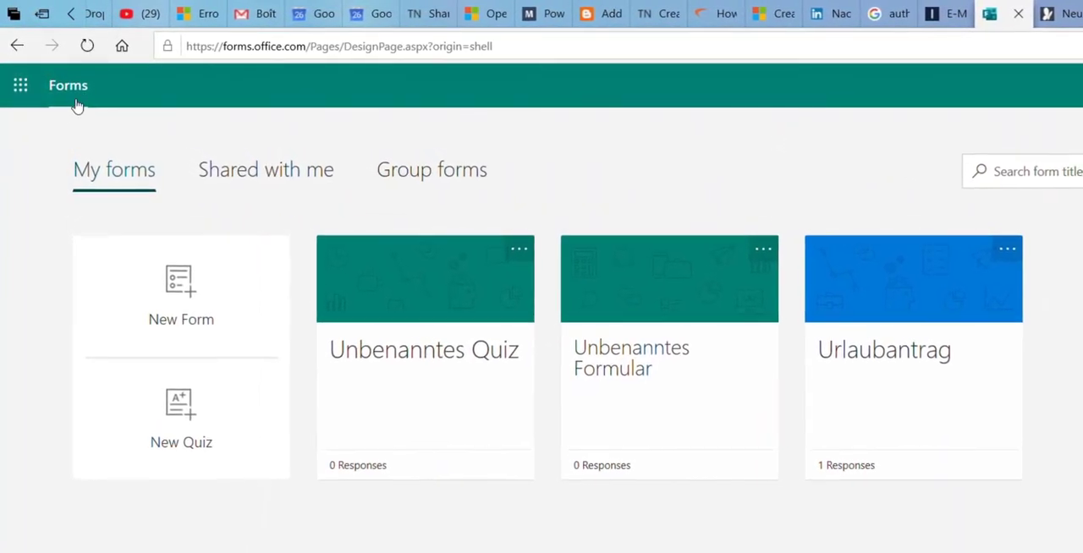
click(23, 95)
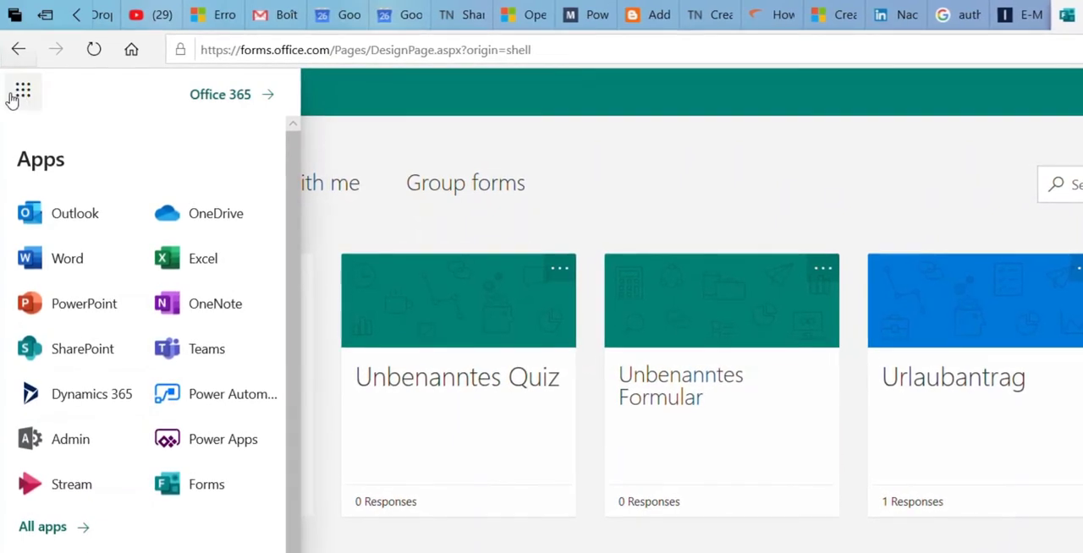
click(51, 535)
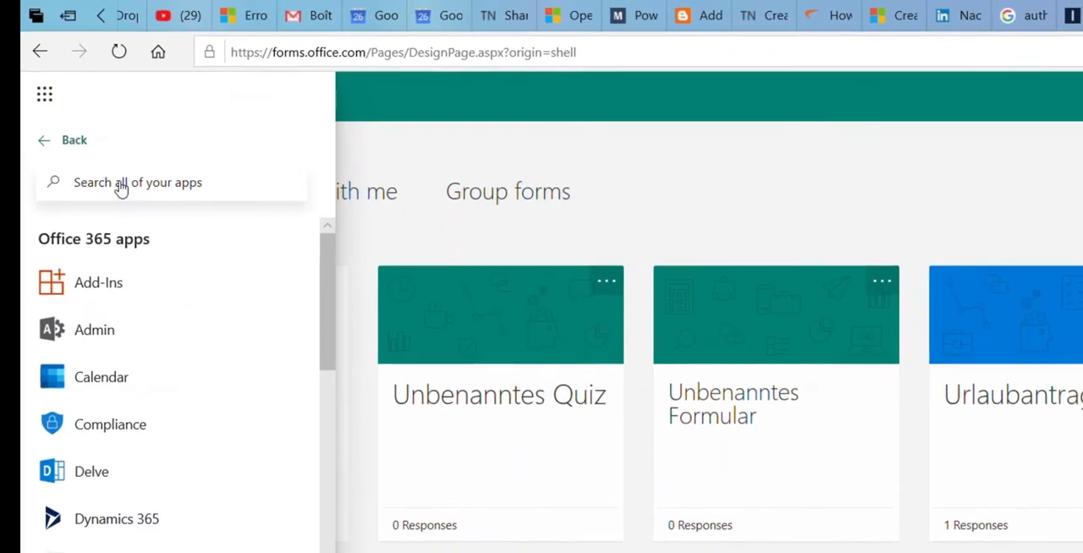
text(forms)
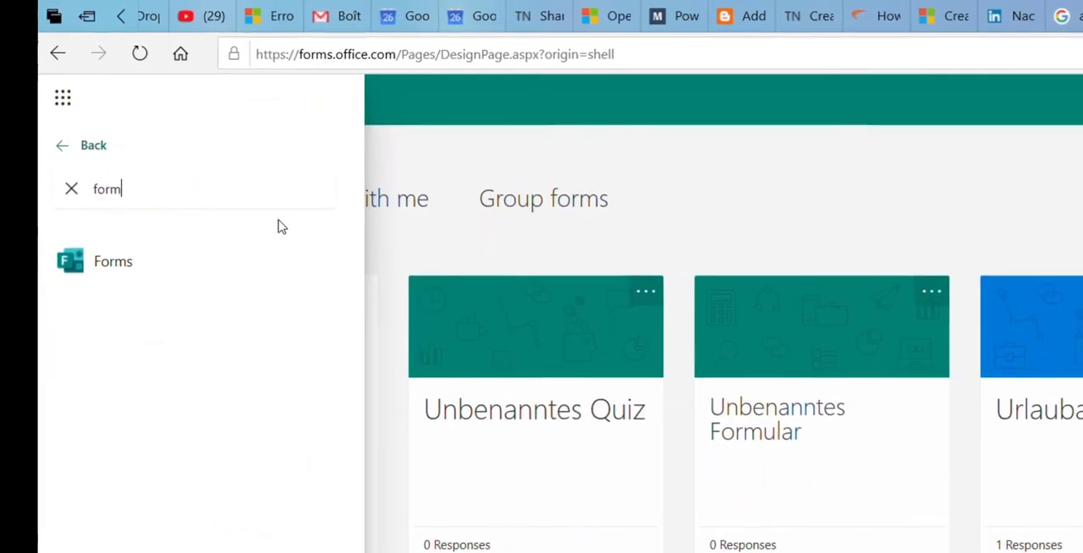
click(100, 257)
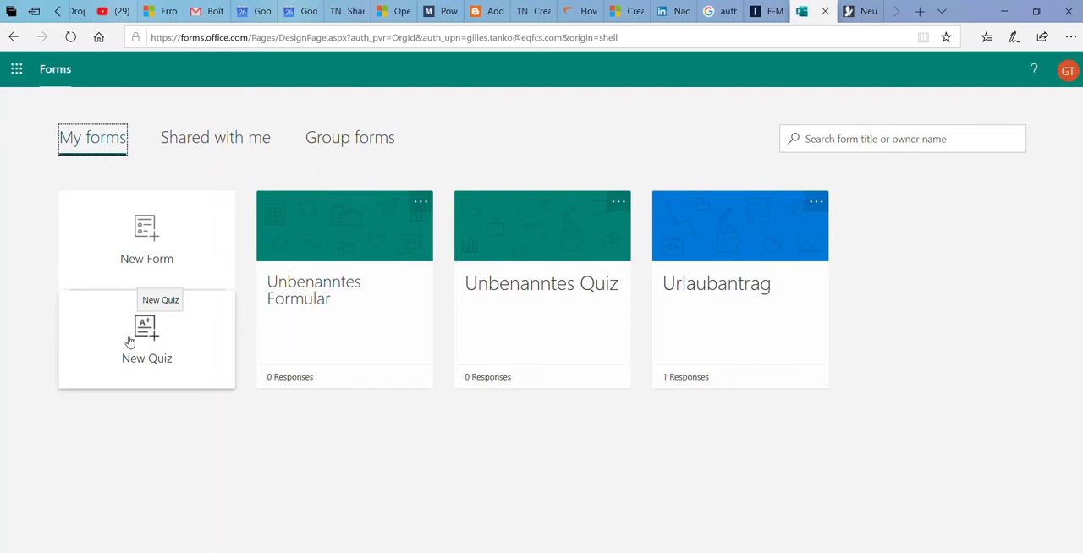
Create a new form titled "Office 365 Products" with the description "share your personal estimation of O365 products"
click(165, 255)
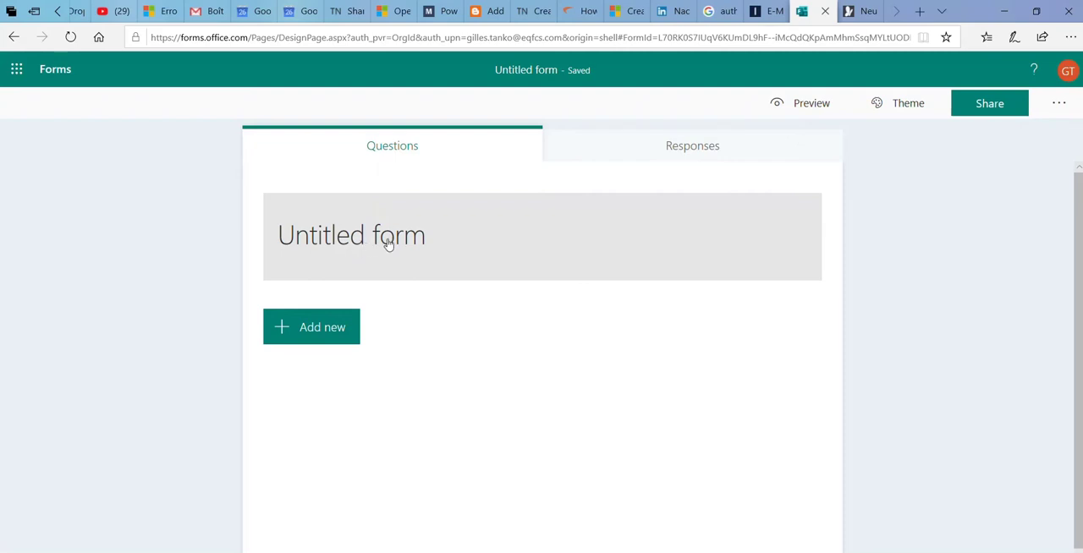
click(388, 244)
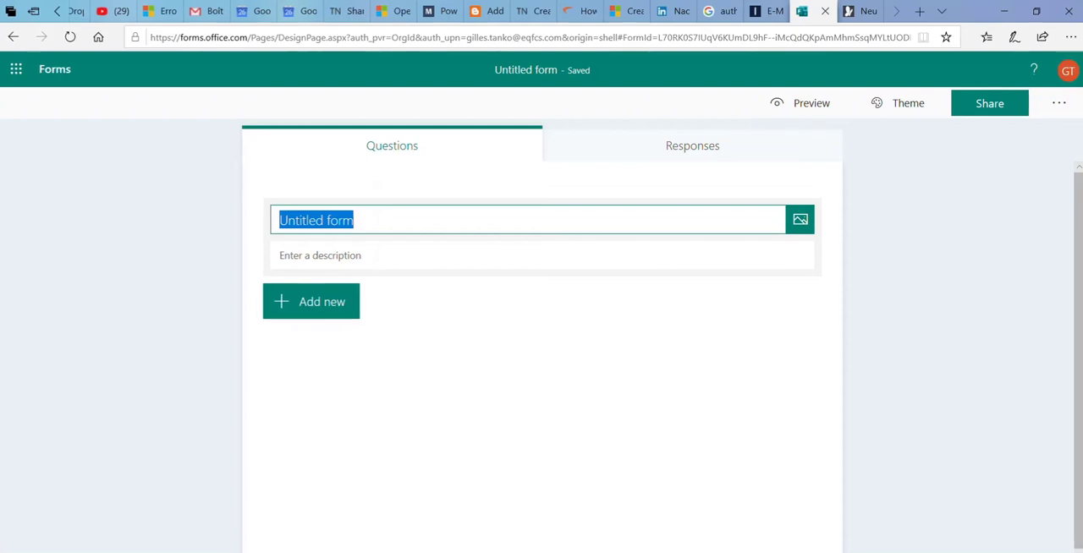
text(M)
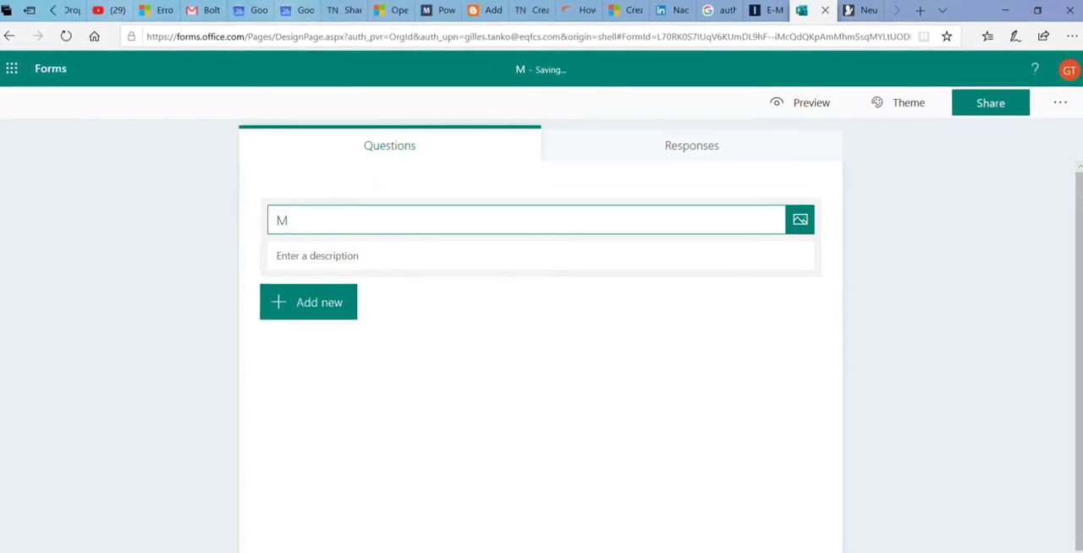
key(BackSpace)
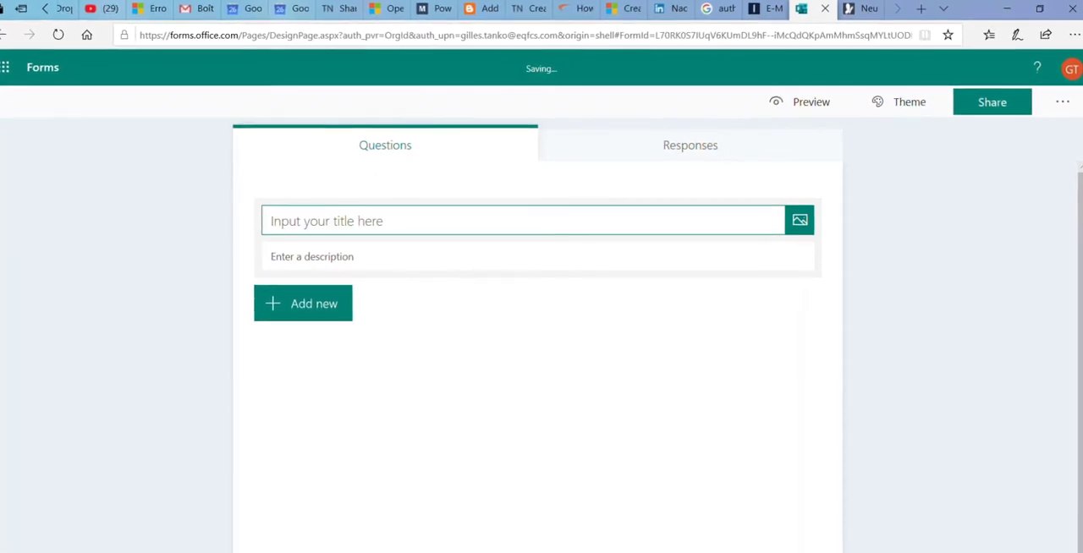
text(U)
key(BackSpace)
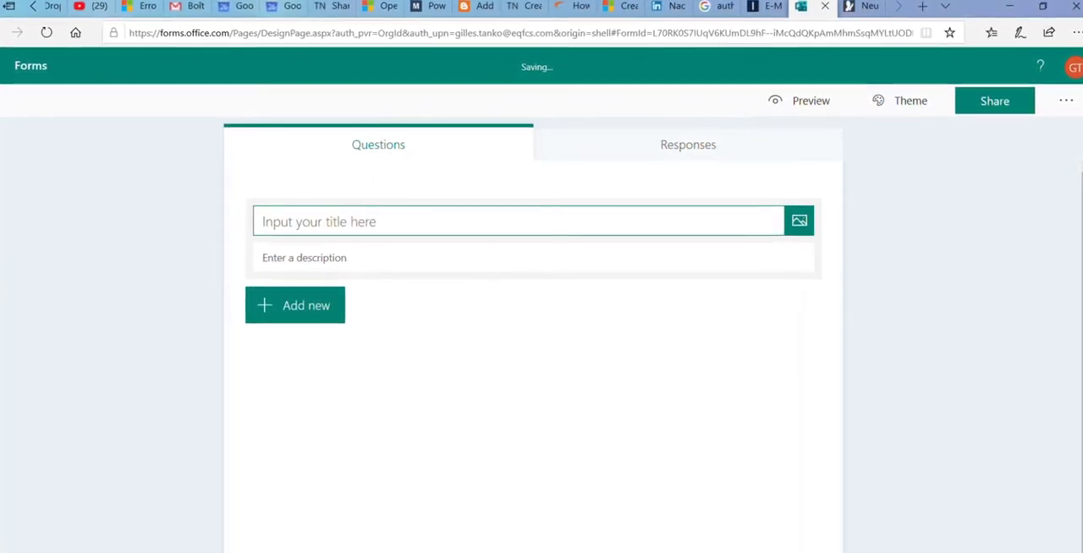
text(Office )
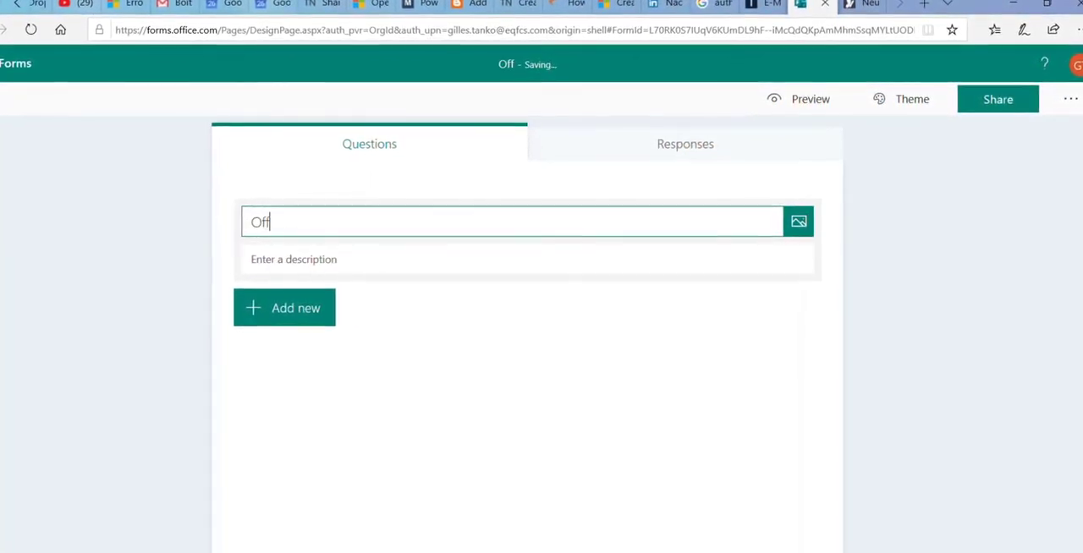
text(365)
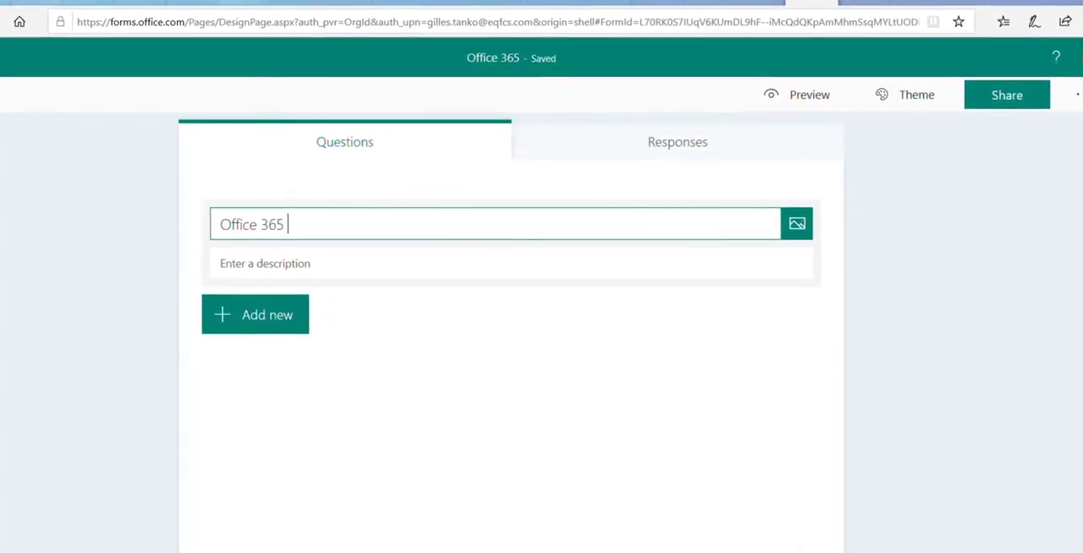
text( Products)
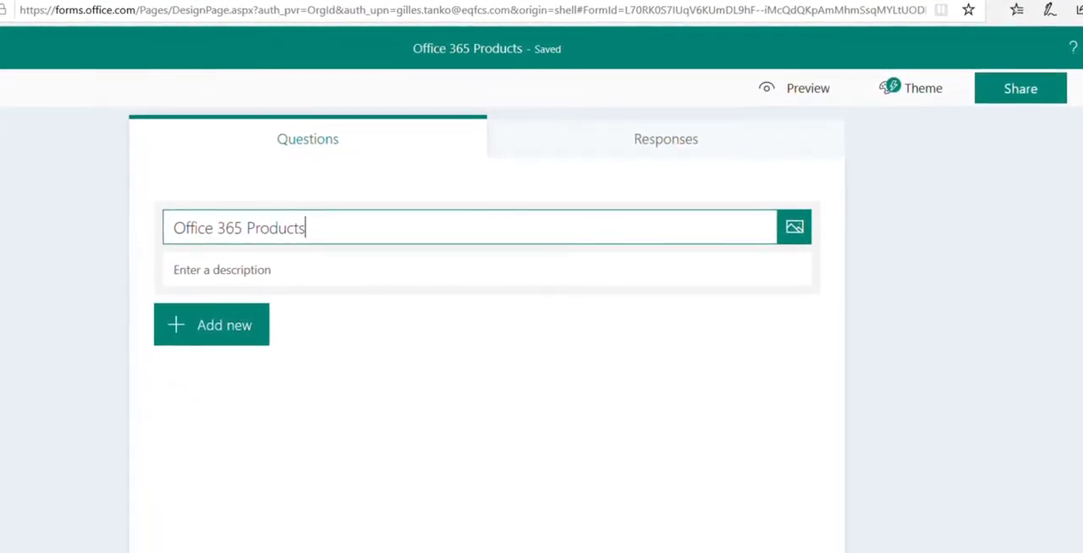
click(310, 270)
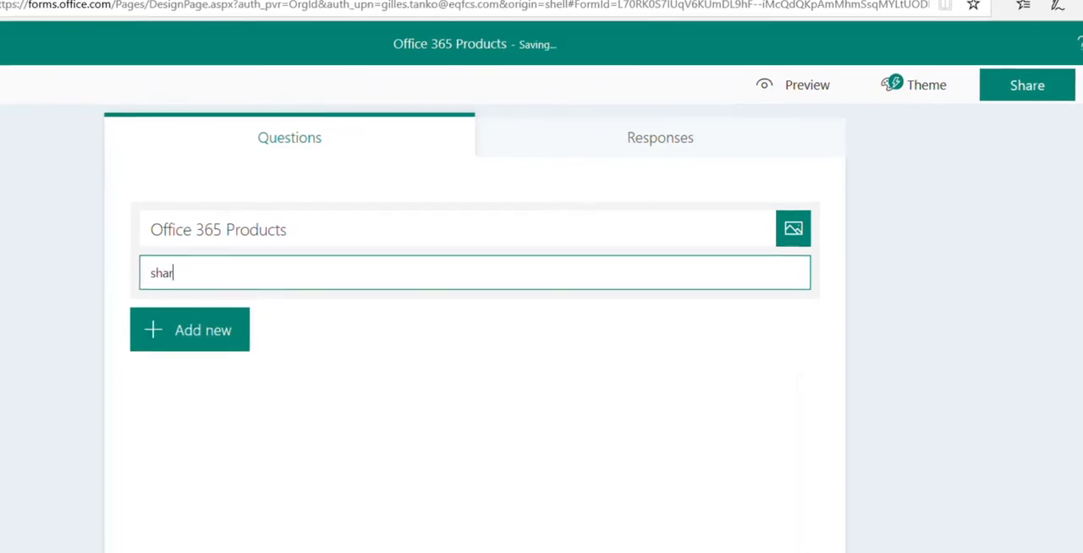
text(e your personal estimation of O365 products)
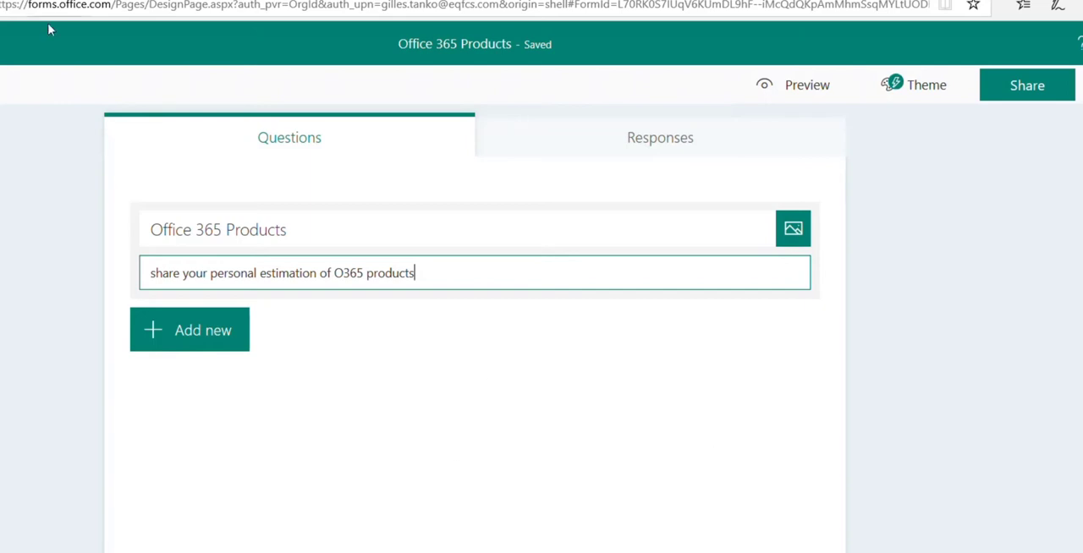
Add a choice question with the text "which O365 Product do you use?"
click(229, 345)
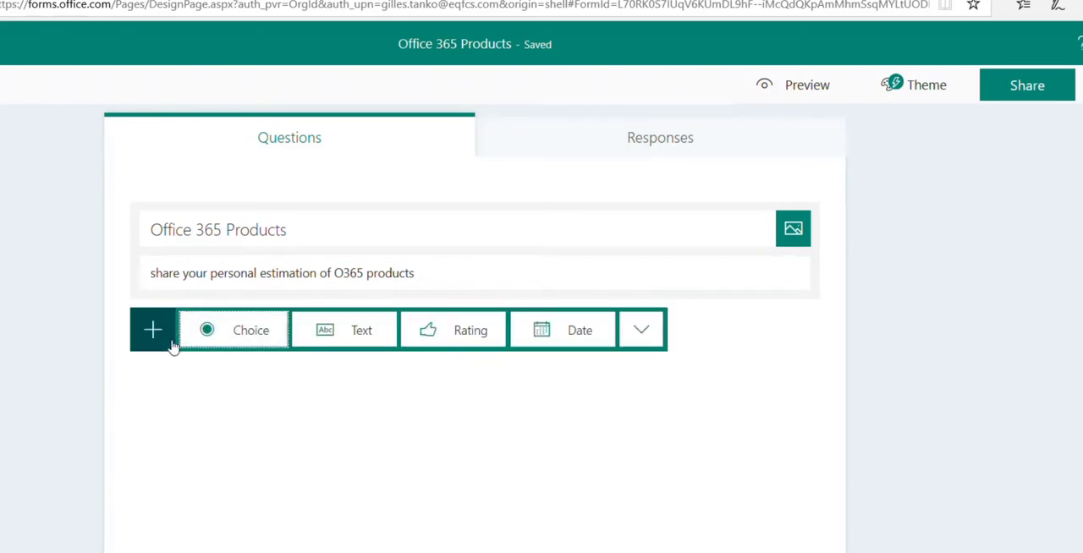
click(242, 338)
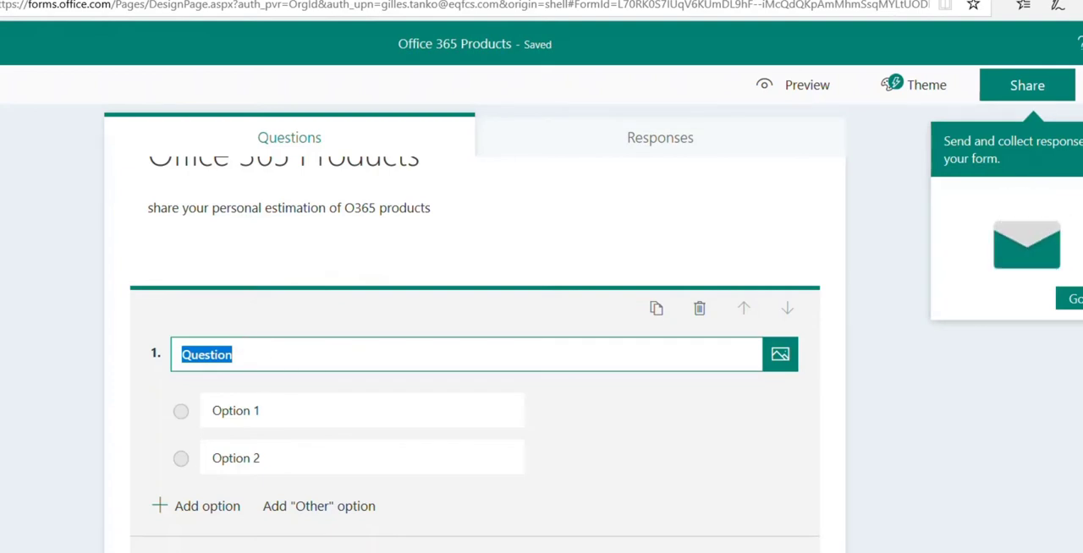
text(which O365 Product do you use?)
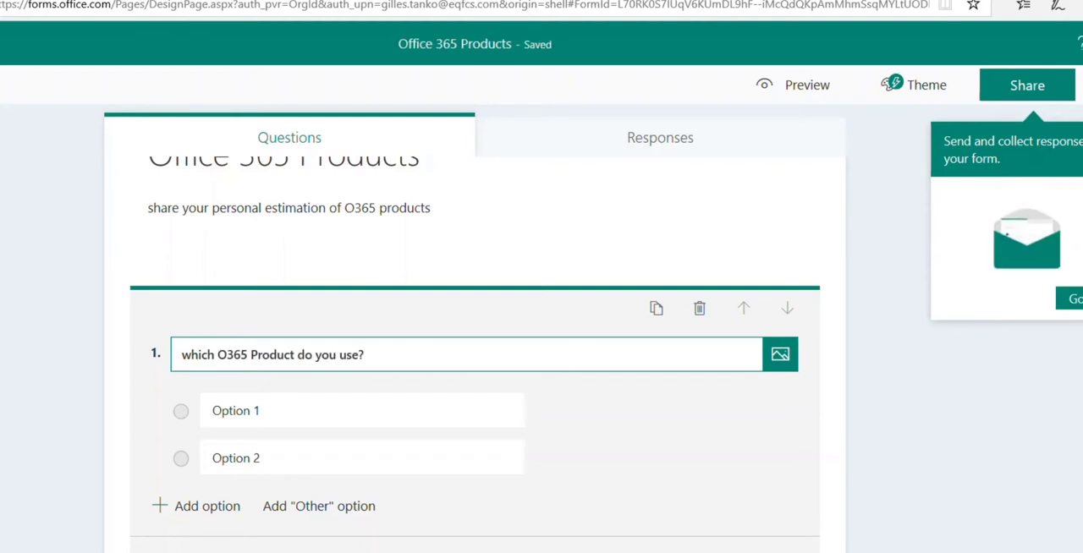
Name the first two answer options of the product question "SharePoint" and "Teams"
click(324, 414)
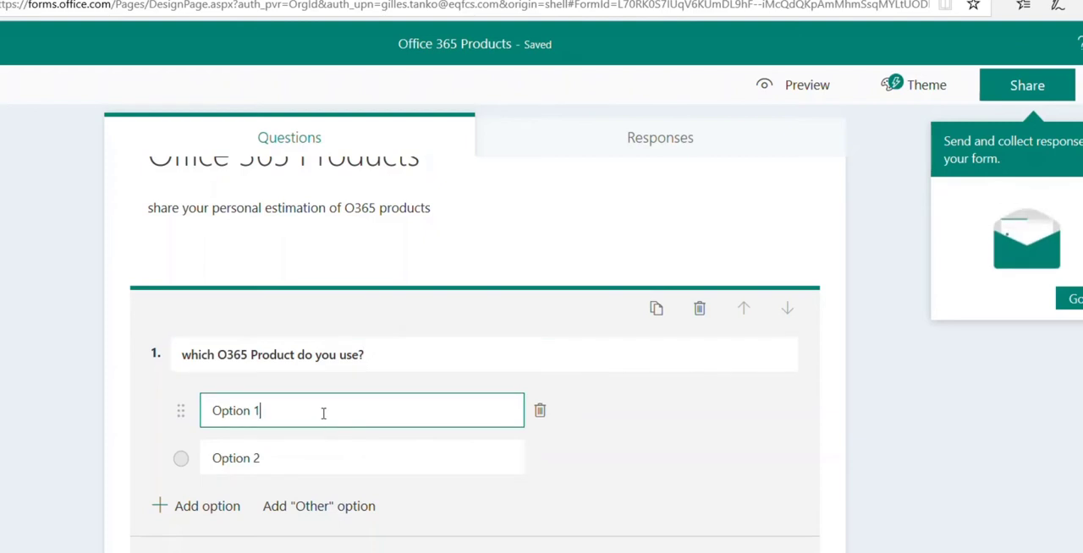
key(ctrl+a)
text(SharePoint)
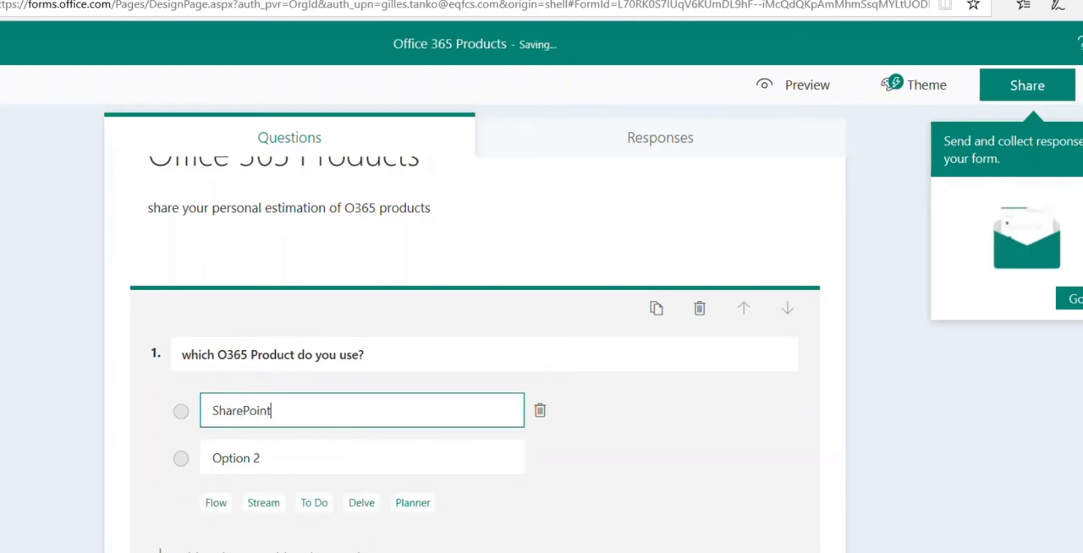
key(Tab)
key(Tab)
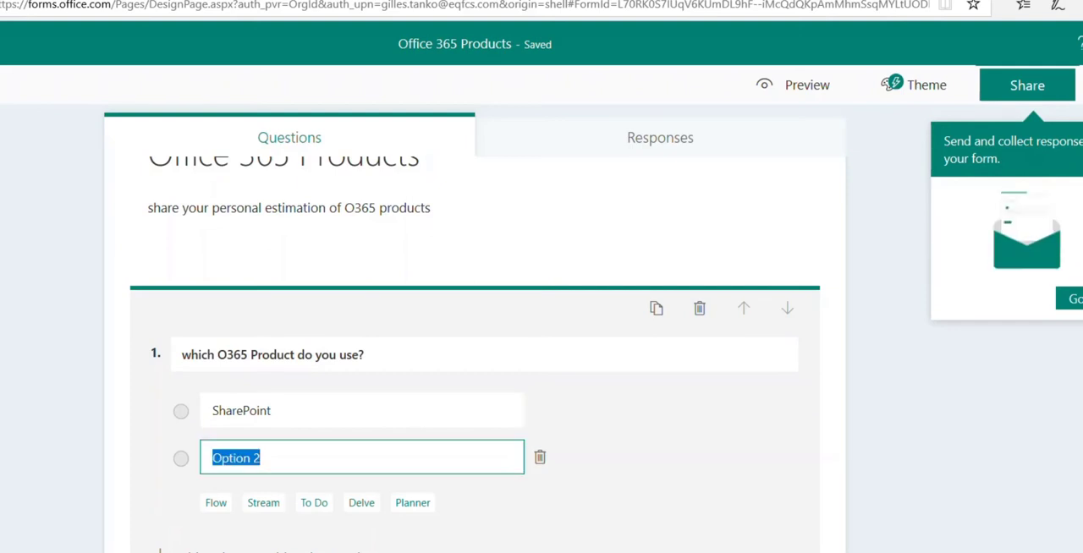
text(Teams)
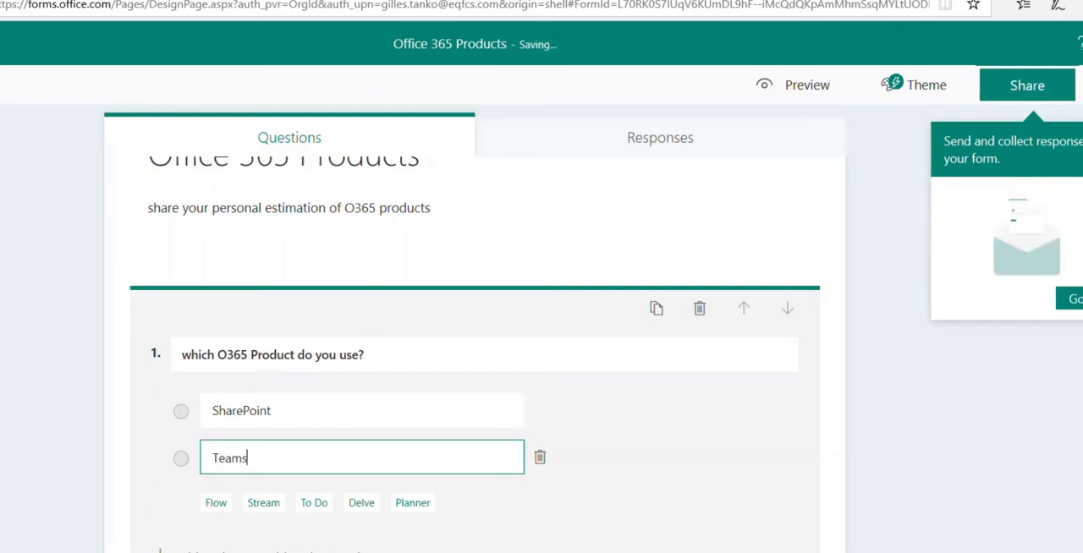
key(Tab)
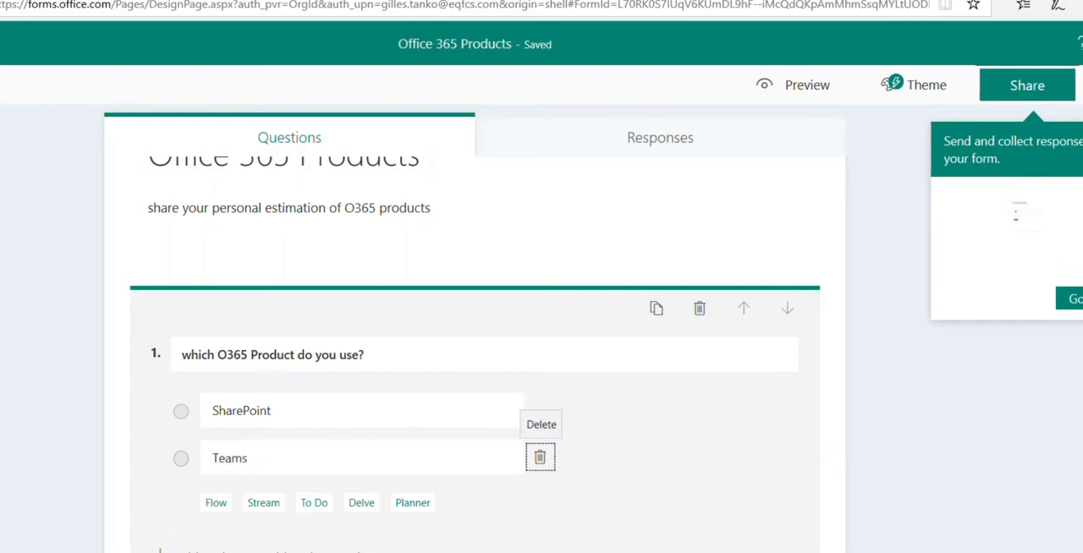
Add suggested answer options to the product question, including Flow, Stream, Planner, OneNote, OneDrive, Forms and Sway
scroll(264, 457, down, 1)
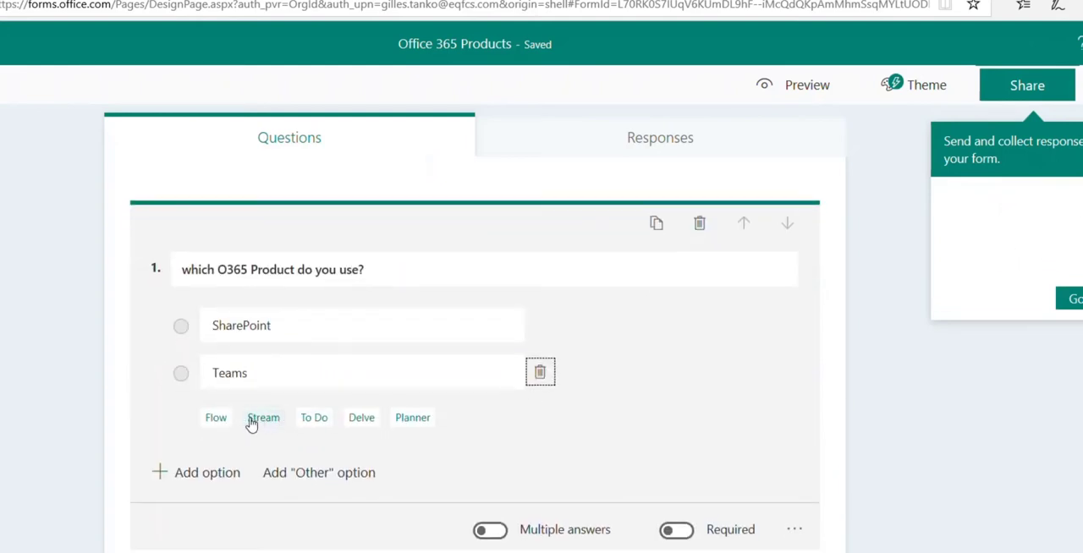
click(214, 418)
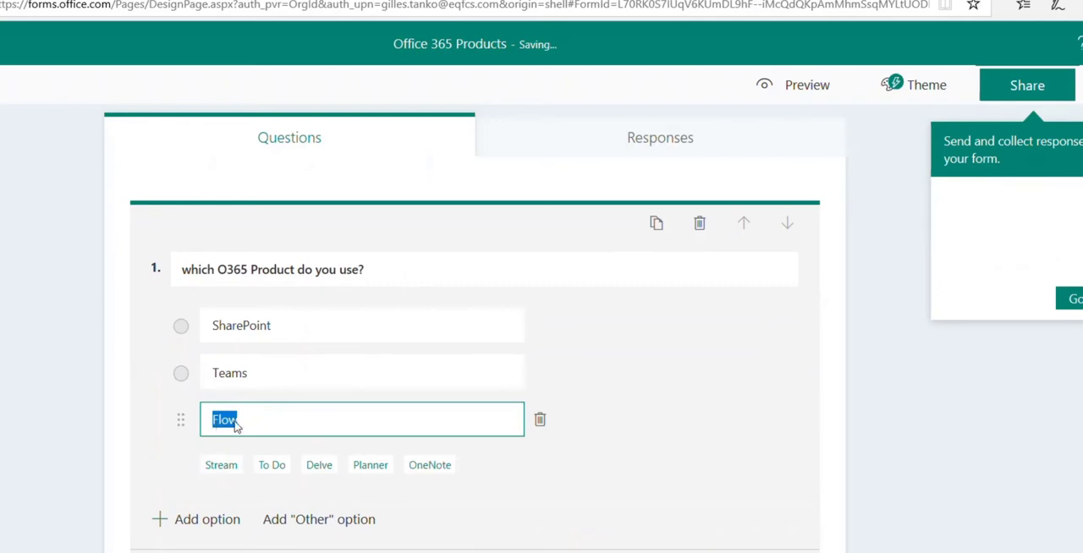
click(226, 466)
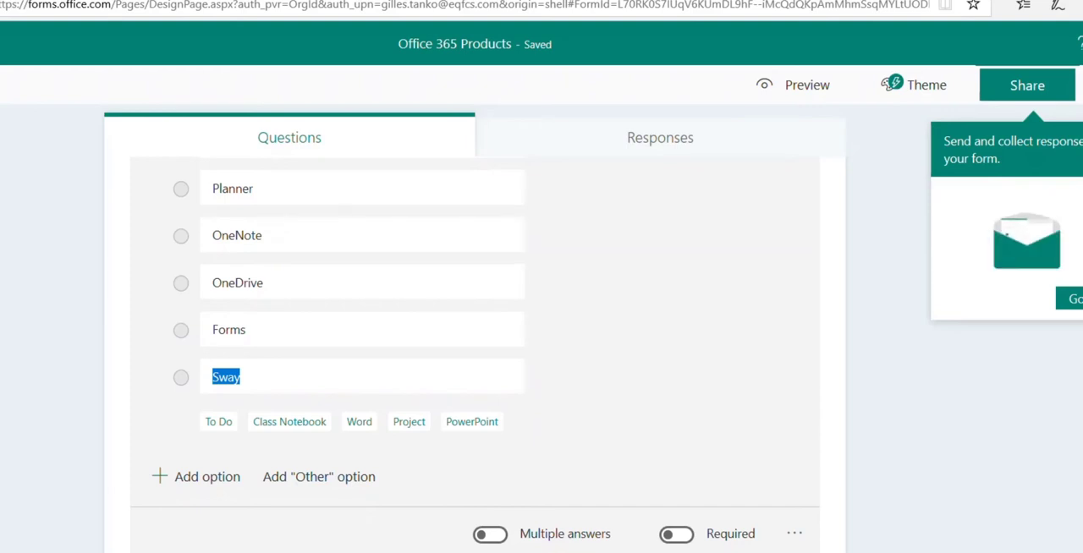
Add a rating question with the text "Your Personal evaltion"
click(452, 544)
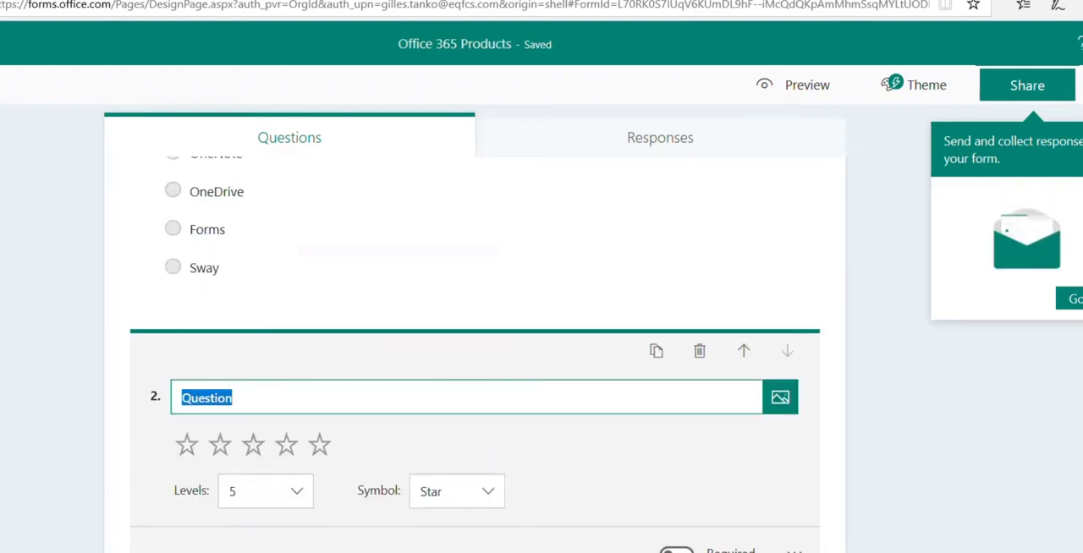
text(Y)
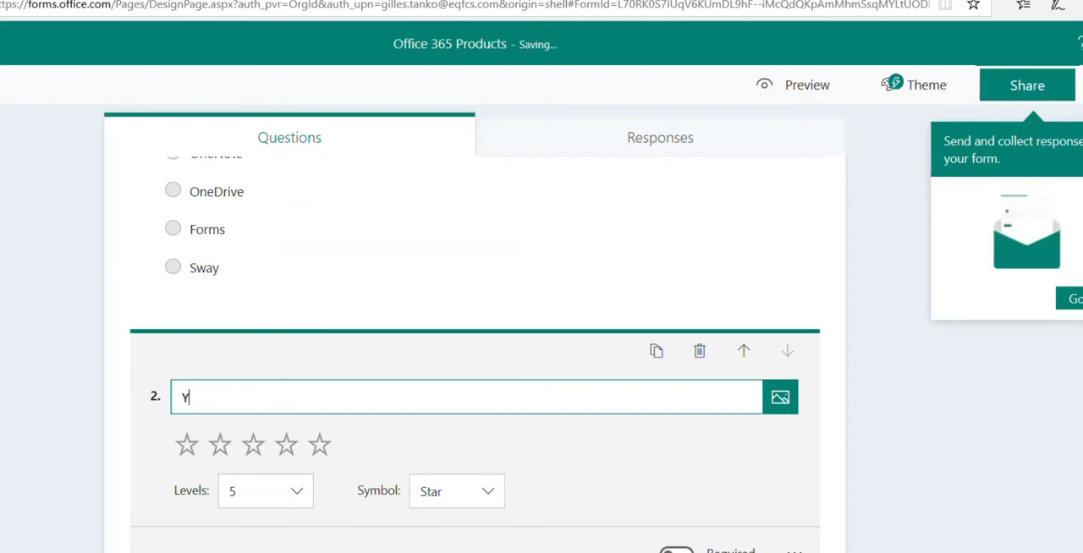
text(our Personal evaltion)
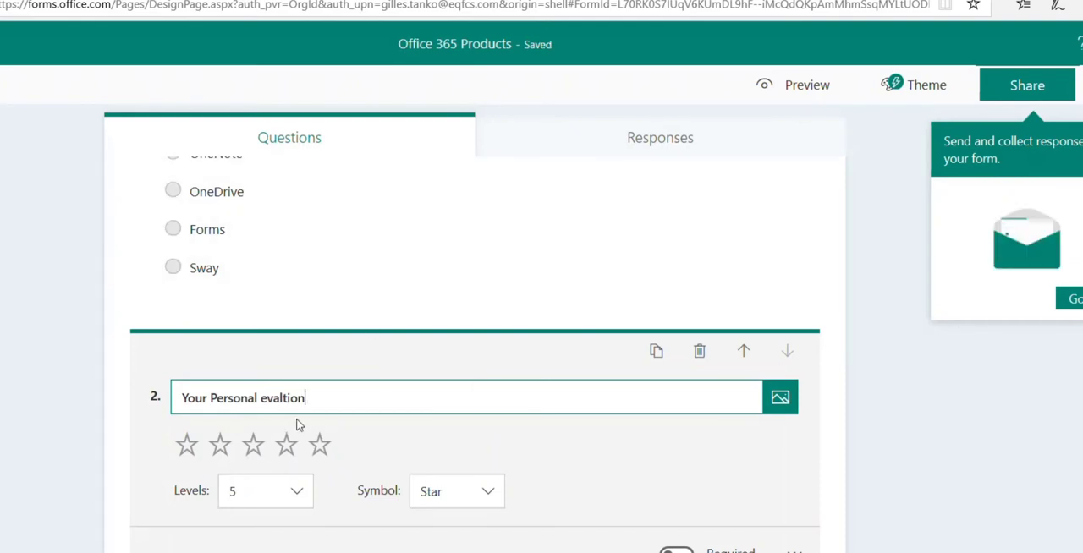
Add a date question with the text "When would take the O365 training"
scroll(343, 459, down, 1)
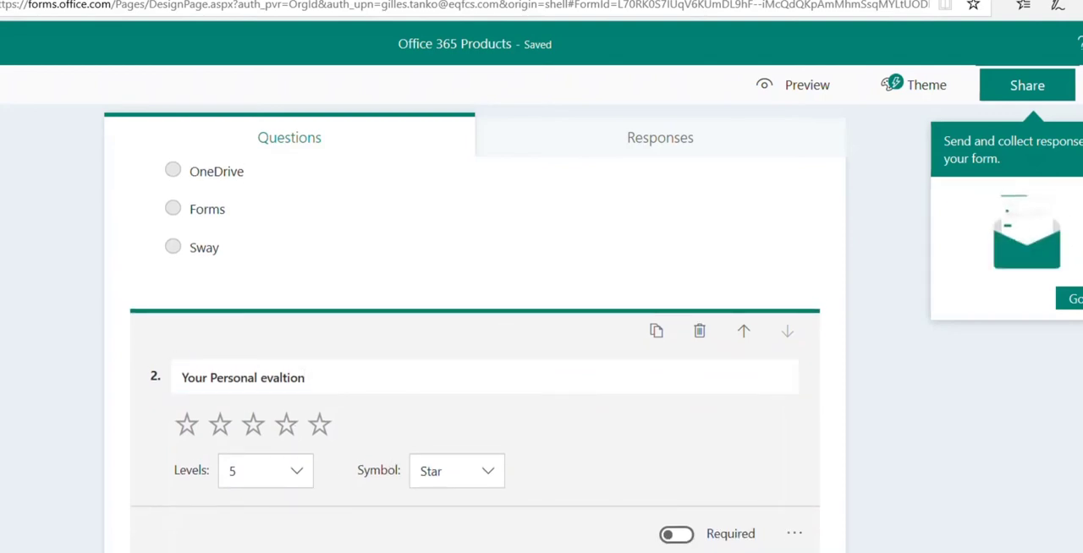
click(584, 552)
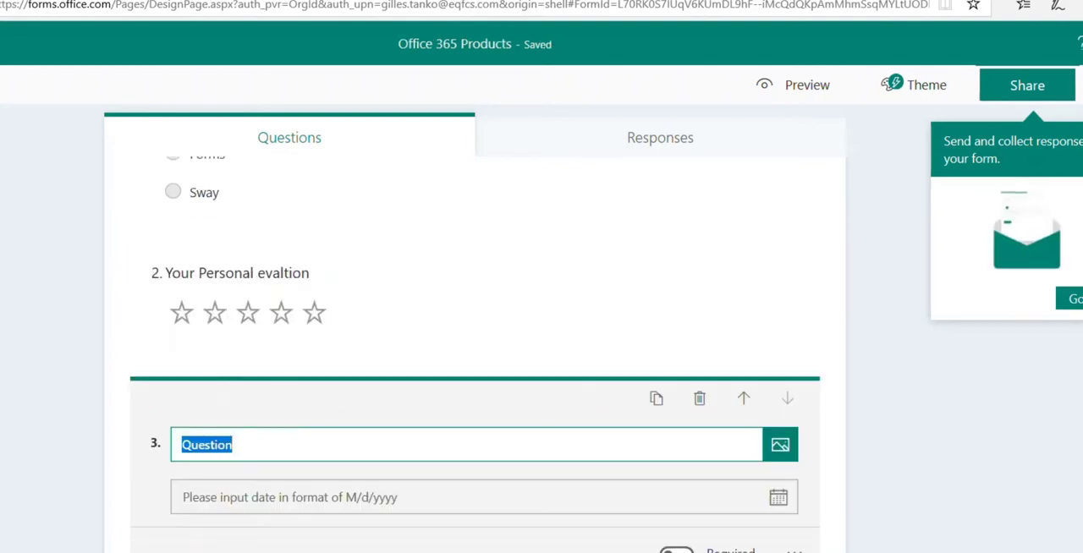
text(When w)
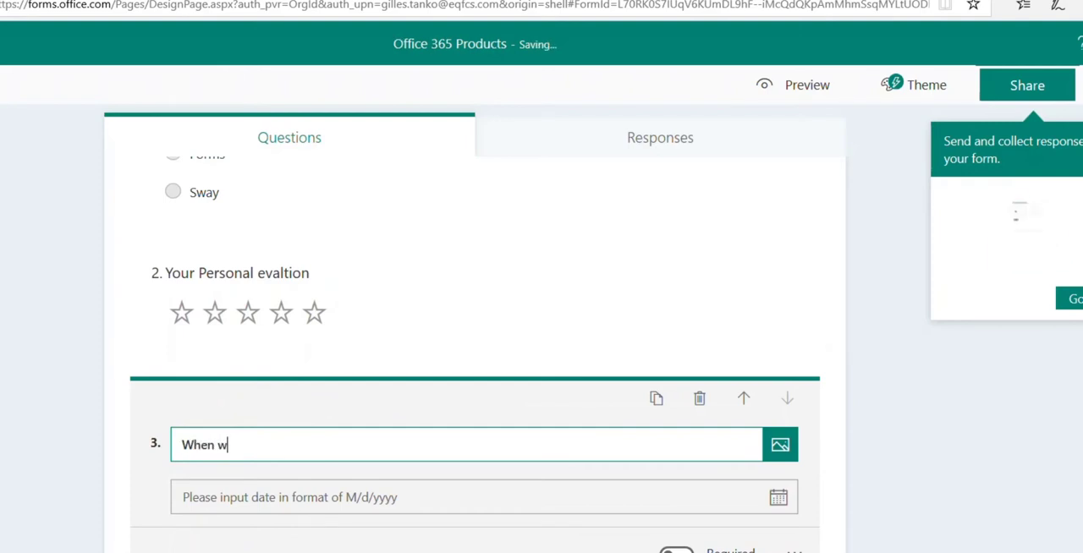
text(ould take the )
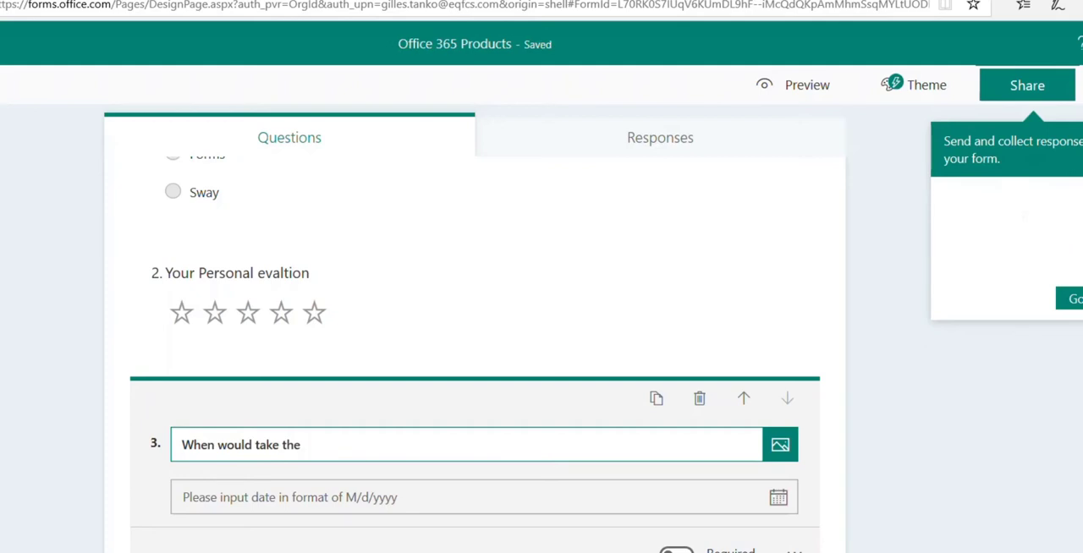
text(O)
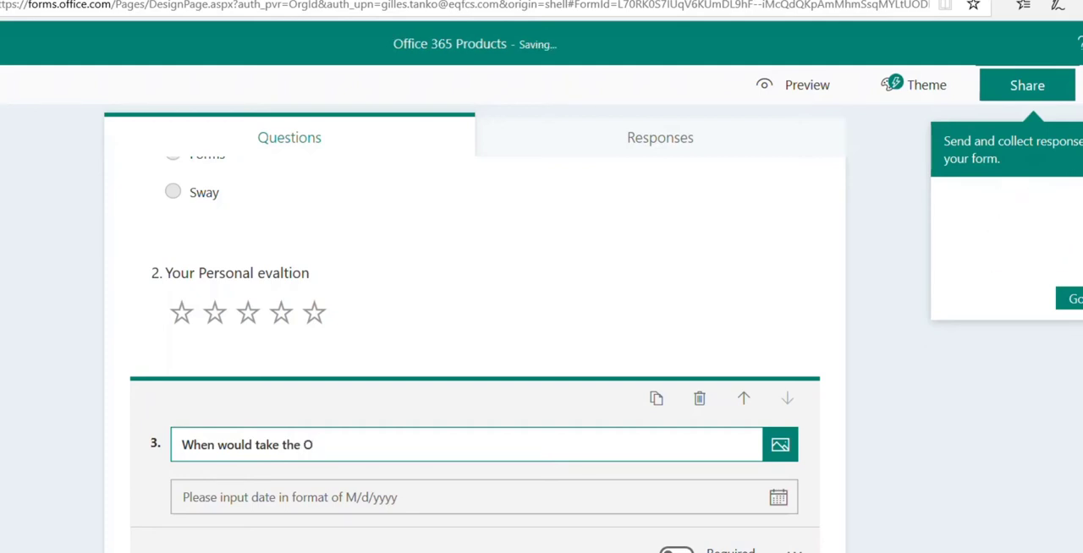
text(365 training)
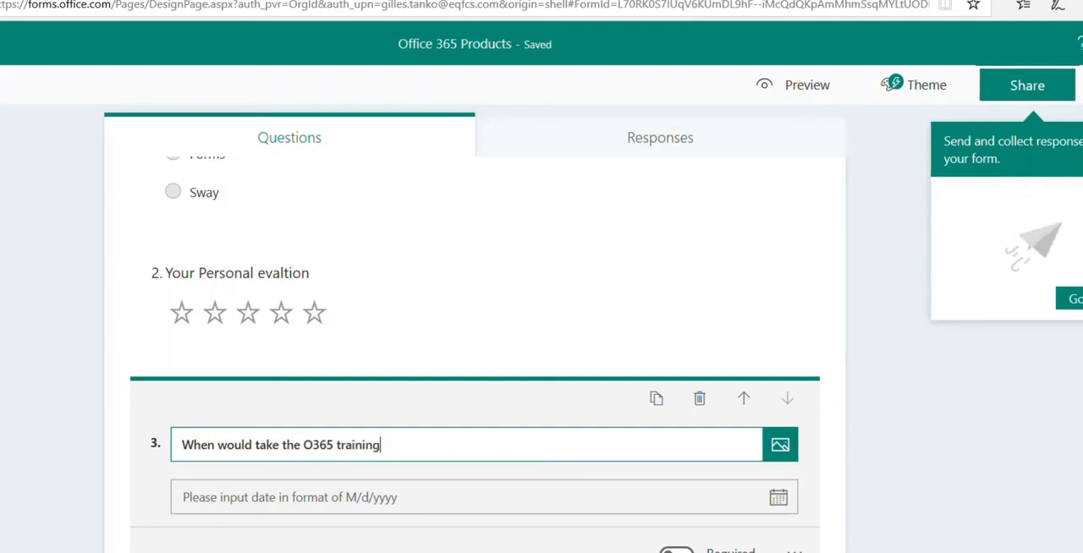
Make the O365 training date question required
scroll(309, 257, down, 1)
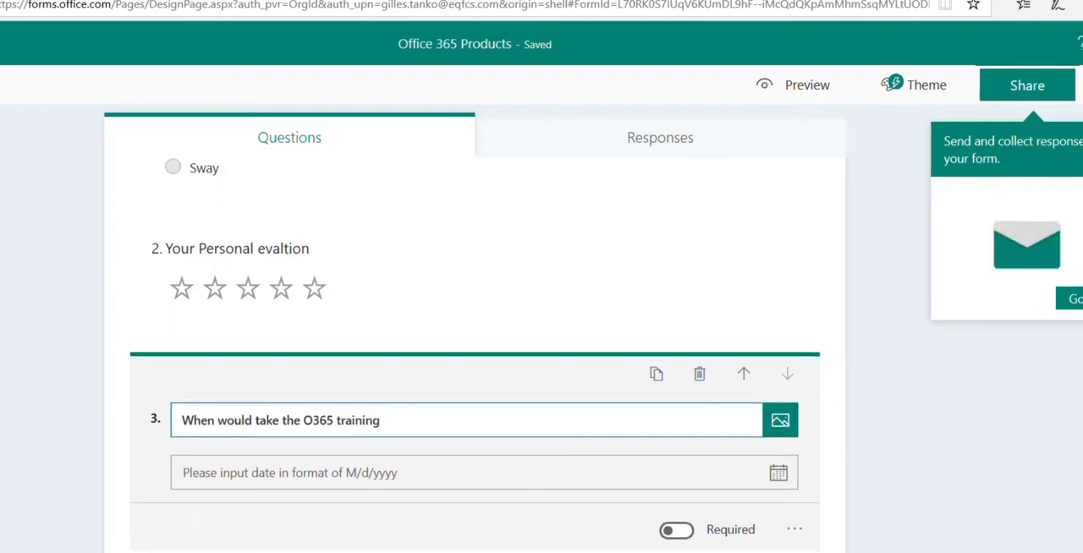
click(688, 532)
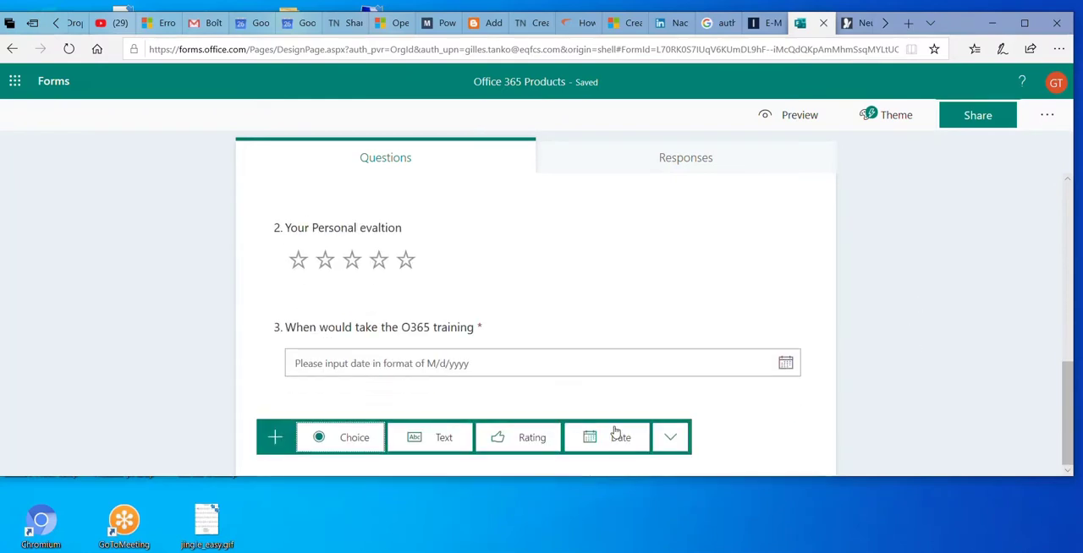
Add a new section after the date question and title it "User experience"
click(670, 437)
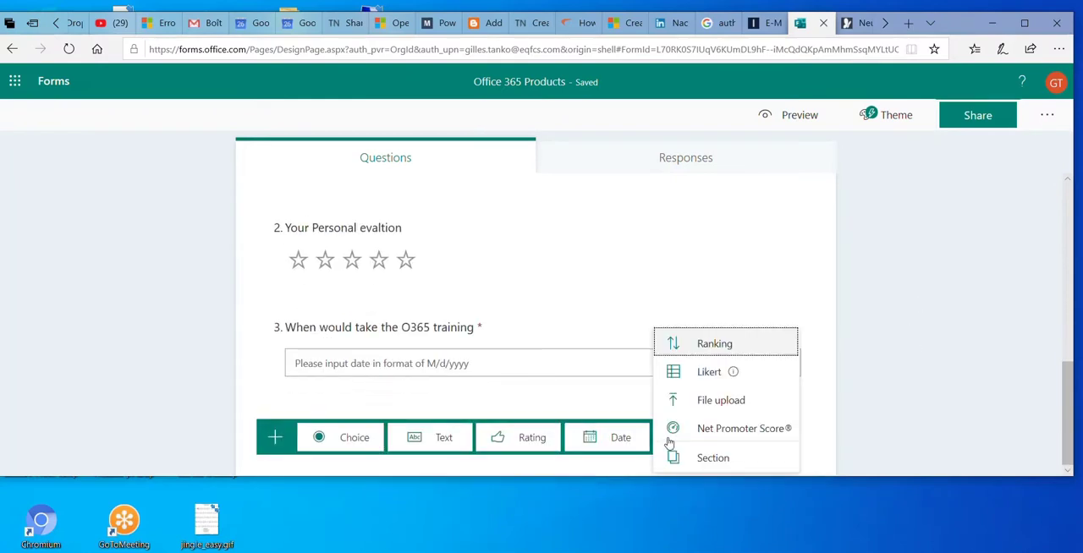
click(713, 459)
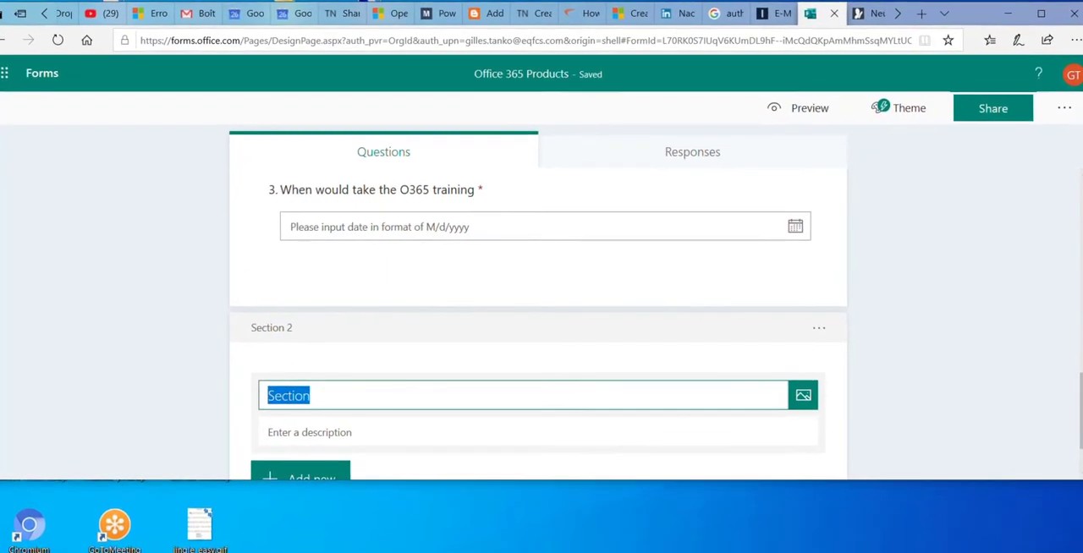
key(BackSpace)
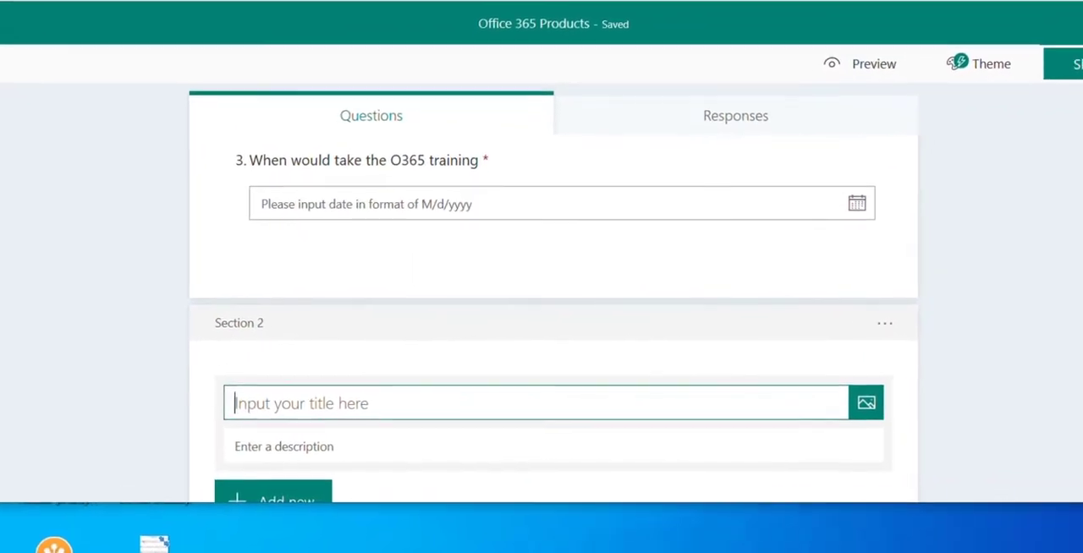
text(User expe)
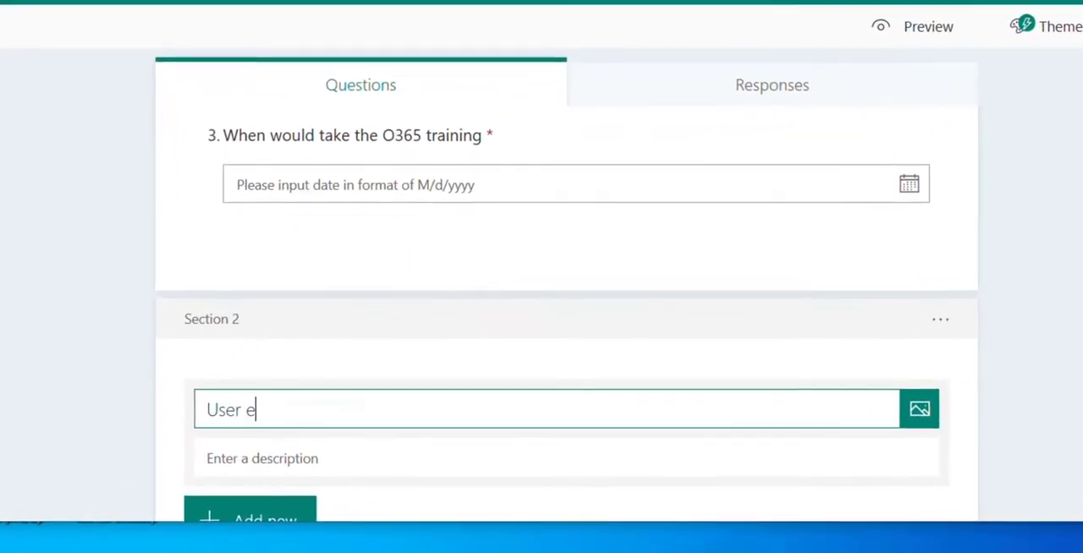
text(rience)
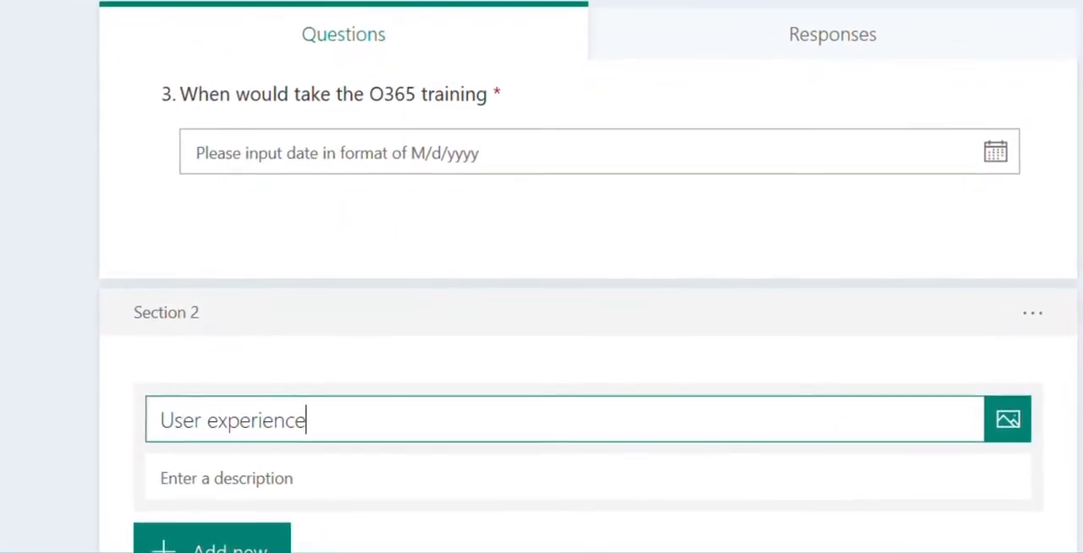
Enter "Social experience" as the description of the "User experience" section
click(530, 493)
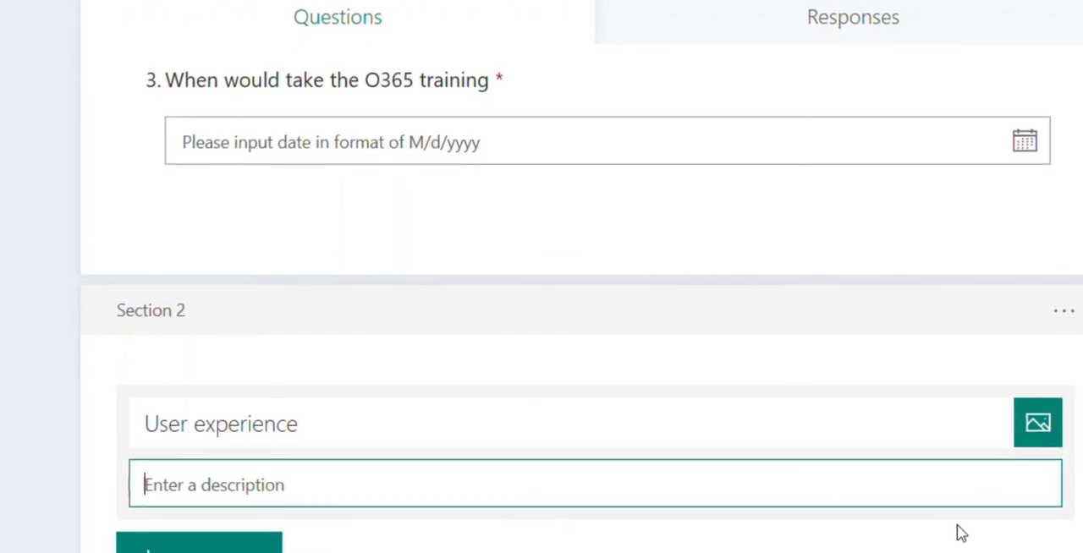
text(Ex)
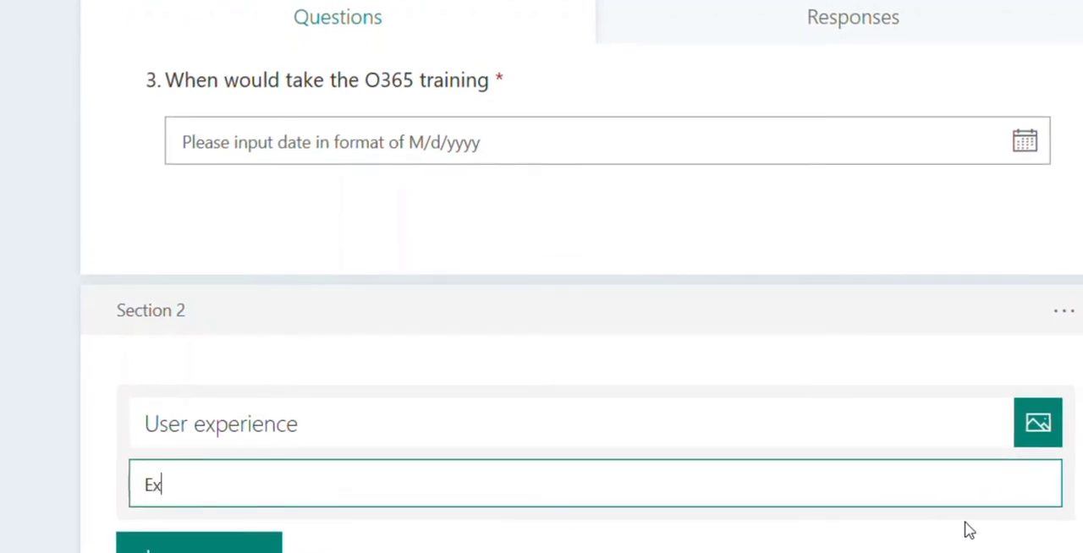
key(BackSpace)
key(BackSpace)
text(Social experience)
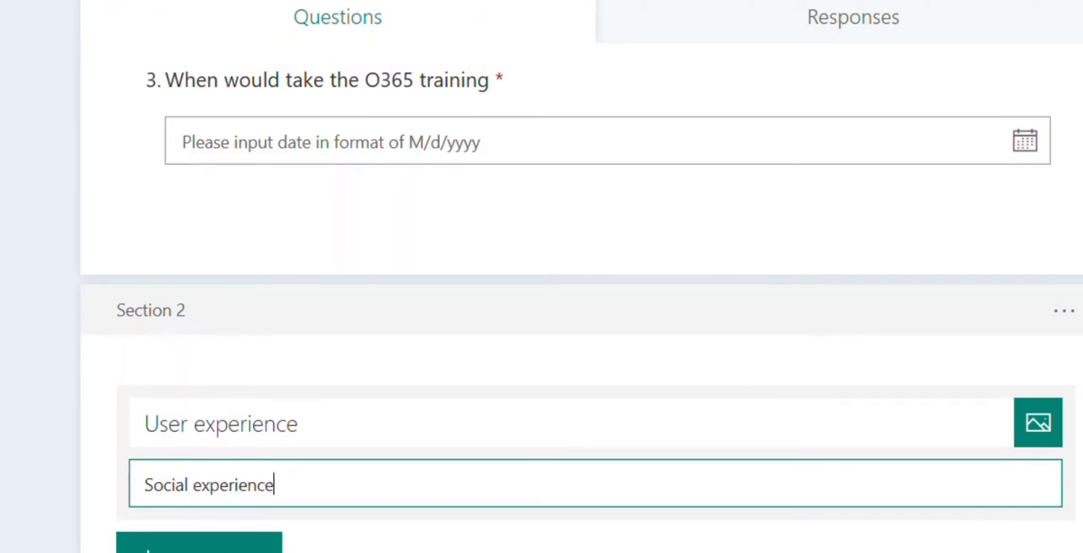
click(1057, 477)
Add a file upload question to the "User experience" section, accepting the creation of a OneDrive for Business folder for responders' files
click(215, 500)
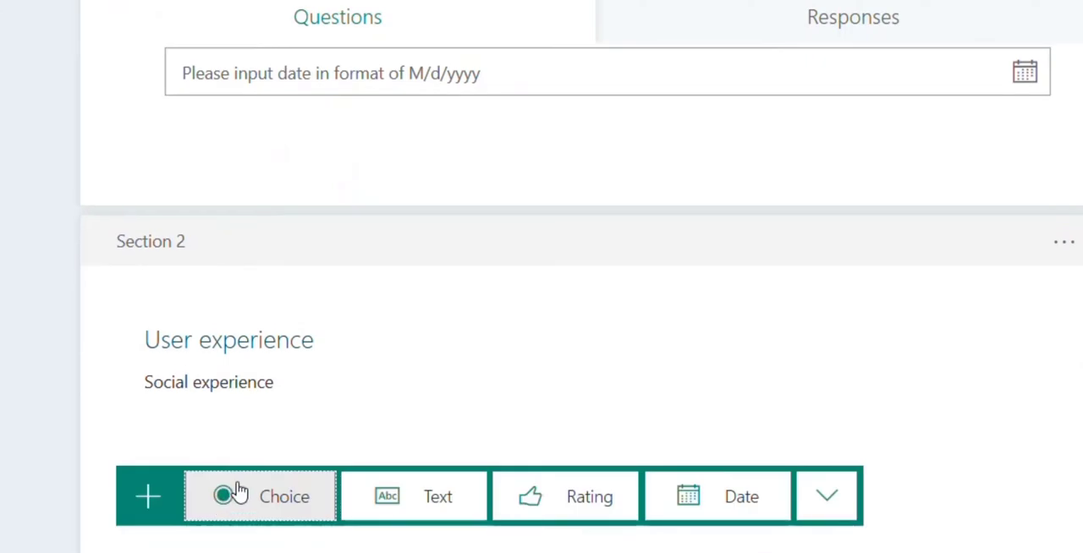
click(827, 498)
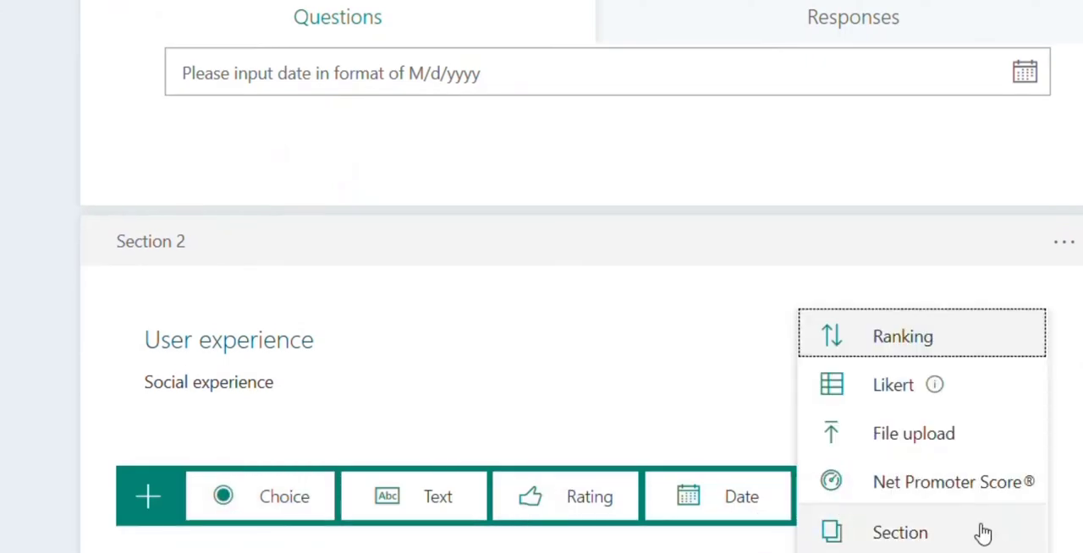
click(899, 449)
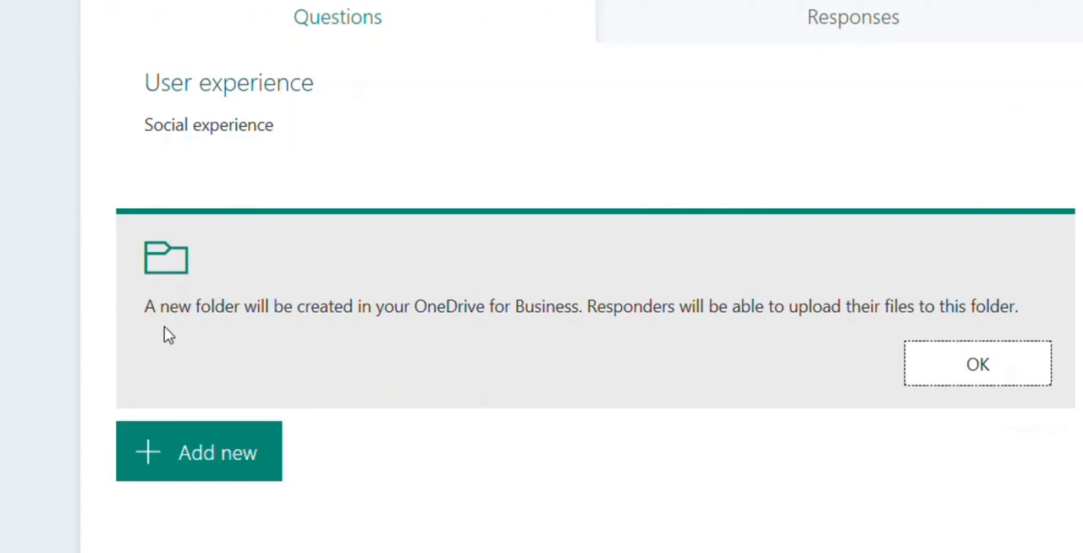
click(956, 382)
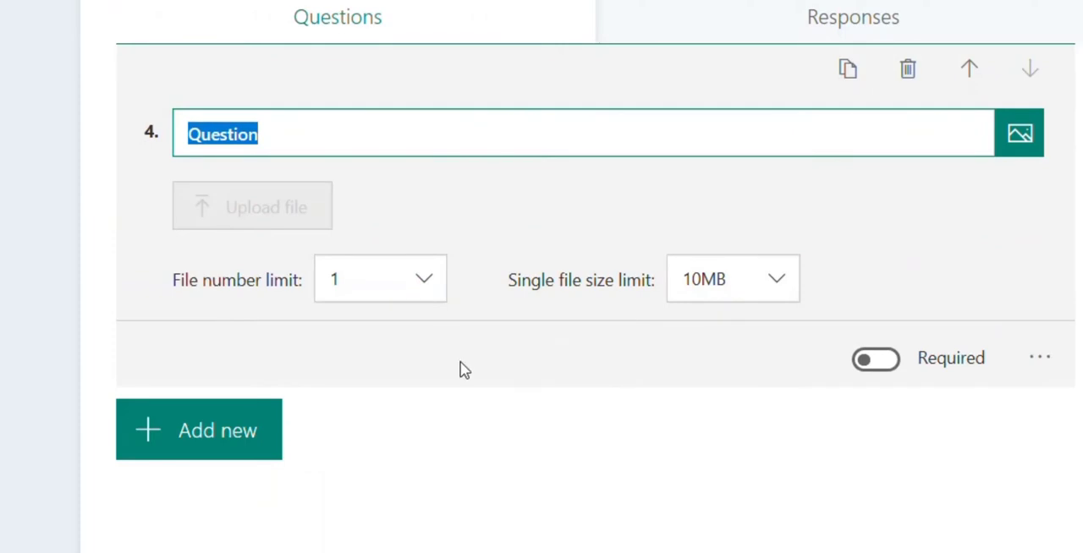
click(549, 382)
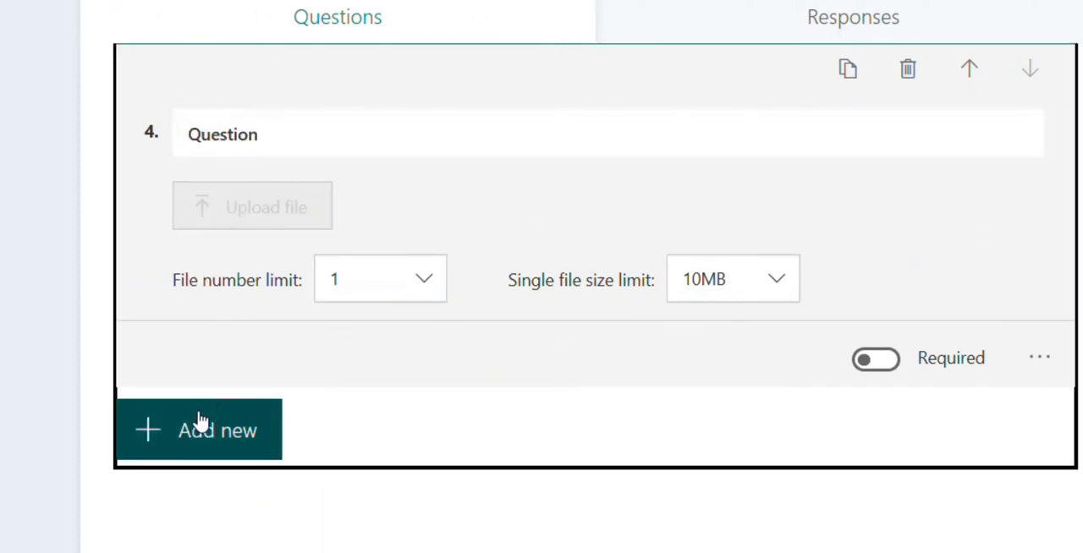
Add a Net Promoter Score question after the file upload question, keeping its suggested wording
click(227, 424)
click(827, 440)
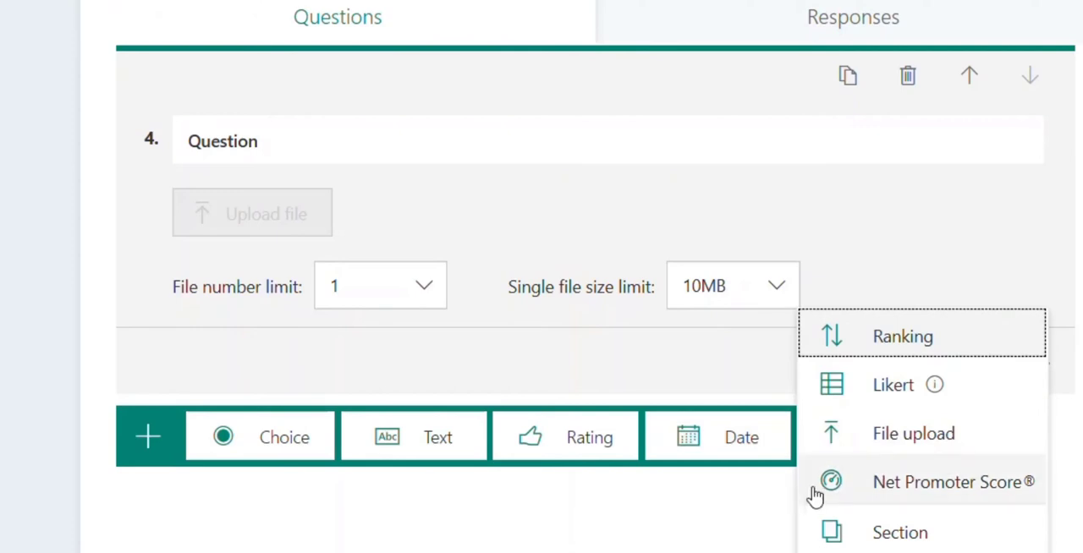
click(891, 494)
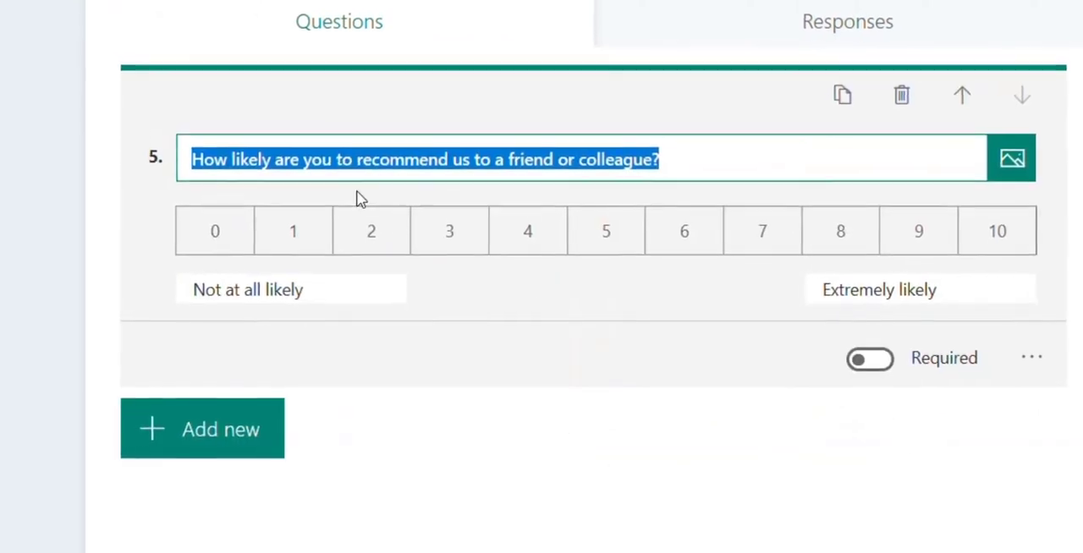
click(689, 162)
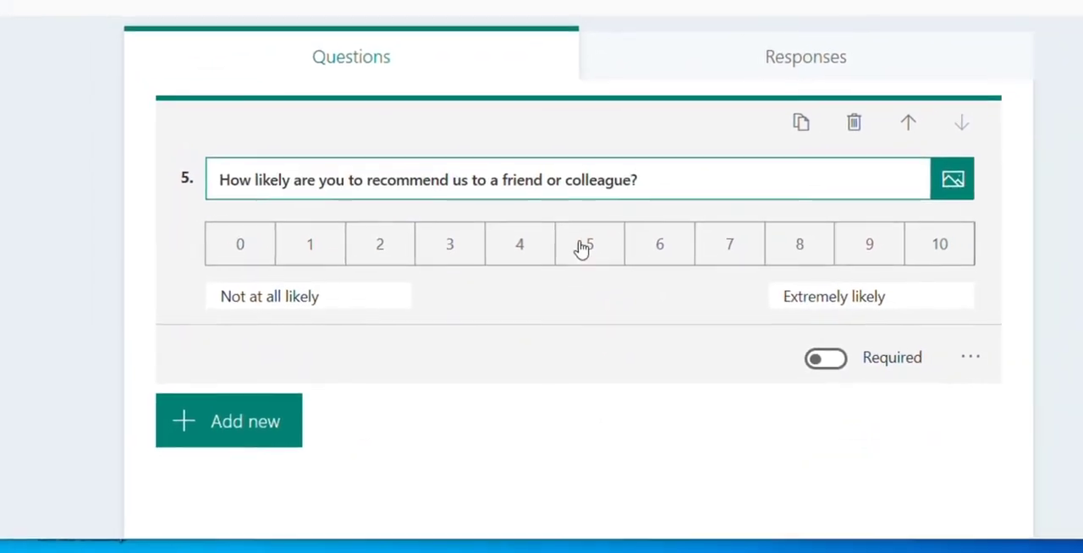
Preview the form in its computer layout and look through the first section's questions
scroll(627, 408, up, 15)
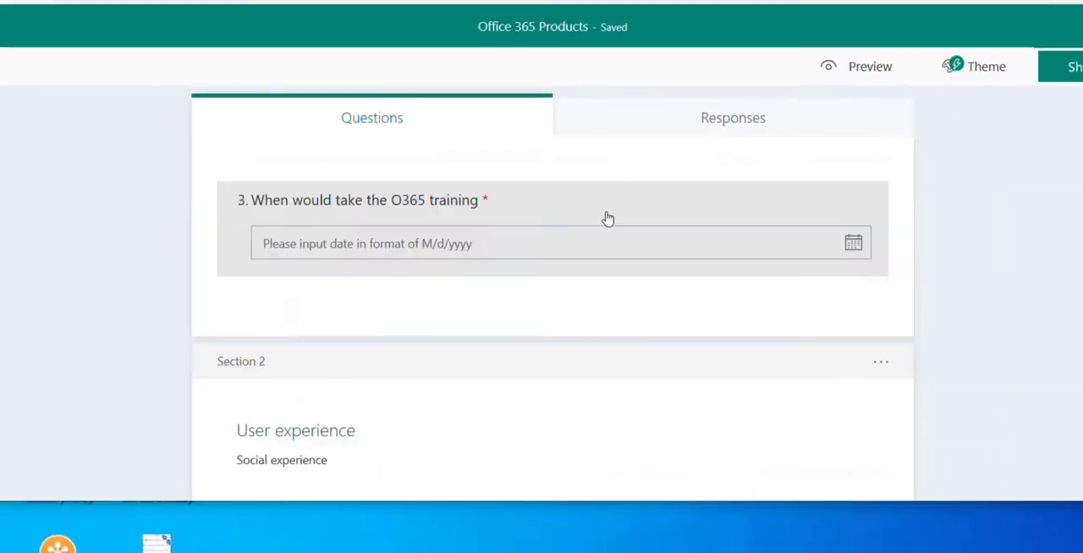
scroll(590, 243, up, 5)
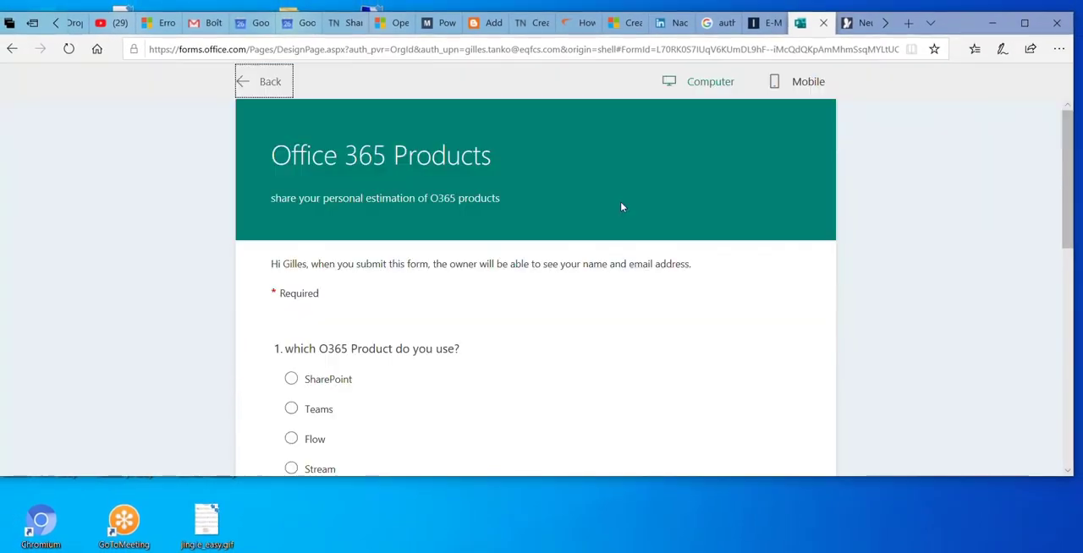
scroll(494, 198, down, 3)
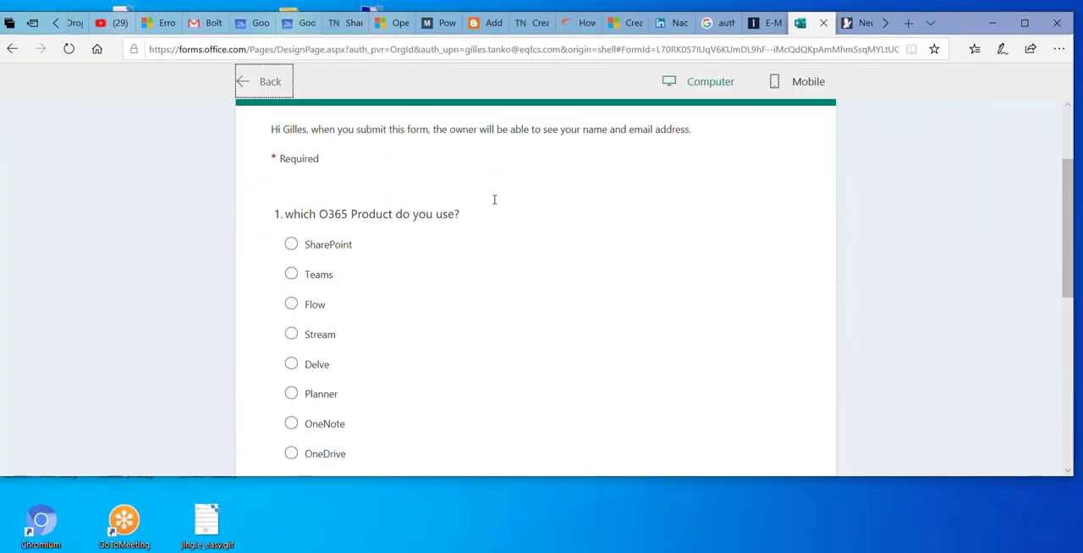
scroll(494, 198, up, 3)
scroll(498, 239, down, 5)
scroll(496, 249, down, 3)
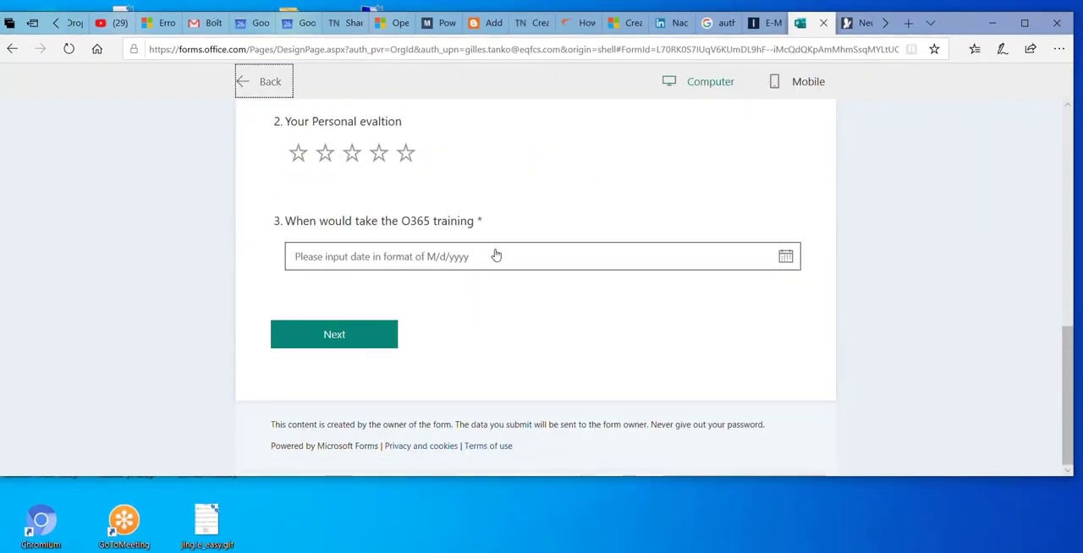
scroll(496, 251, up, 4)
scroll(523, 256, up, 3)
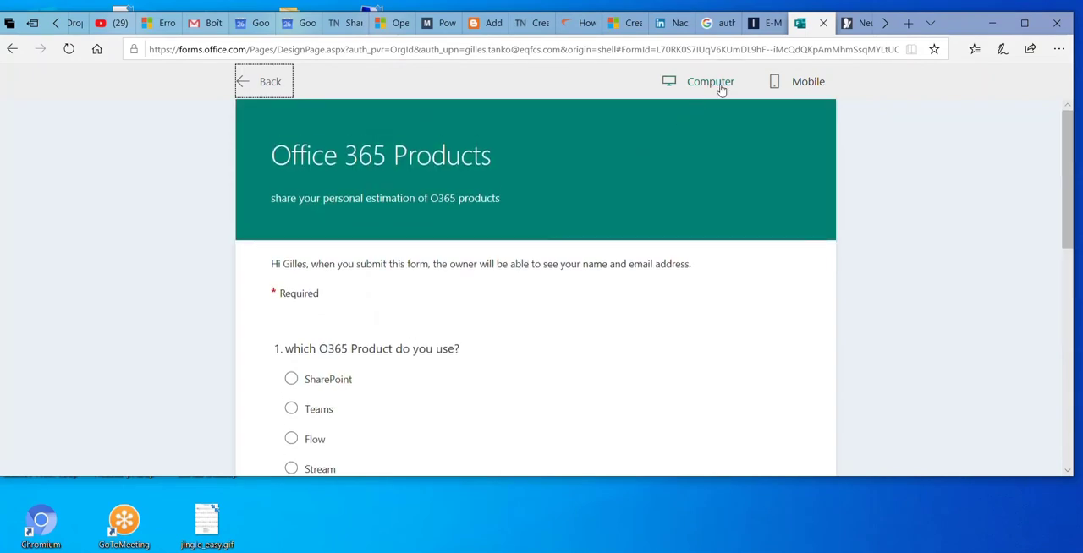
Check the form's mobile preview, switch back to the computer layout and return to editing
click(800, 84)
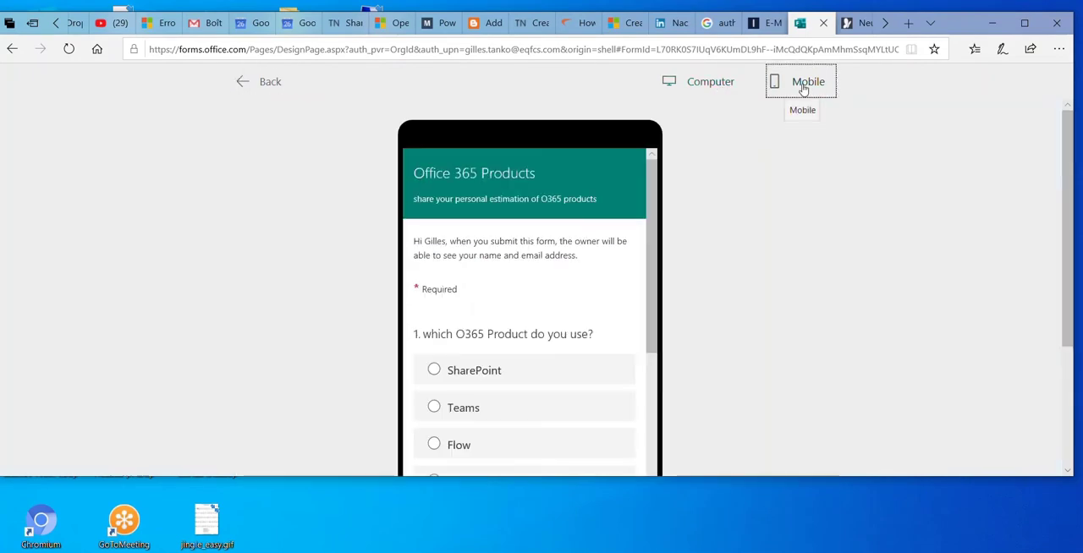
click(659, 180)
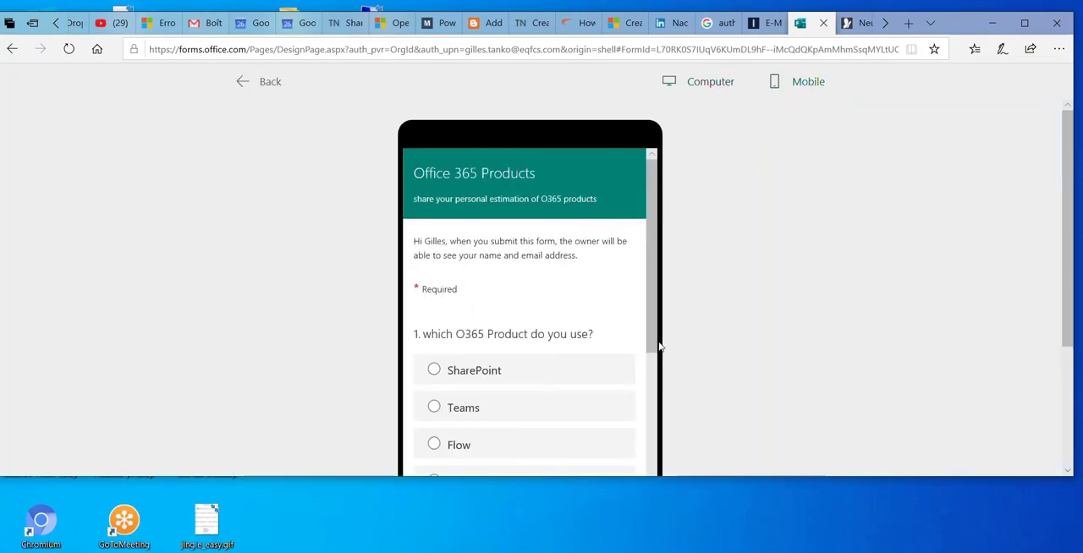
drag(647, 263, 702, 192)
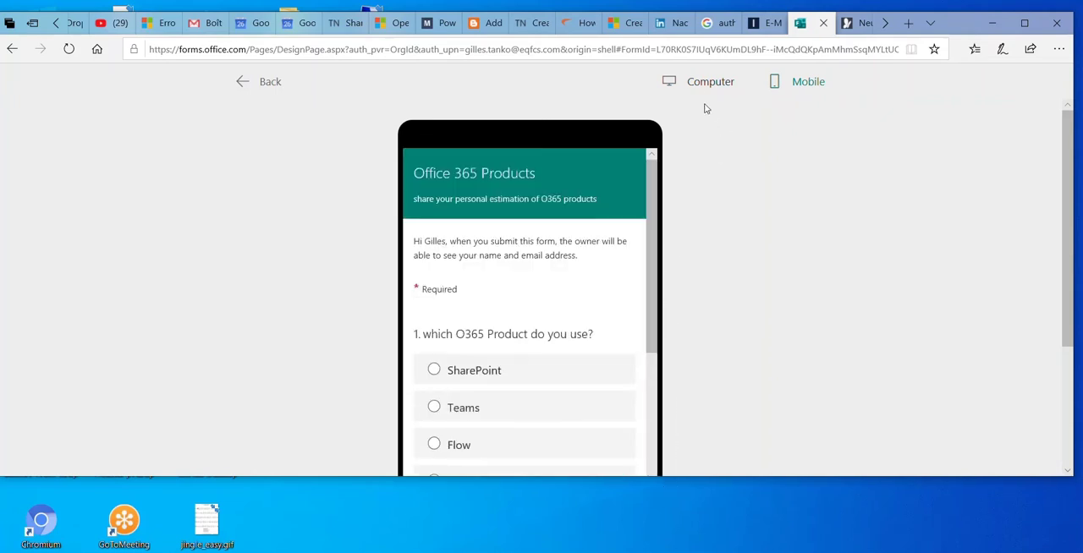
click(703, 88)
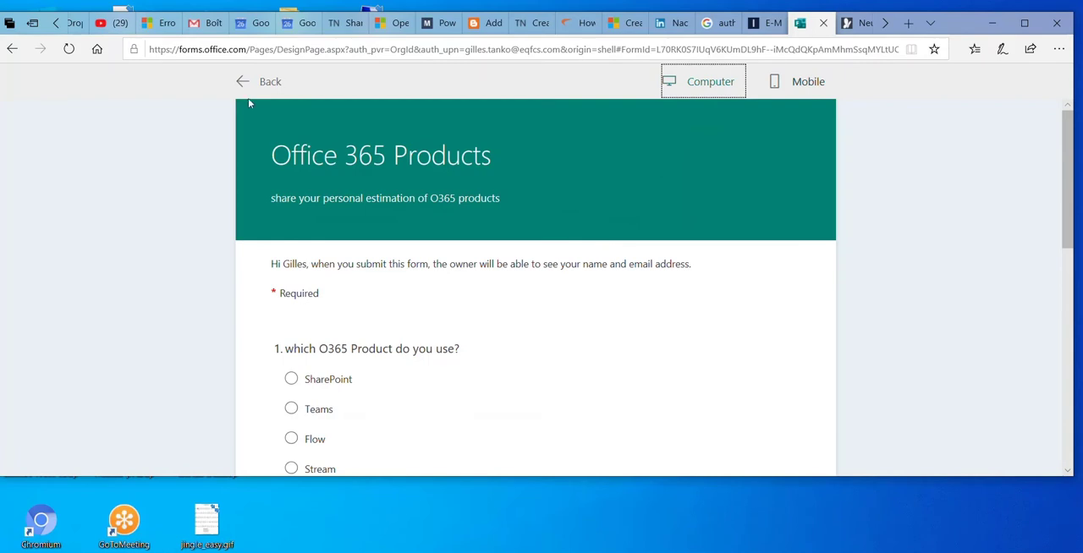
click(265, 82)
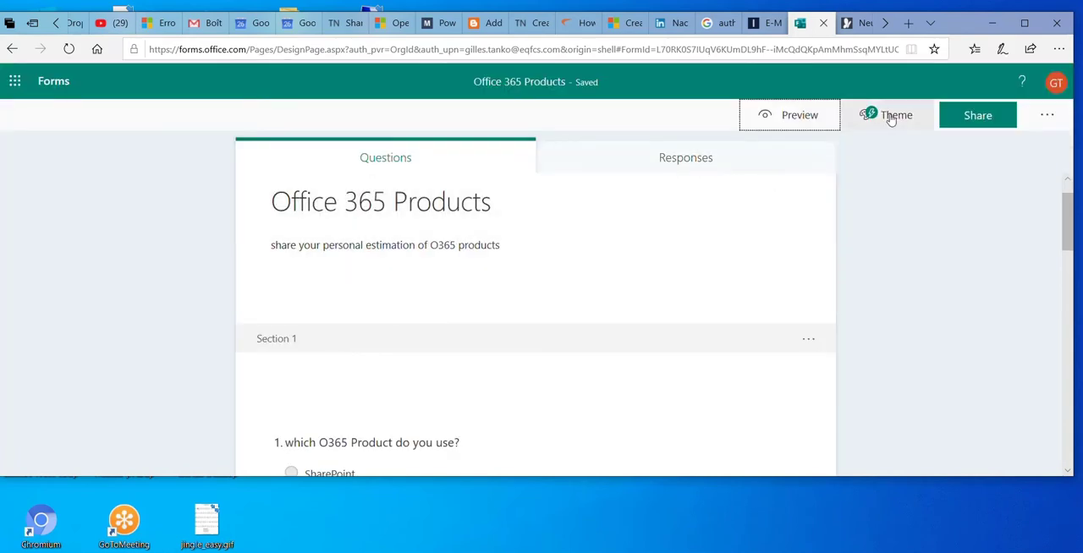
Apply the suggested blue desk theme with the laptop, coffee cup and glasses to the form
click(1047, 117)
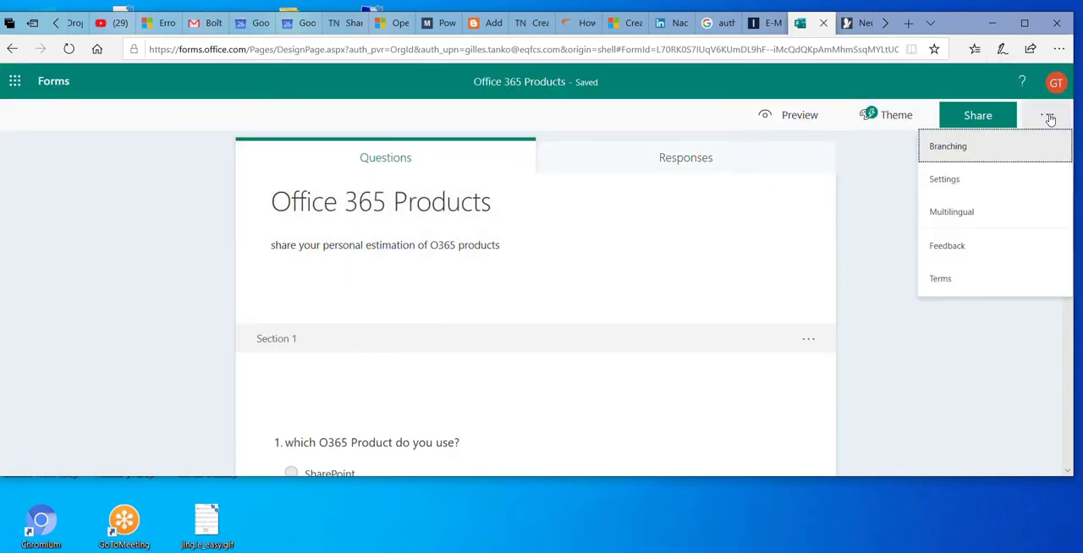
click(895, 115)
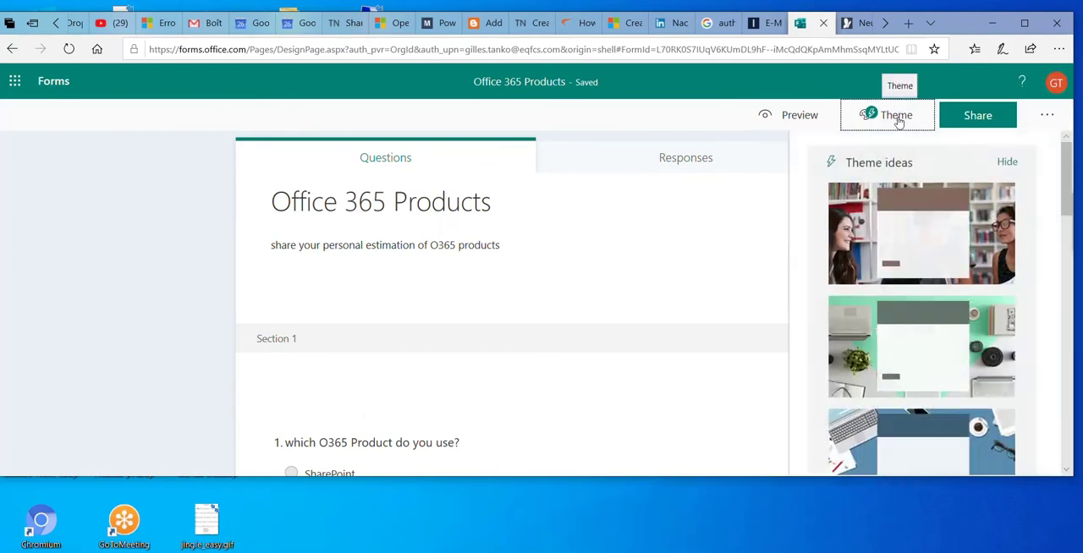
scroll(1069, 218, down, 5)
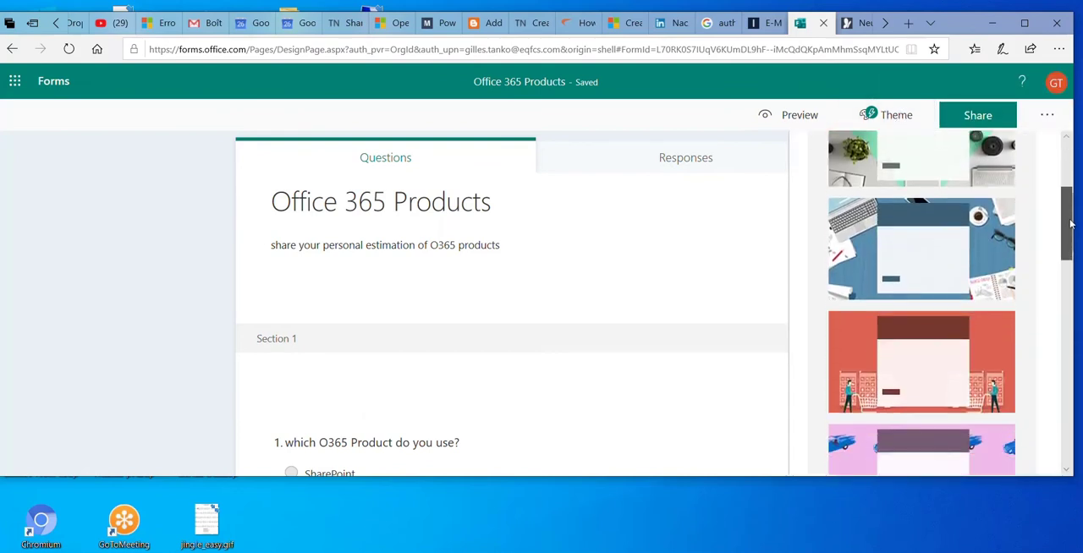
click(969, 250)
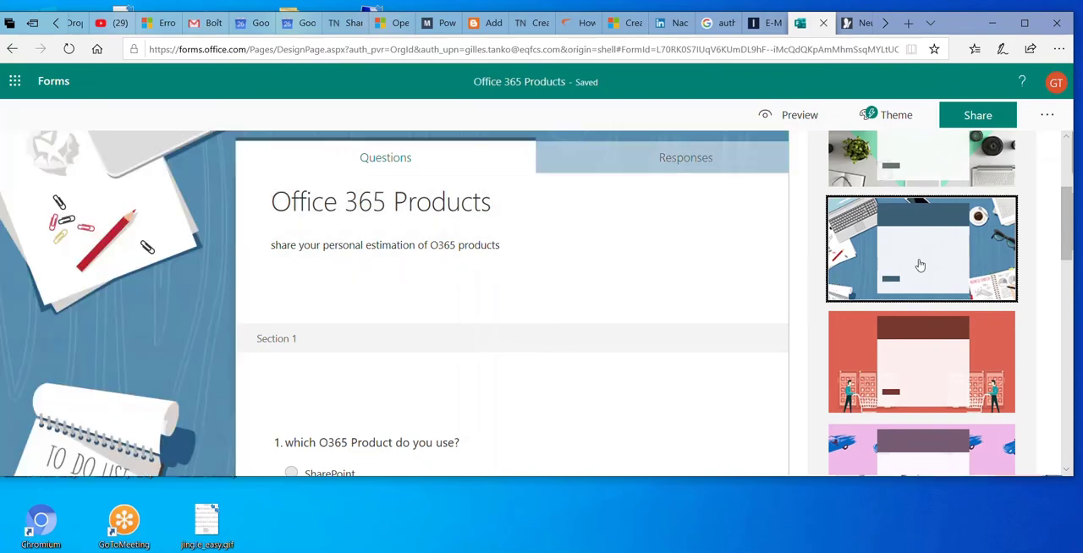
drag(1065, 218, 1066, 172)
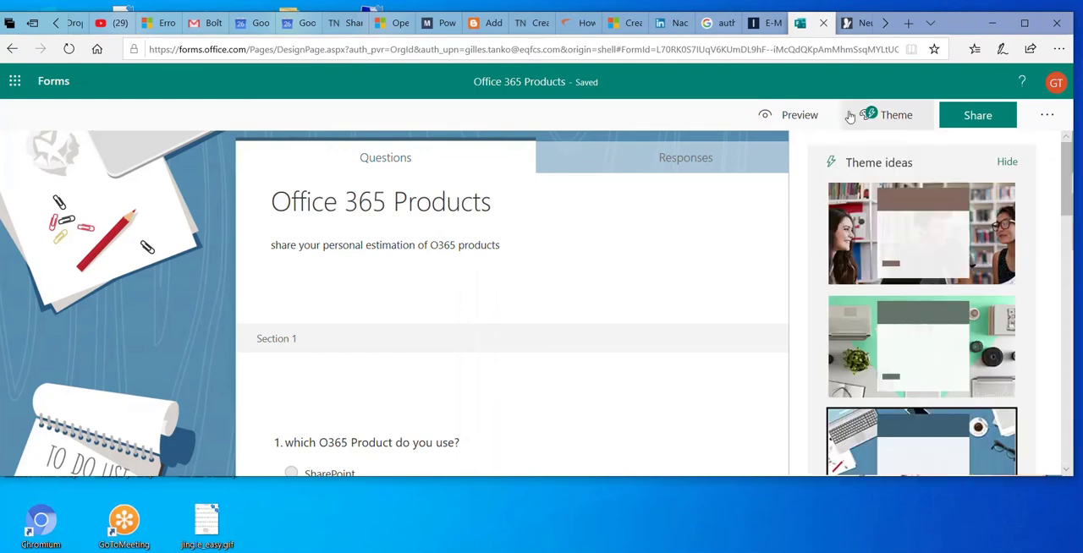
Preview the form with its desk theme and return to editing
click(798, 116)
scroll(689, 268, down, 4)
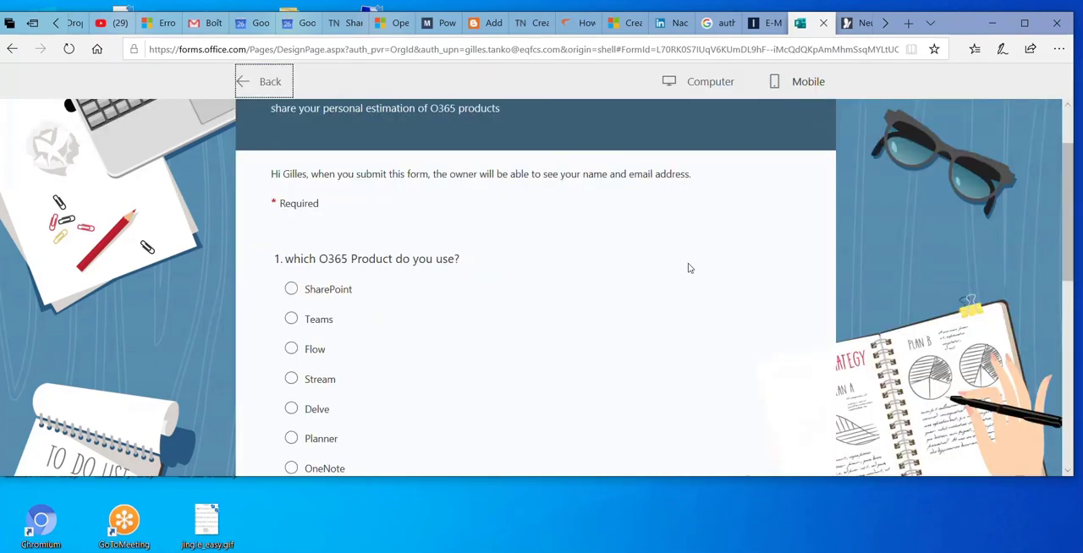
scroll(674, 271, up, 4)
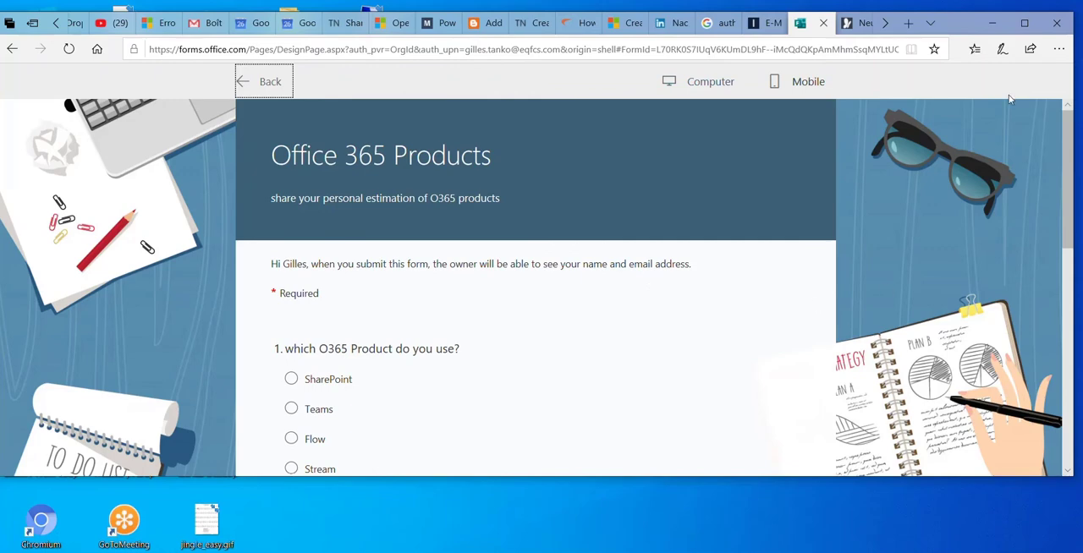
click(256, 81)
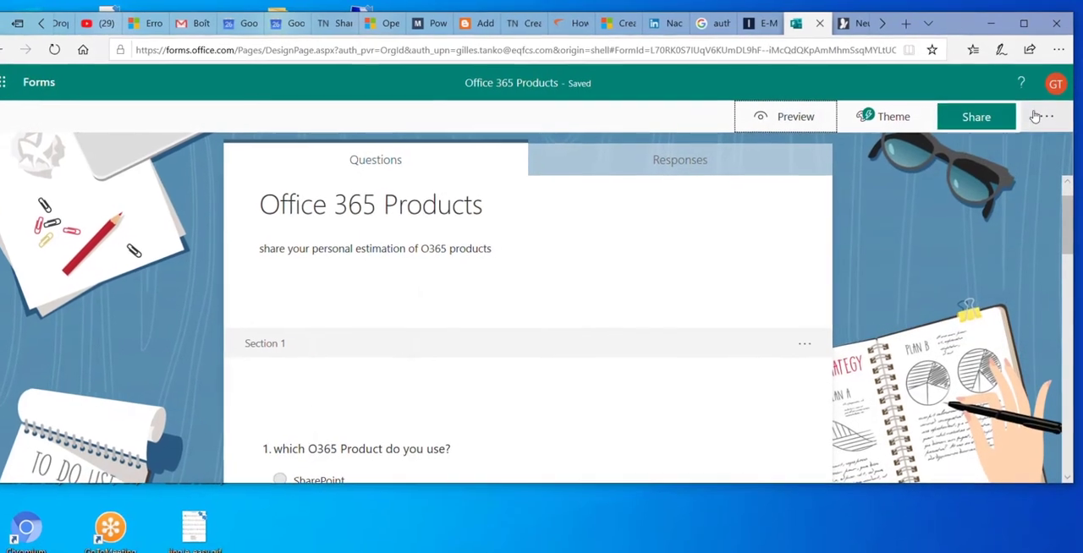
Limit the form to one response per person in its settings and review the response and notification options
click(1045, 117)
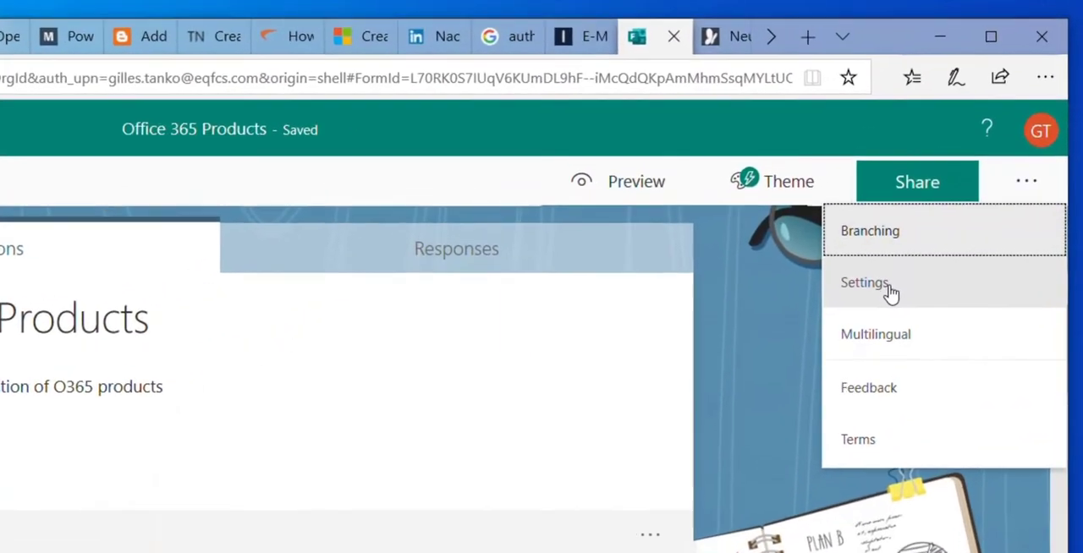
click(907, 271)
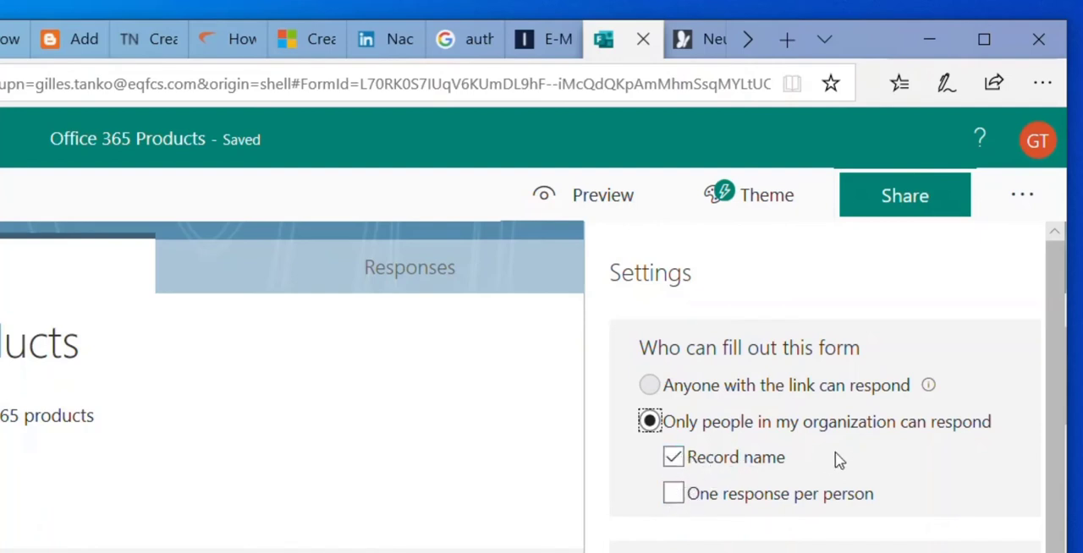
scroll(631, 502, down, 1)
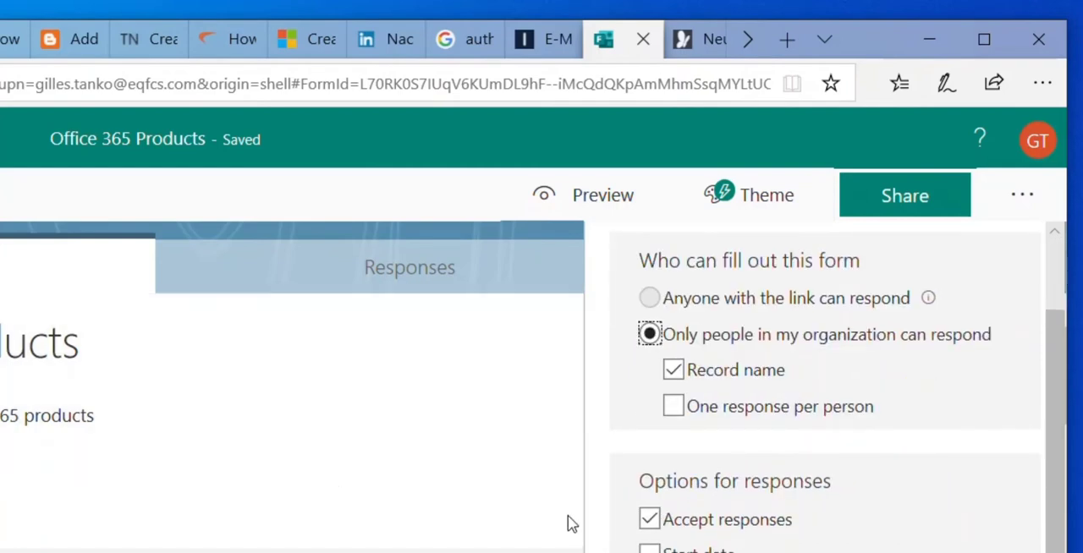
scroll(618, 519, down, 1)
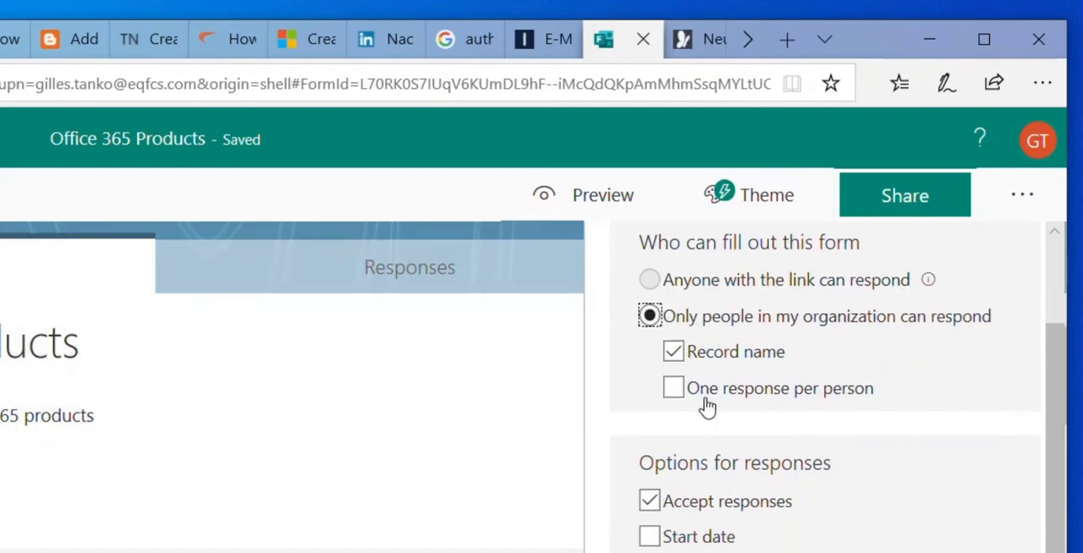
click(673, 390)
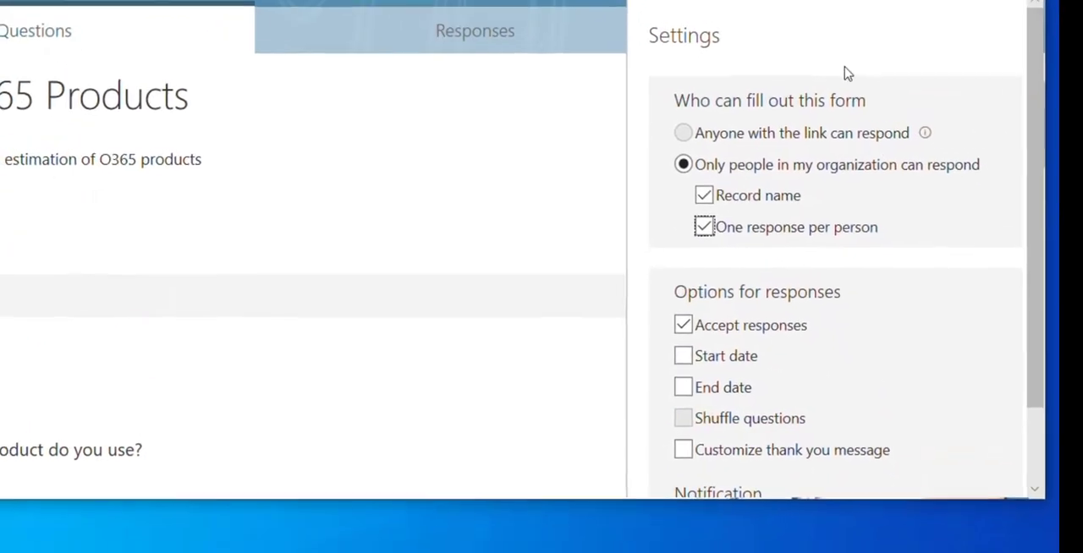
scroll(889, 319, down, 2)
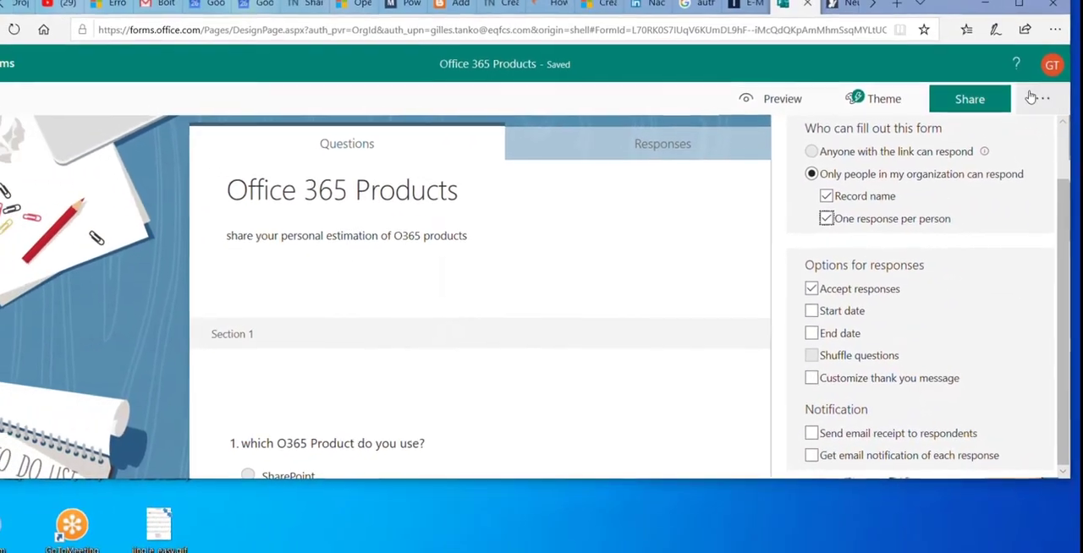
Check the form's multilingual settings for its primary and additional languages
click(1041, 98)
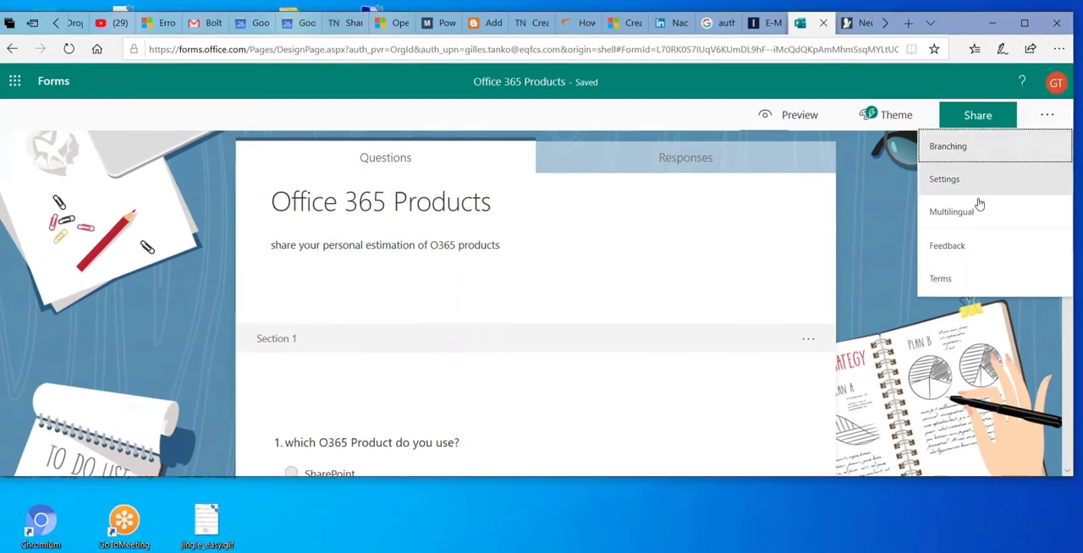
click(967, 212)
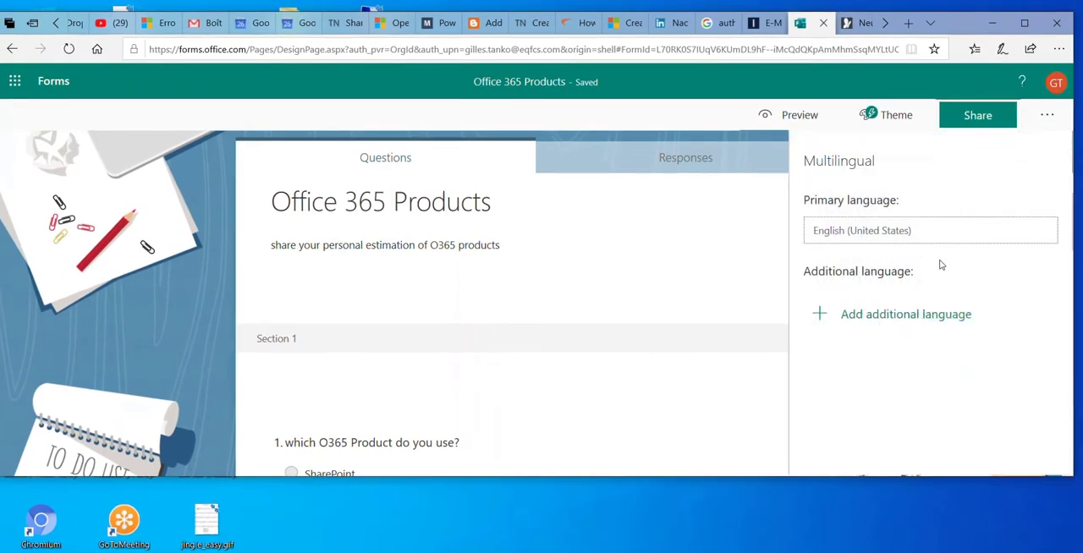
click(1047, 115)
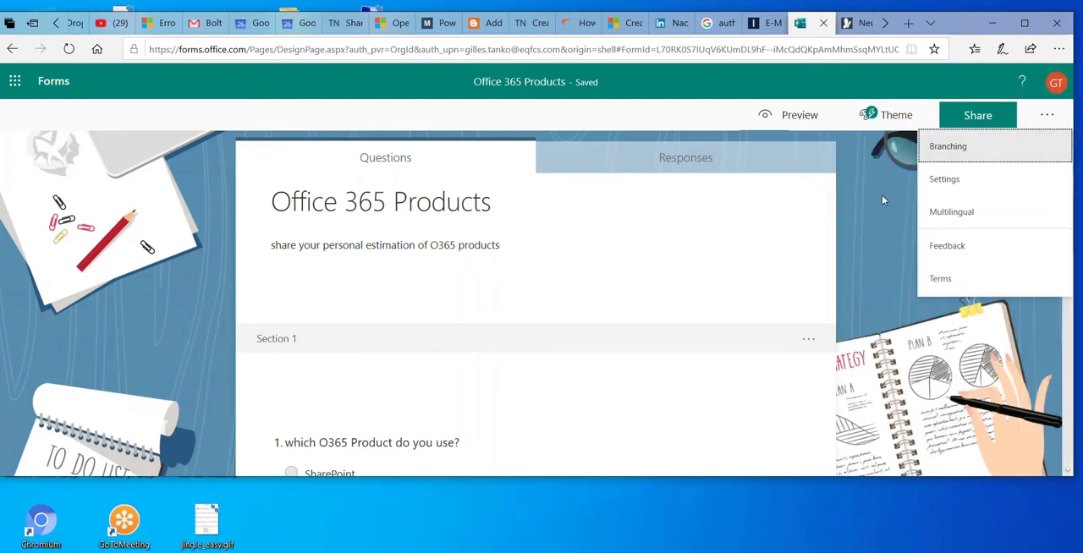
Preview the form and examine the notice about what the owner sees when a response is submitted
click(792, 118)
scroll(459, 229, down, 2)
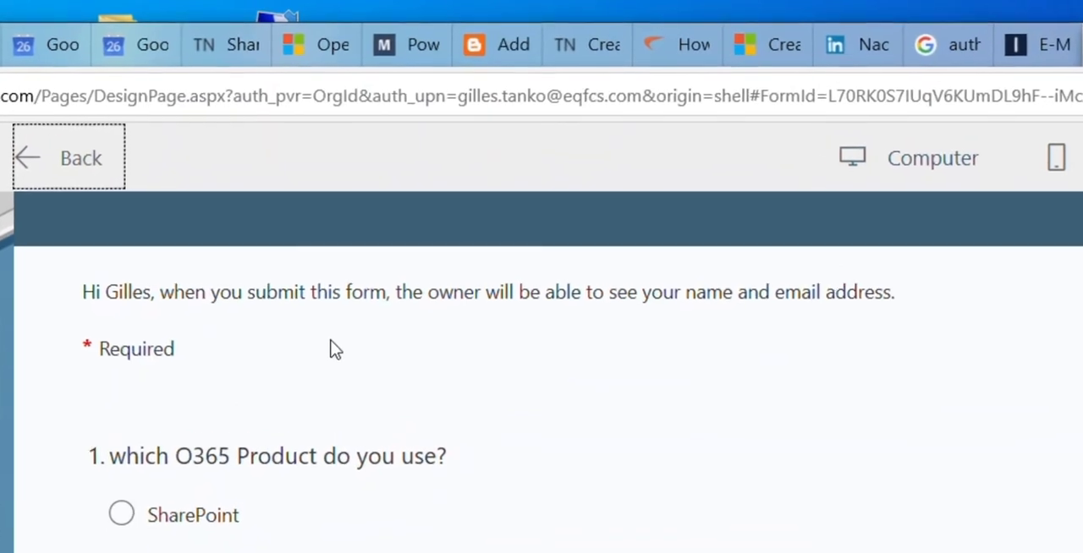
drag(86, 307, 136, 312)
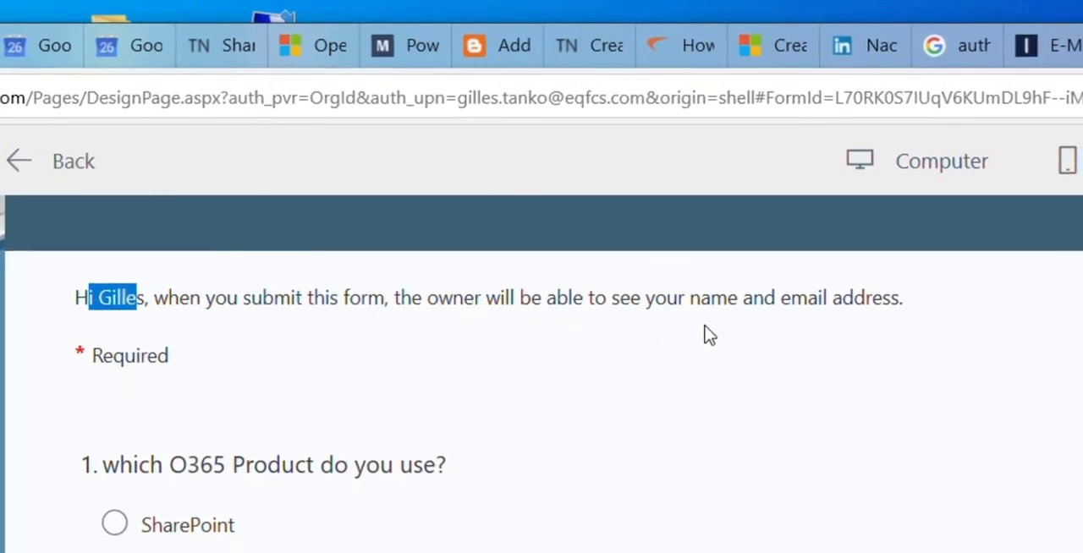
scroll(787, 331, down, 1)
scroll(93, 284, up, 1)
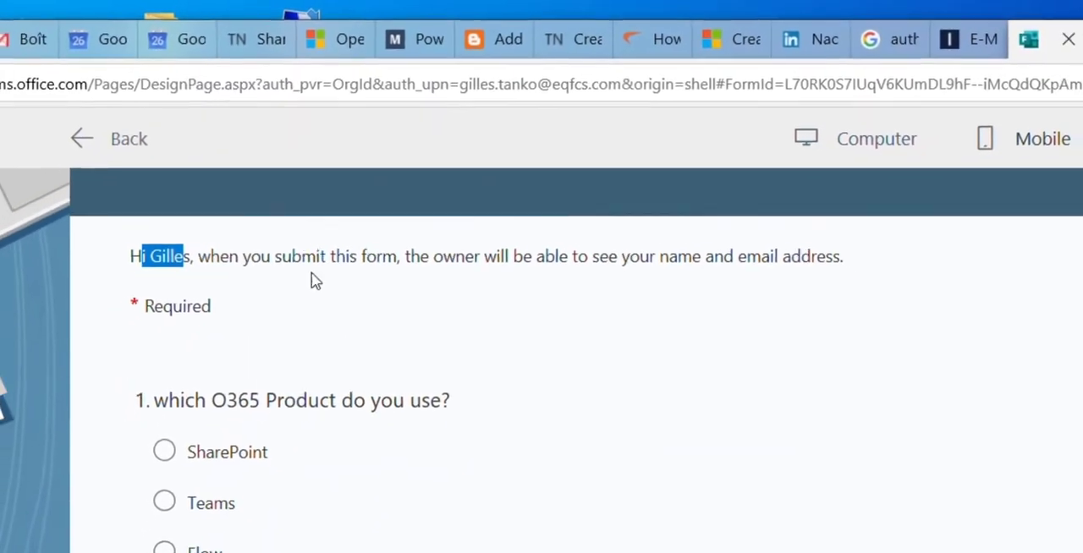
scroll(297, 300, down, 3)
scroll(309, 279, up, 1)
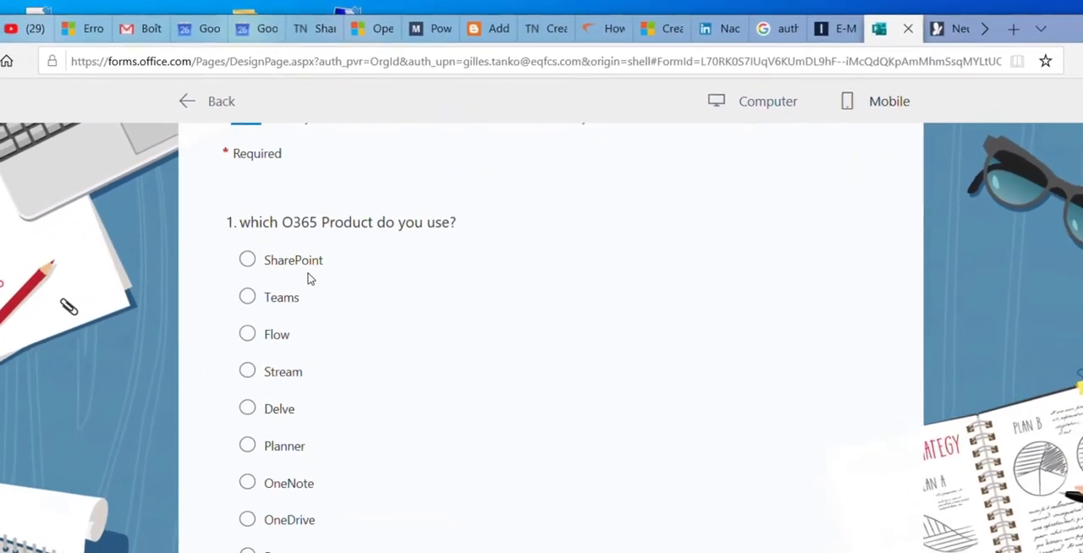
Answer the question about which O365 product is used with SharePoint in the preview
click(247, 259)
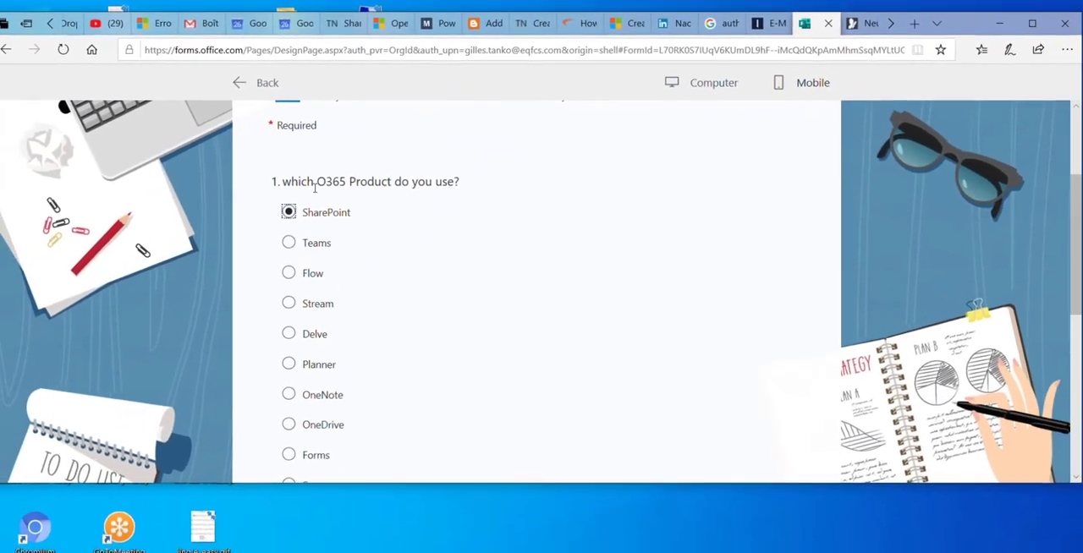
click(289, 243)
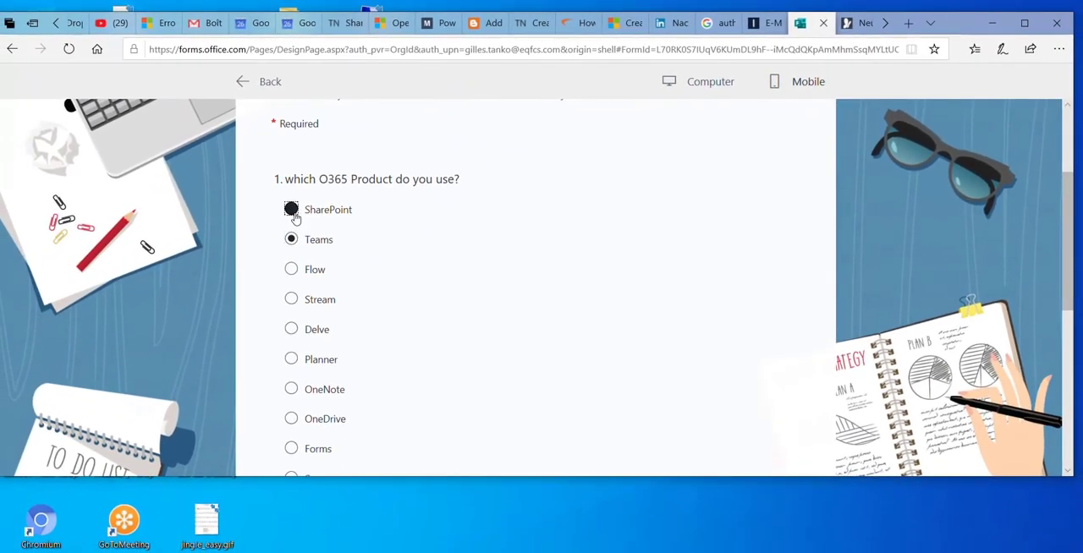
click(292, 210)
Set the O365 training date to 3/27/2020 and continue to the User experience section
scroll(336, 223, down, 1)
scroll(334, 245, down, 4)
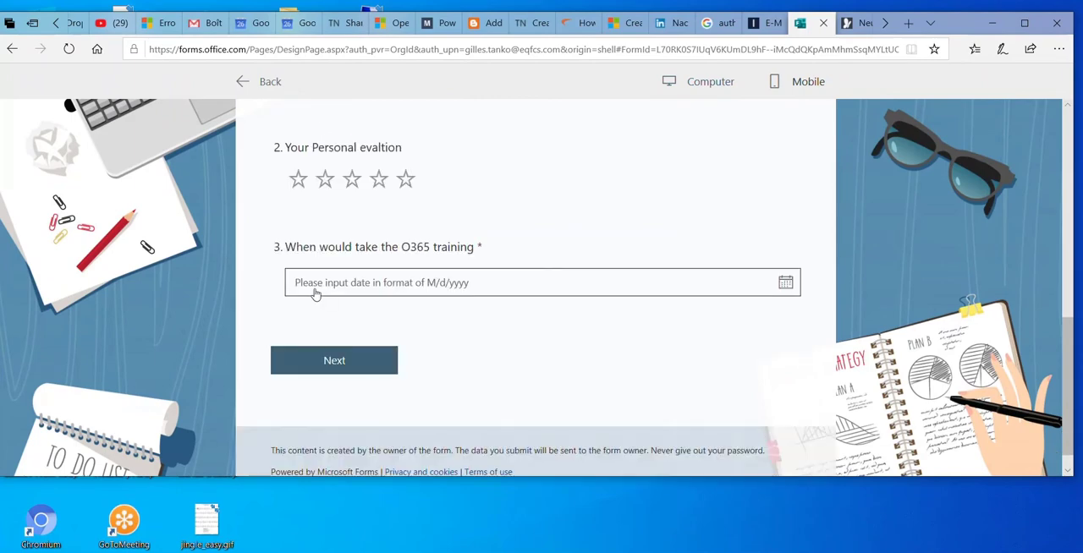
click(339, 289)
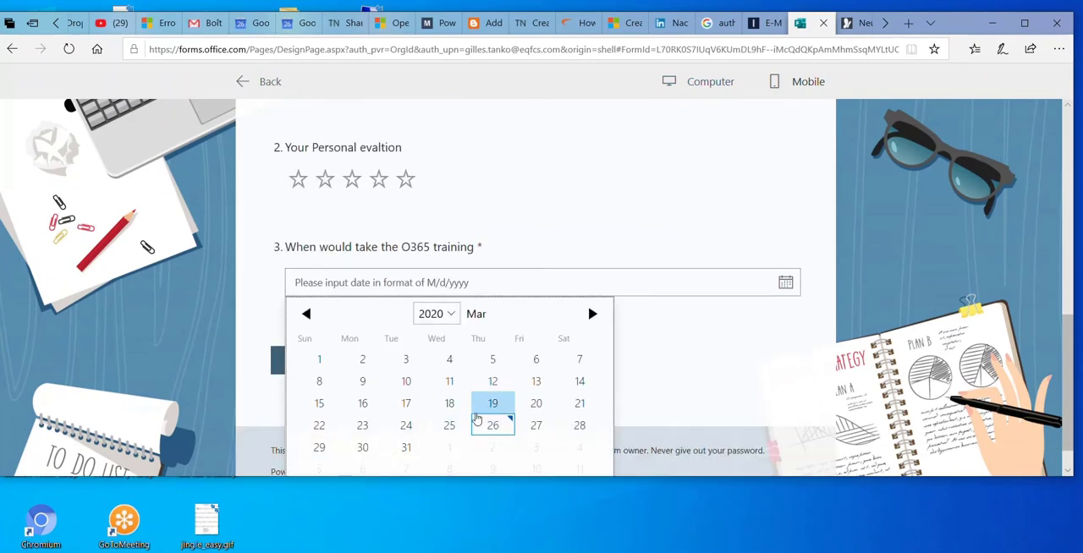
click(536, 425)
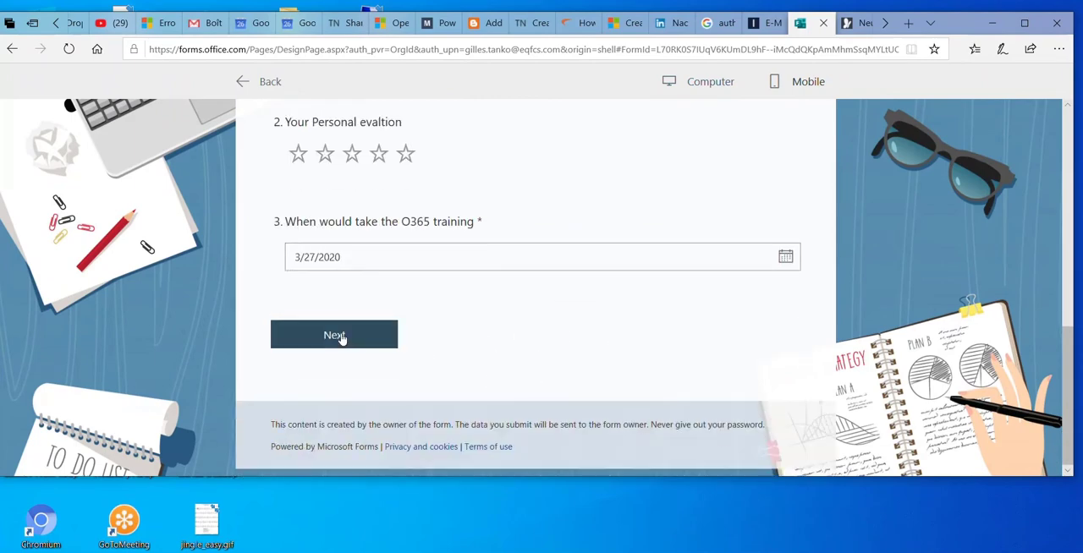
click(342, 336)
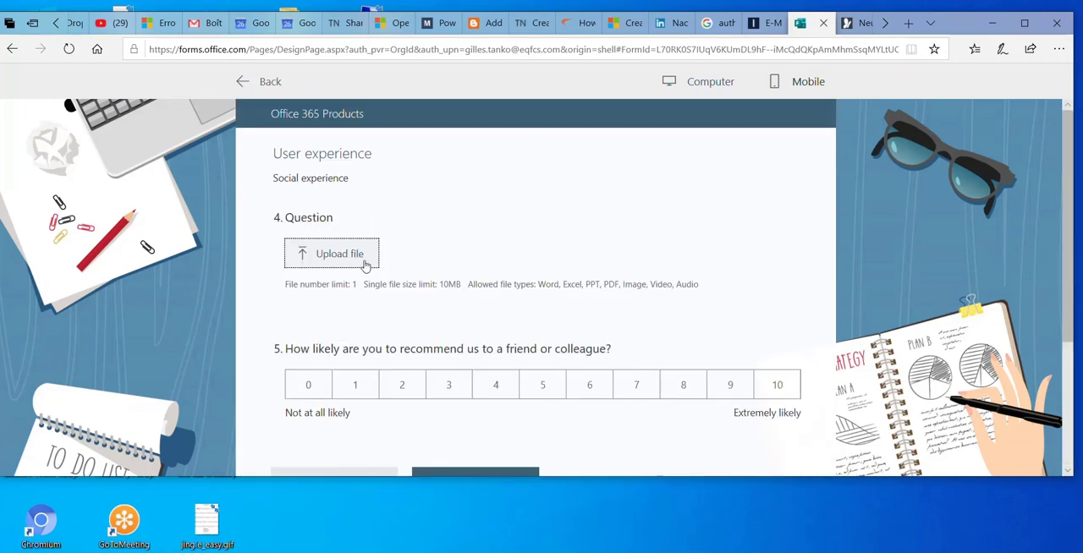
Rate the likelihood of recommending as 6, submit the test response and return to editing the form
click(592, 392)
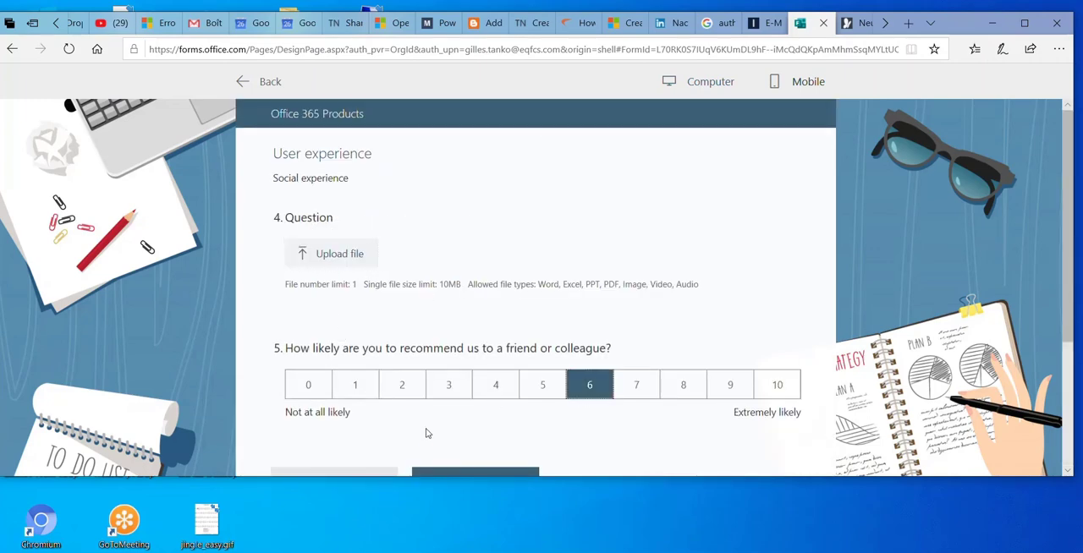
scroll(427, 414, down, 2)
click(476, 317)
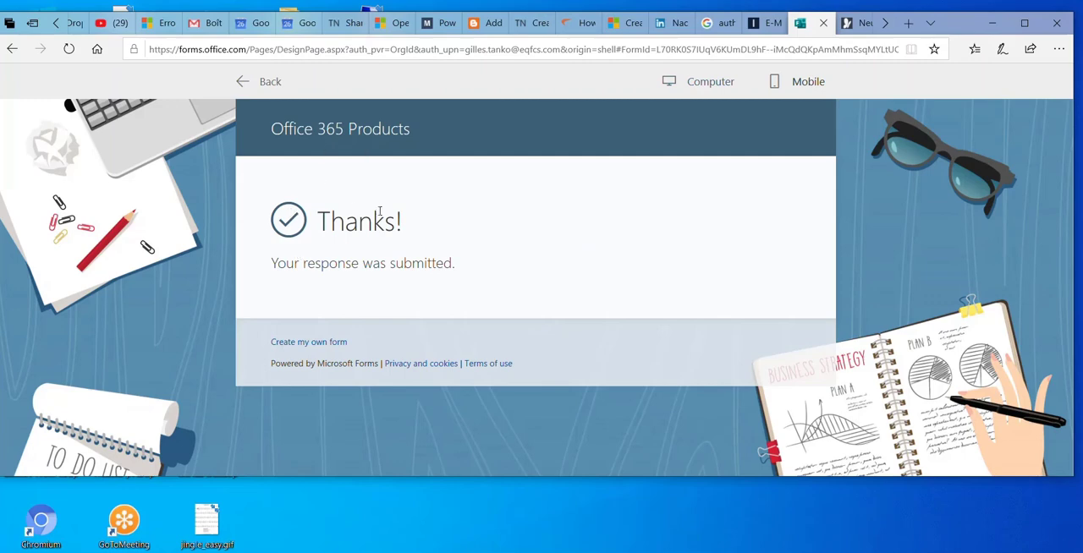
click(709, 88)
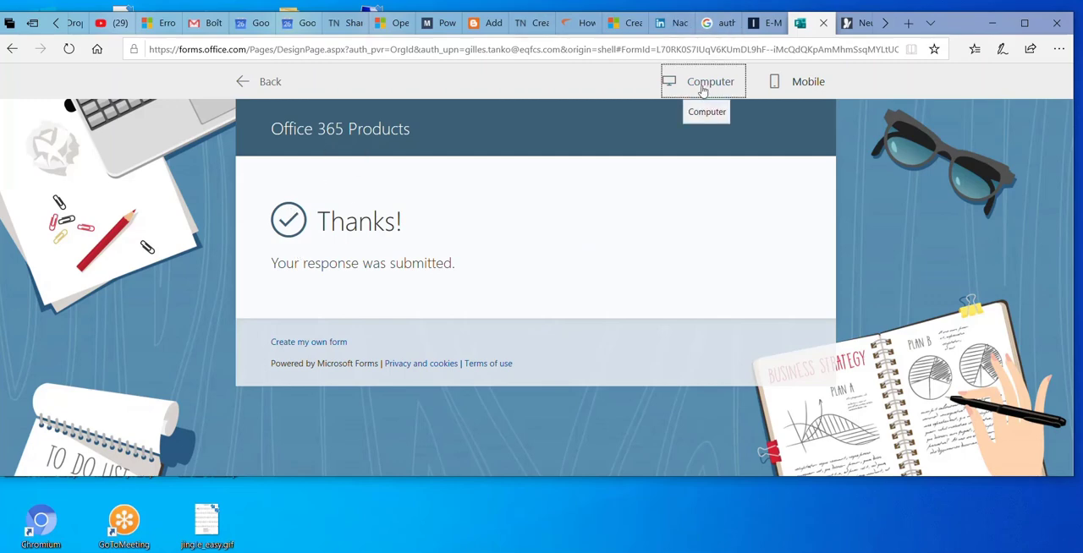
click(269, 85)
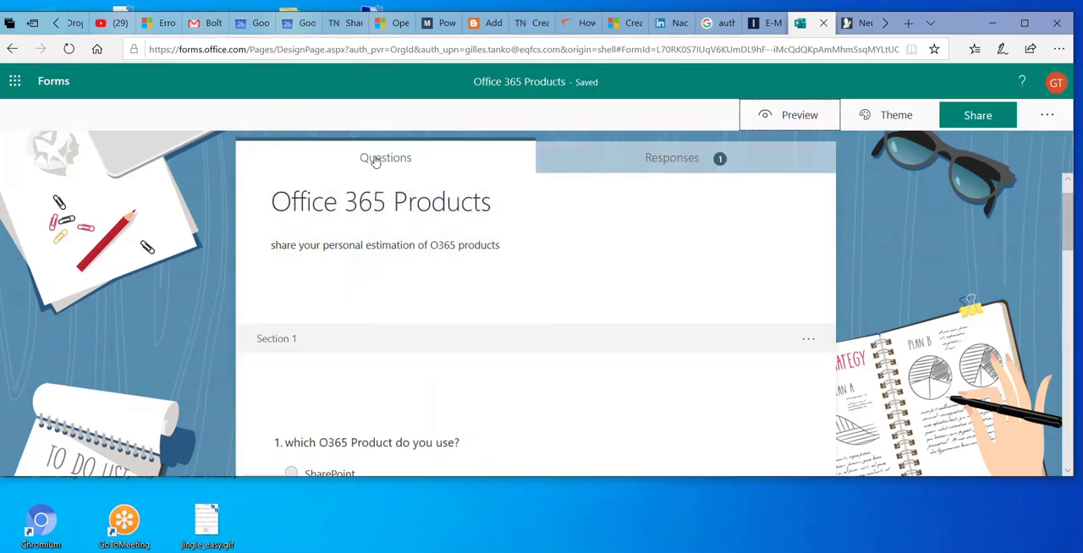
Review the form's response summary, from the product question through the Net Promoter Score result
click(655, 164)
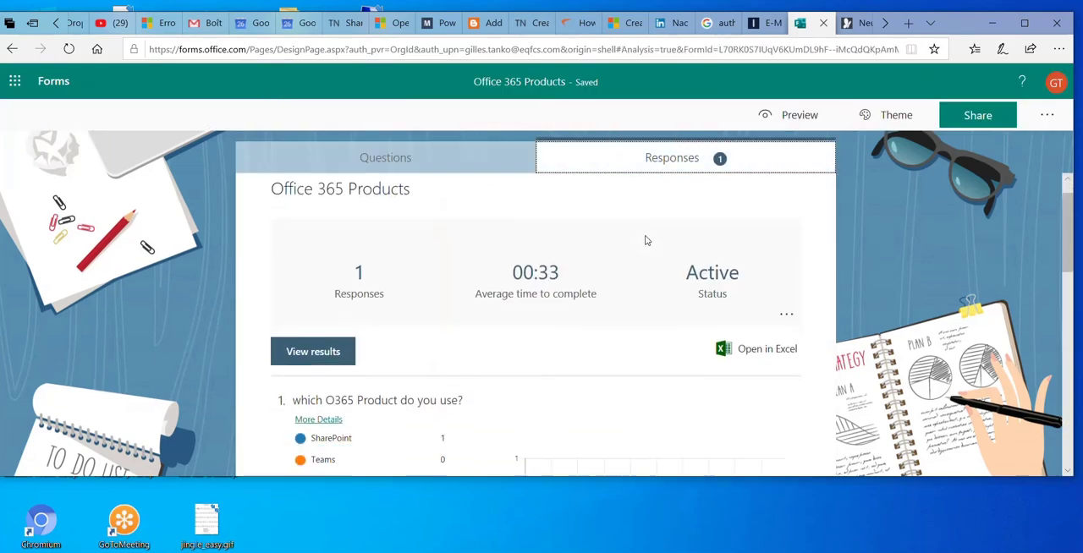
scroll(646, 241, down, 10)
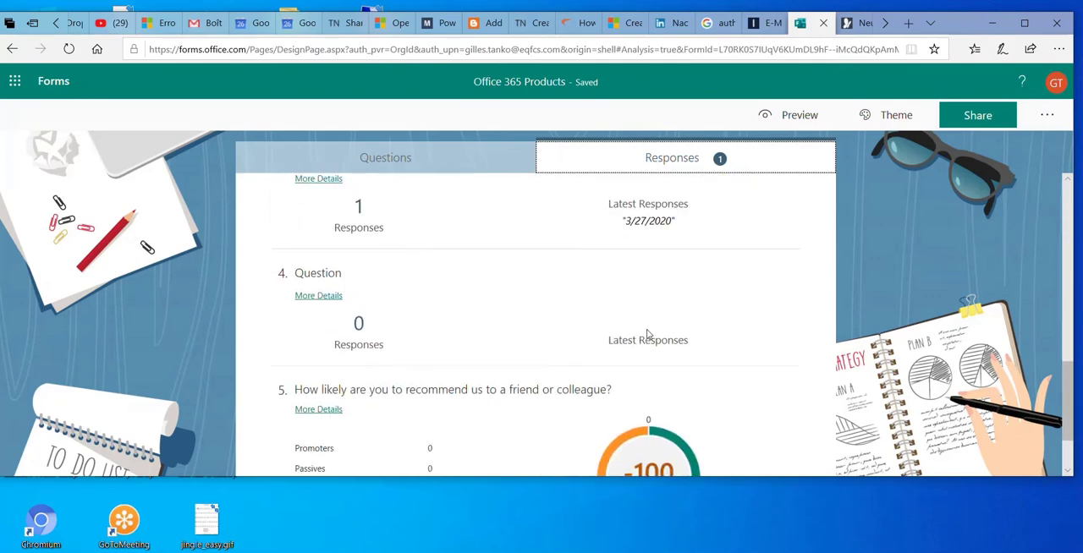
scroll(592, 334, down, 2)
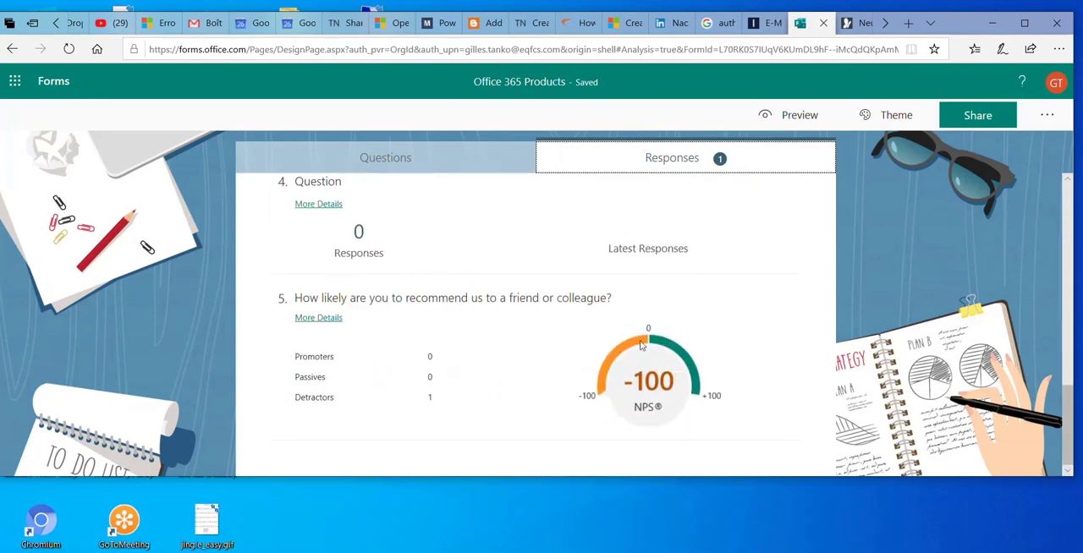
scroll(545, 338, up, 12)
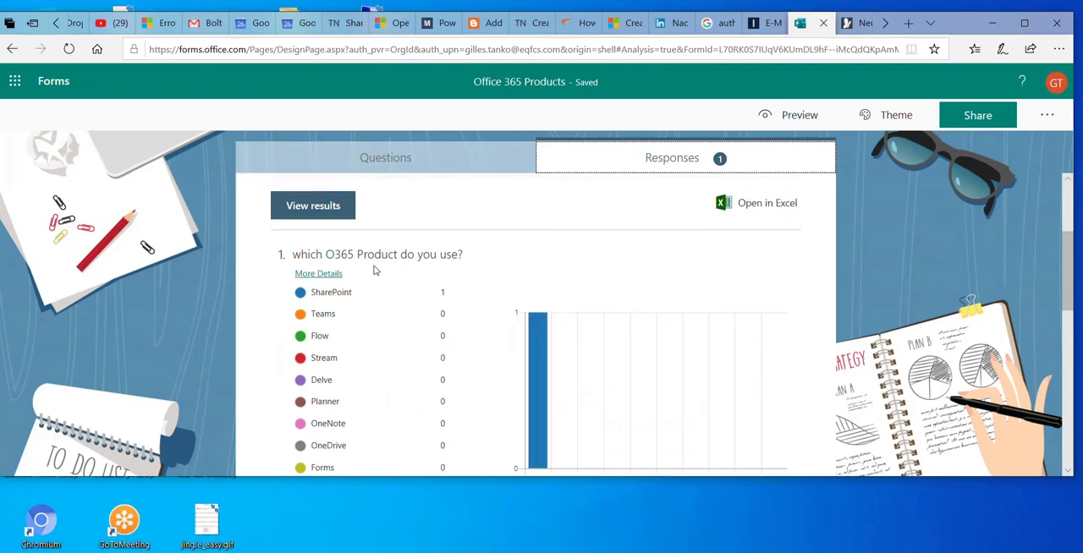
scroll(469, 285, up, 2)
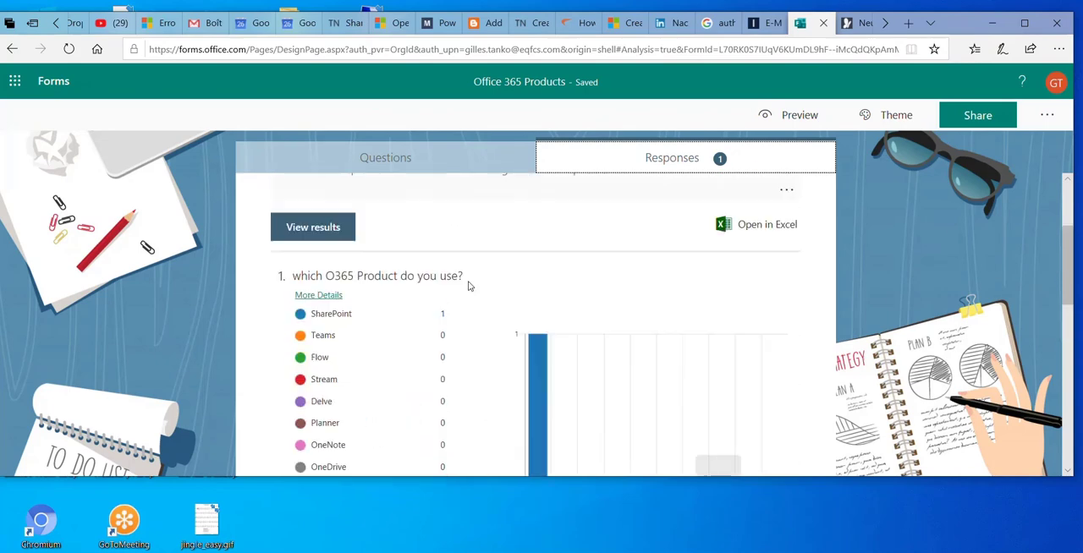
Look over the product question's answer choices in the form's question editor
click(439, 169)
scroll(406, 272, down, 3)
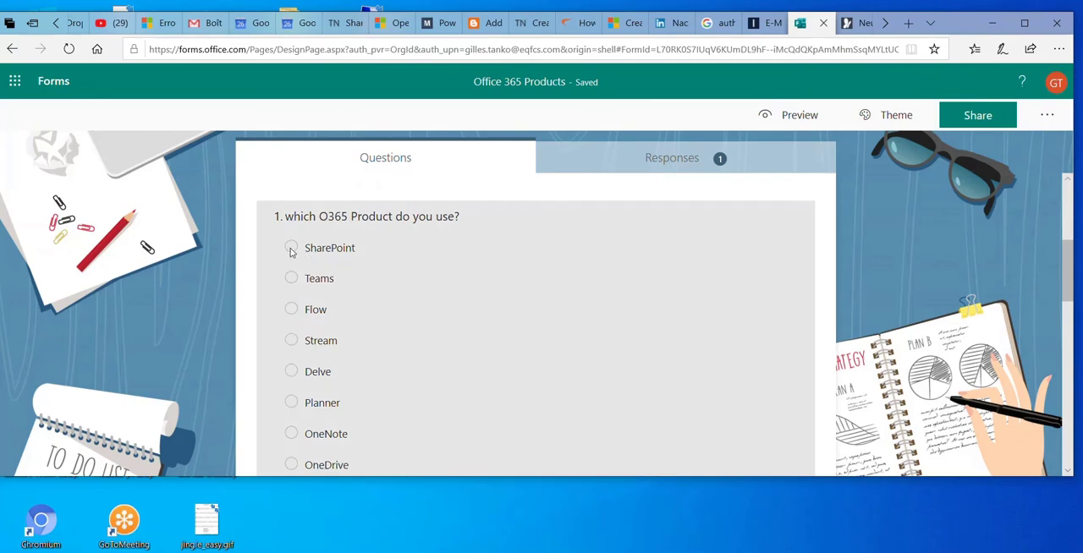
scroll(610, 291, up, 3)
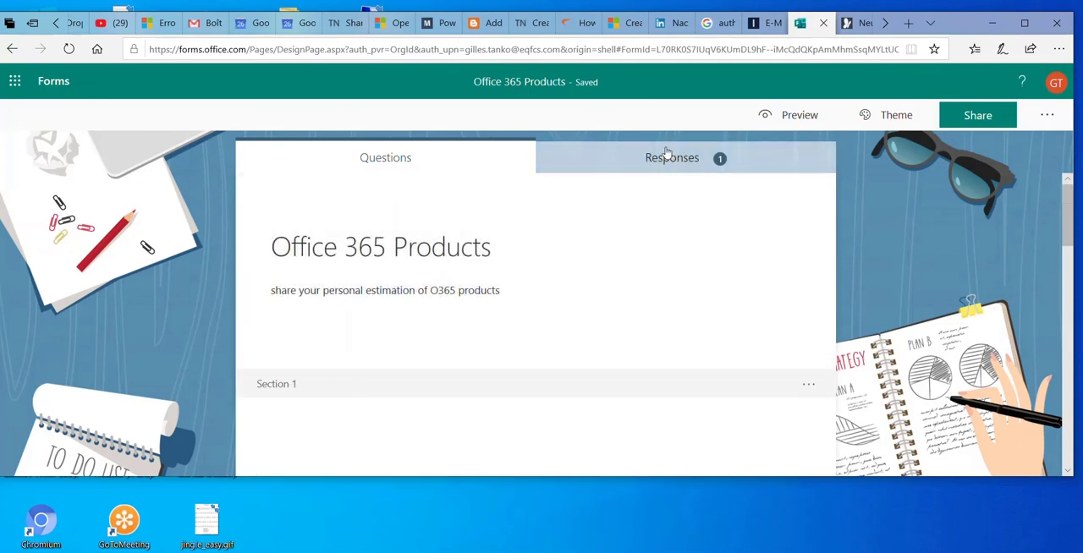
Export the form's responses to Excel, saving Office 365 Products.xlsx and opening the downloaded workbook
click(666, 155)
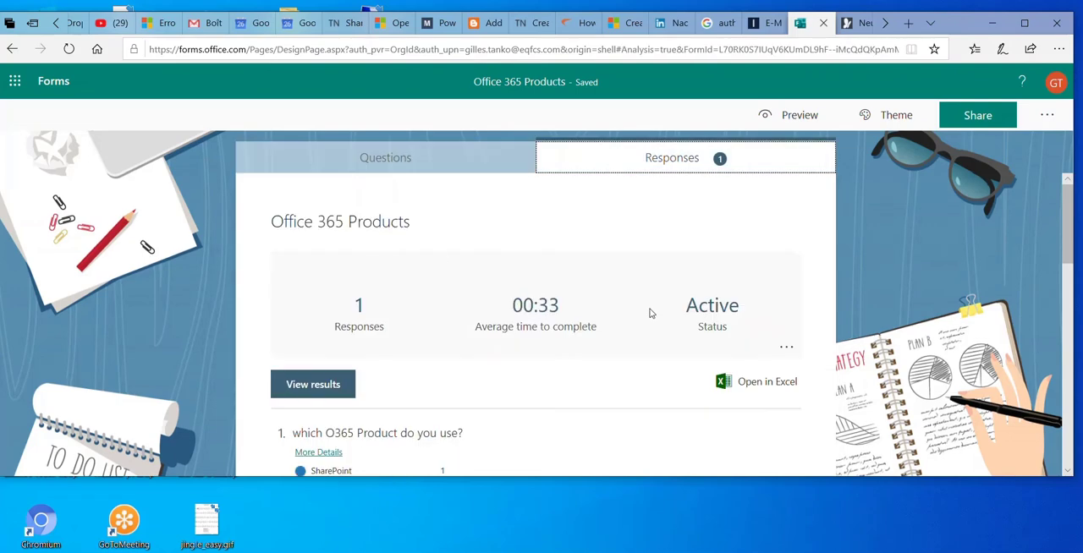
scroll(643, 326, down, 3)
scroll(677, 330, up, 3)
scroll(762, 330, down, 2)
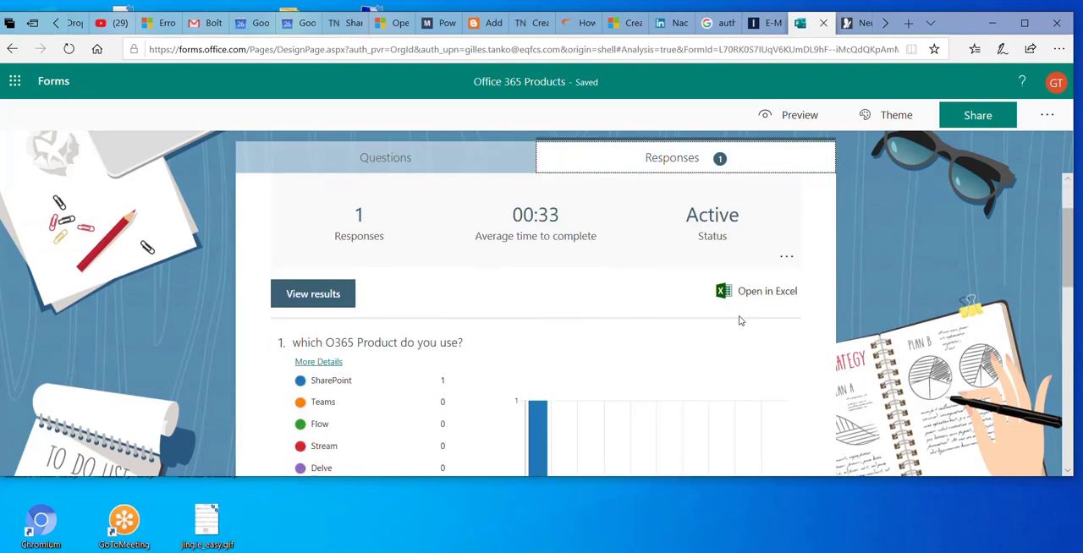
click(763, 293)
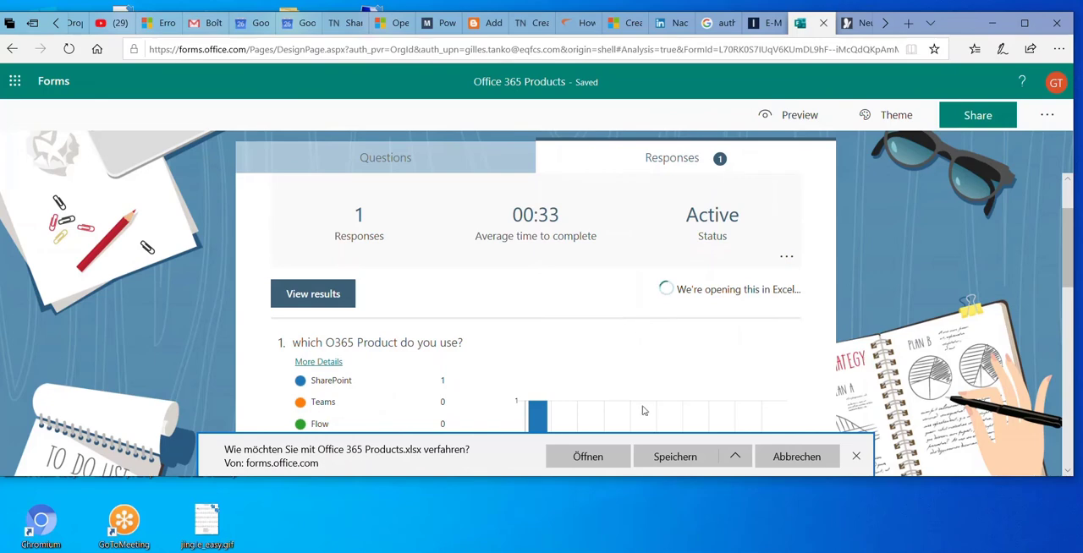
click(673, 457)
click(674, 463)
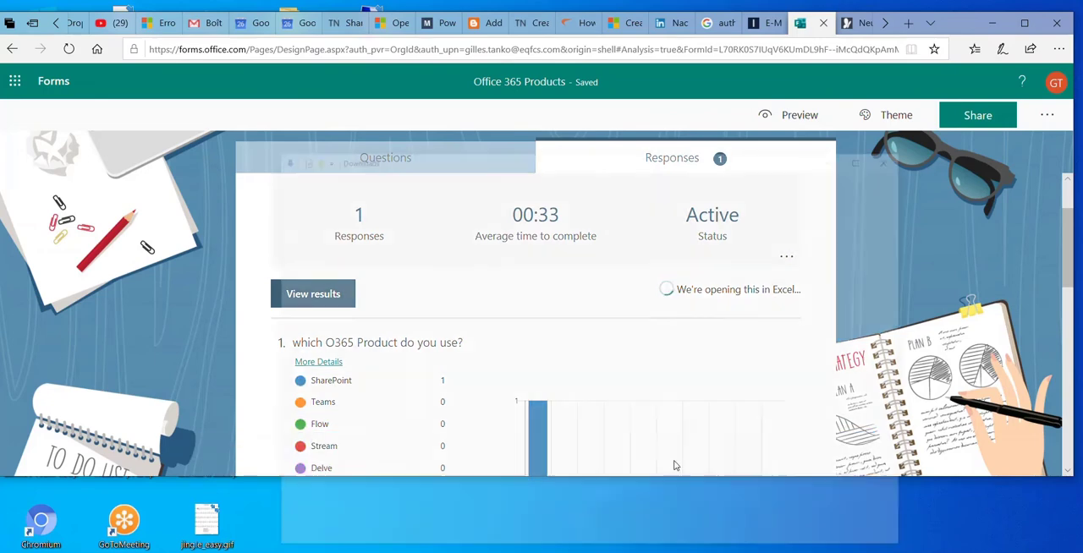
double_click(663, 165)
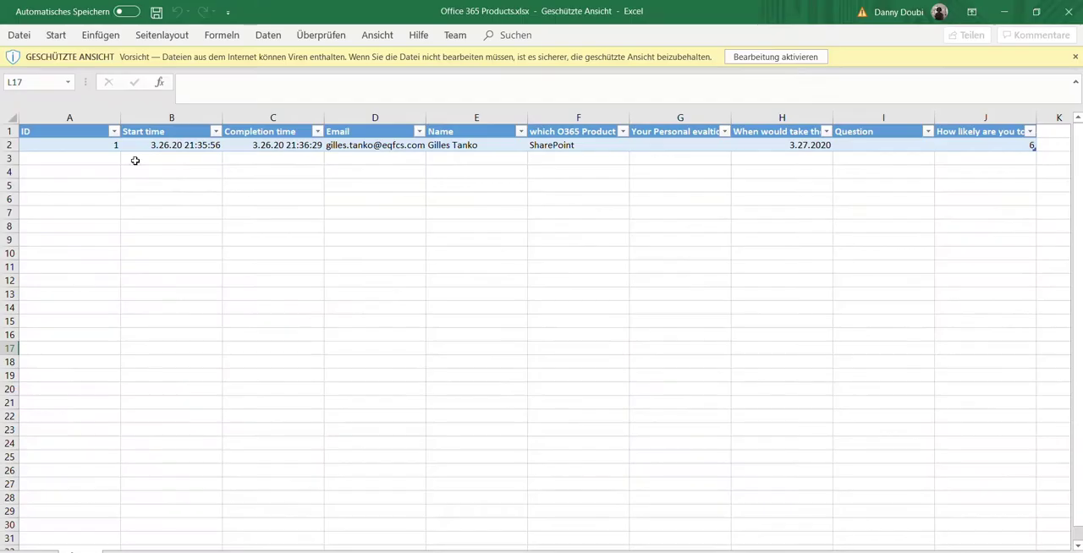
Examine the exported response row in the workbook, from the ID and timestamps through the respondent details to the product answer
click(54, 148)
click(160, 144)
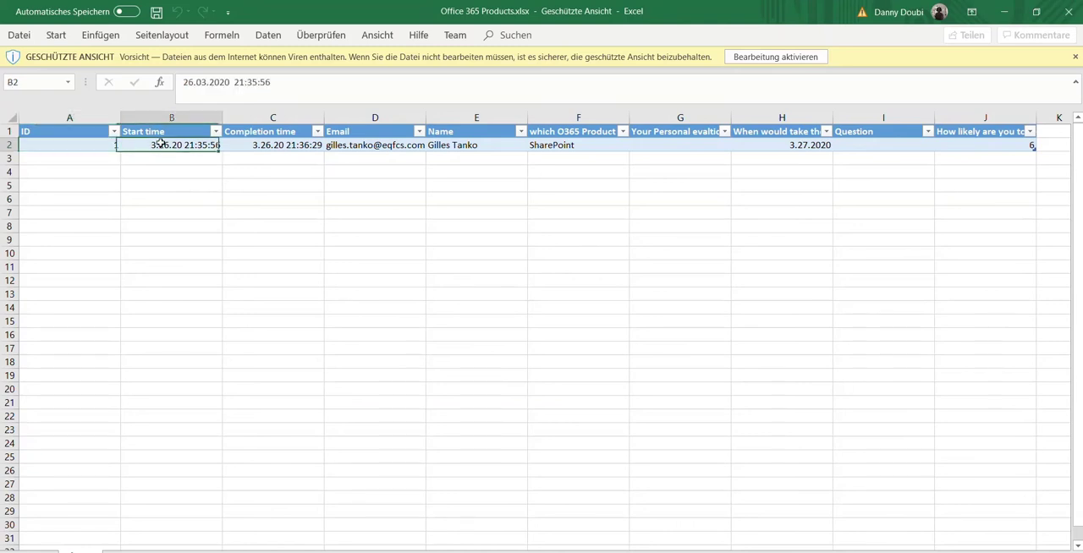
click(269, 149)
click(382, 150)
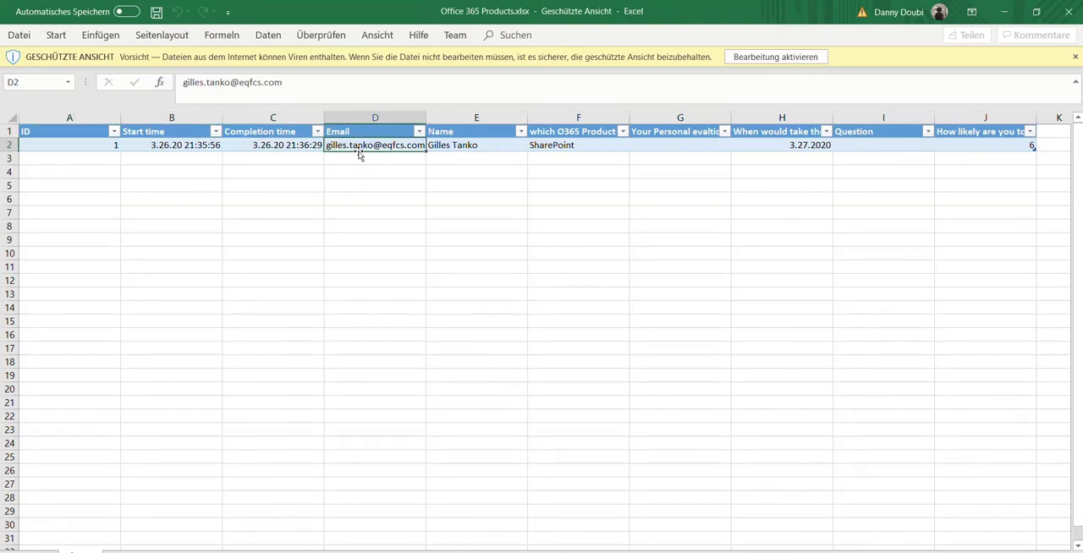
click(478, 147)
click(573, 147)
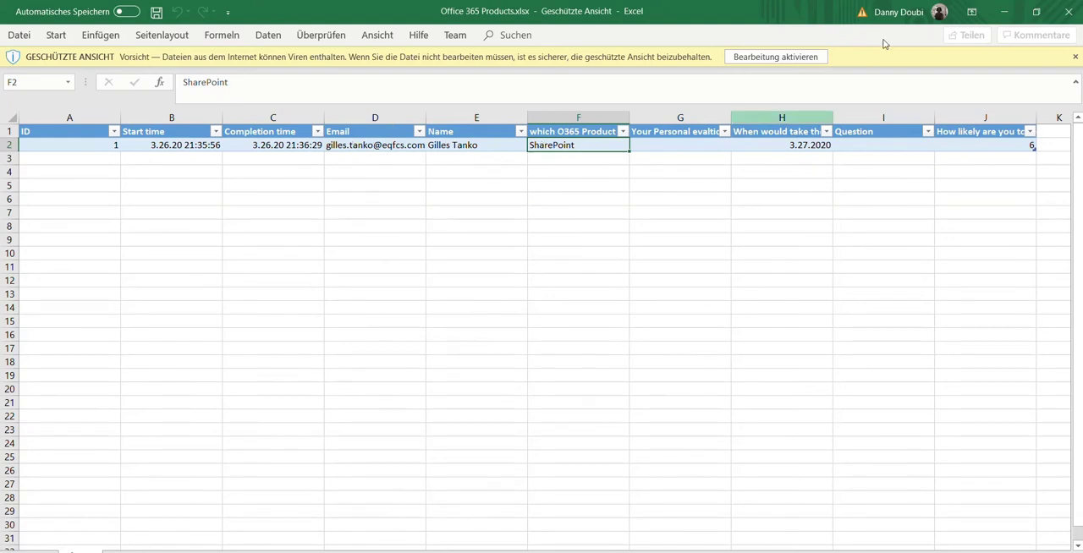
Close Office 365 Products.xlsx, minimize the remaining Excel calendar workbook and return to the form's response summary in the browser
click(1068, 12)
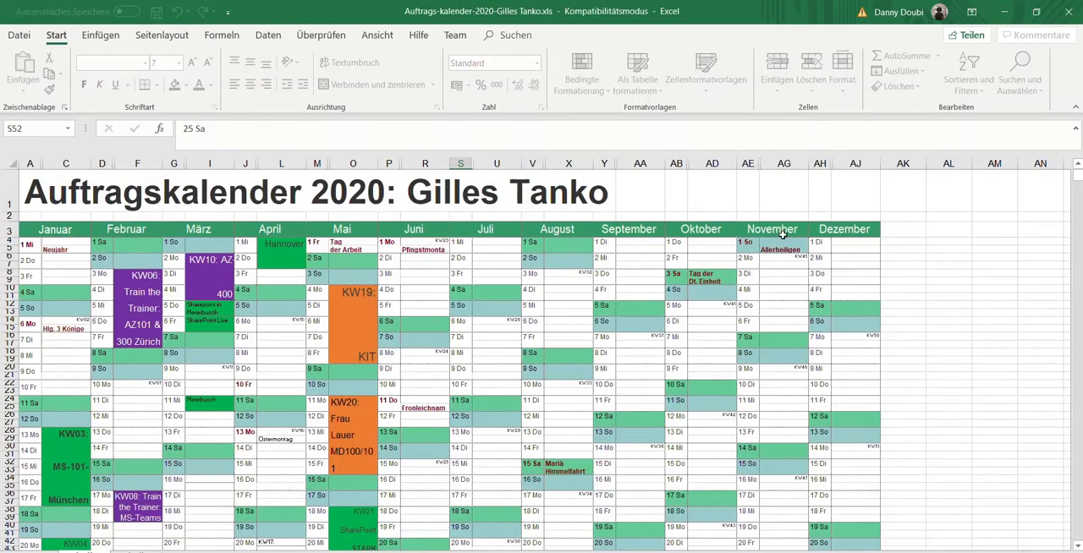
click(1006, 12)
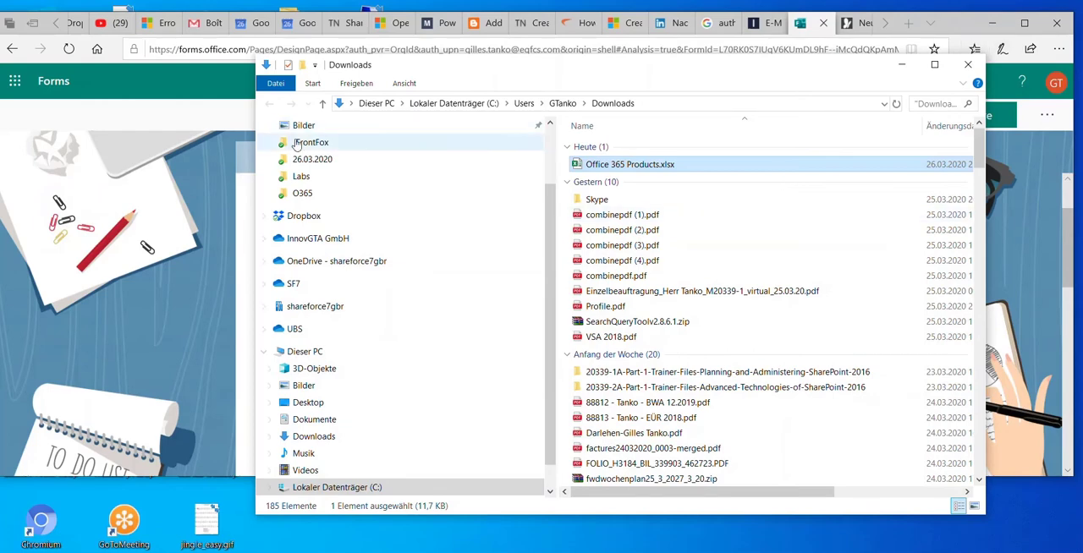
click(171, 292)
scroll(817, 231, down, 1)
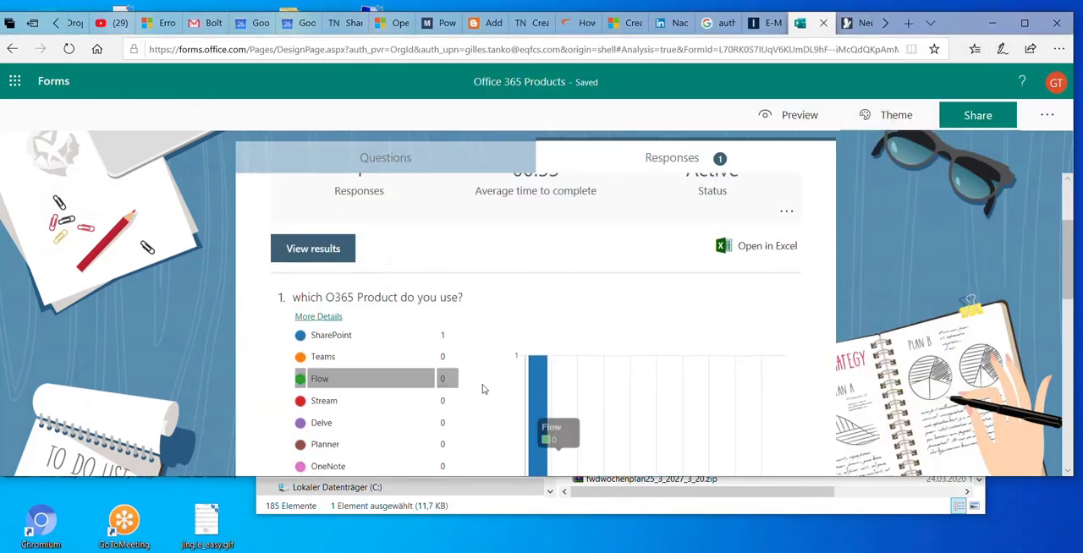
Return to the form's questions and copy its response link with sharing limited to people in the organization
click(412, 159)
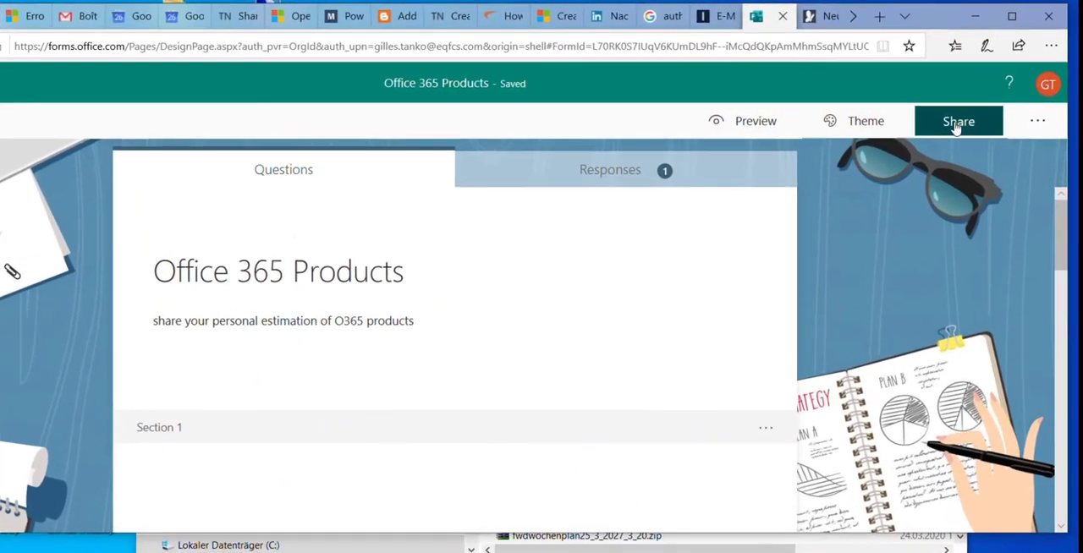
click(964, 120)
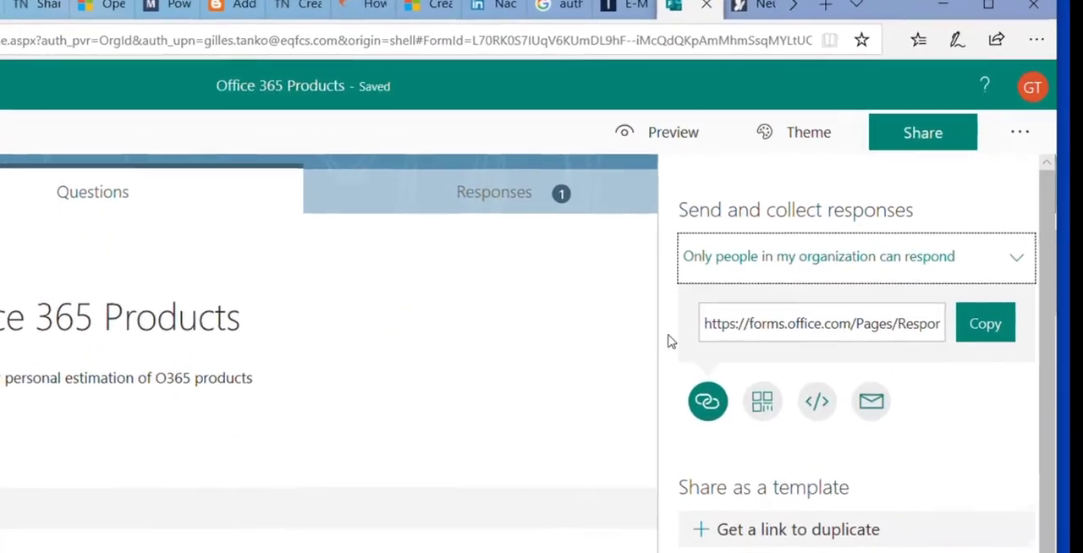
click(981, 359)
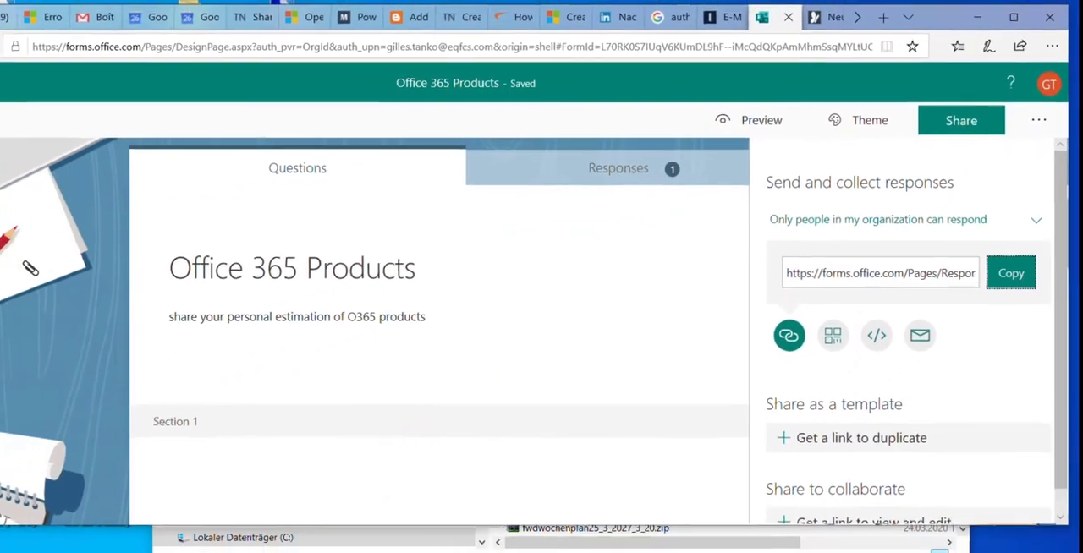
Switch from Forms to Microsoft Teams, using the web app instead of the desktop app
click(15, 79)
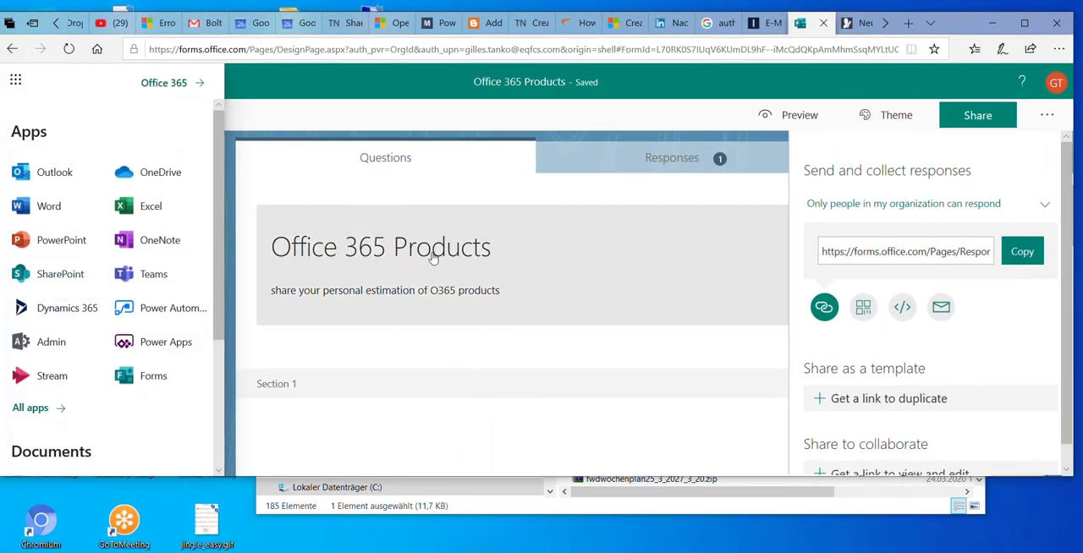
scroll(640, 307, down, 3)
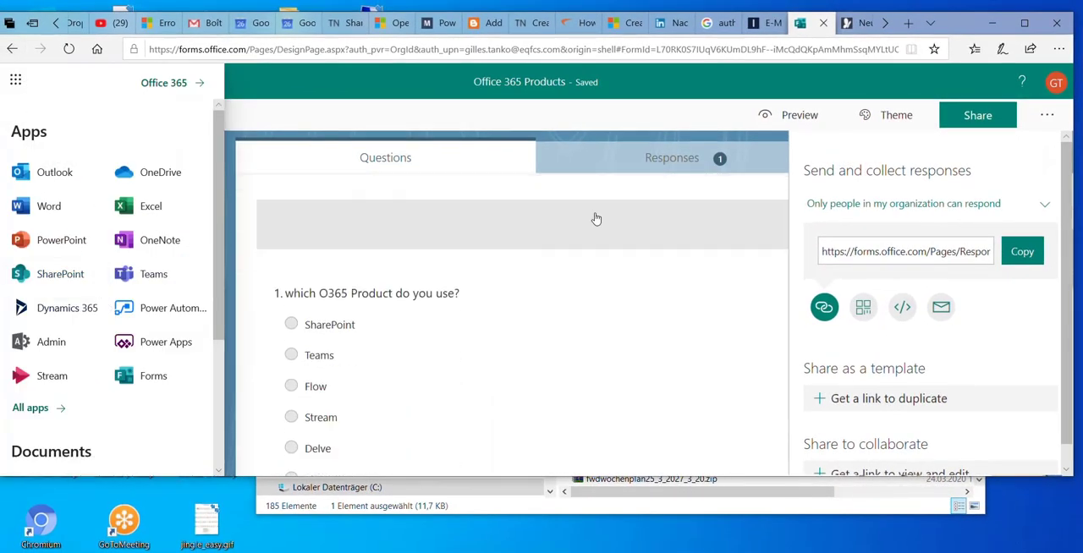
scroll(598, 217, up, 3)
scroll(536, 317, down, 5)
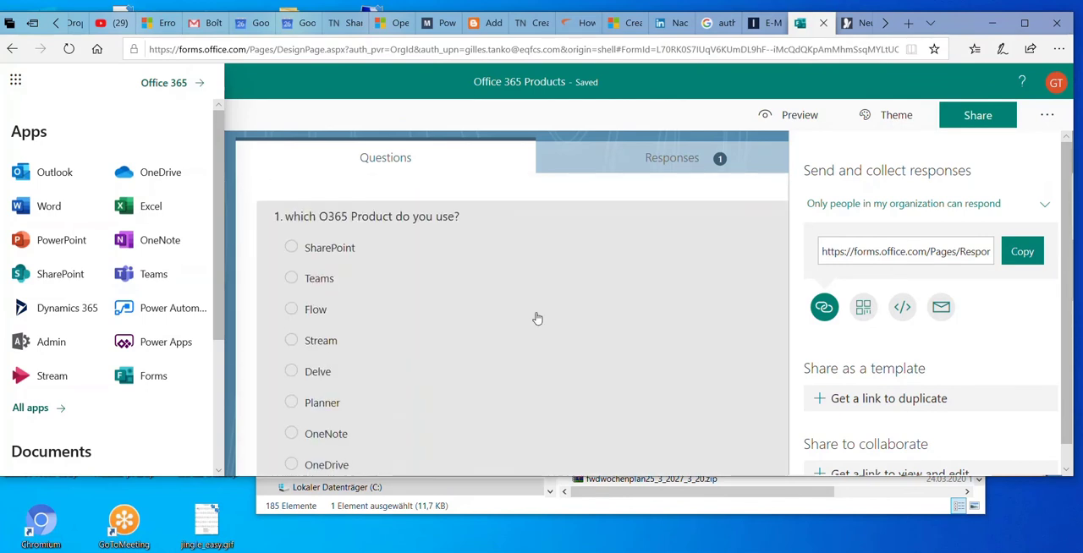
scroll(540, 321, down, 3)
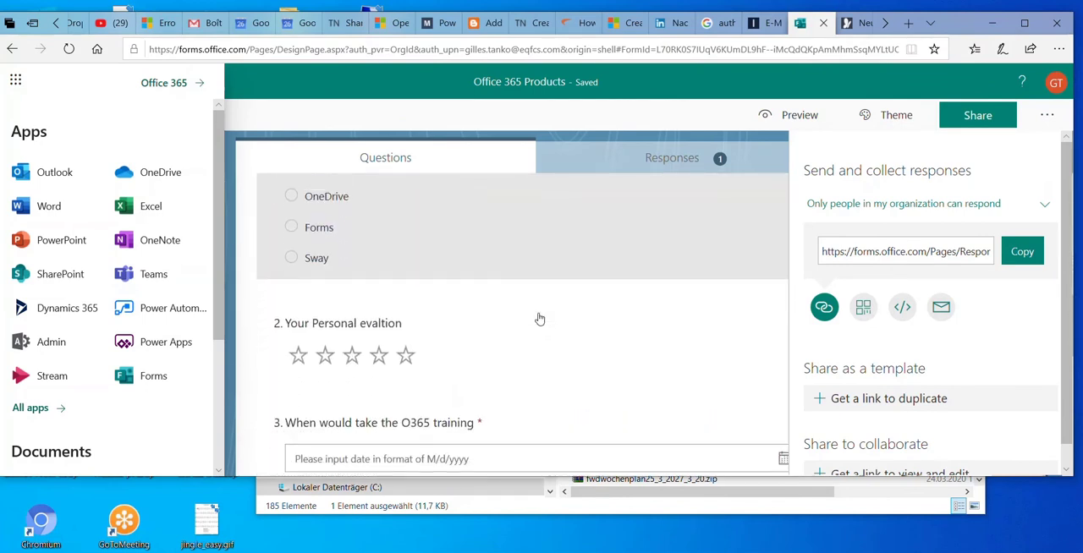
click(136, 272)
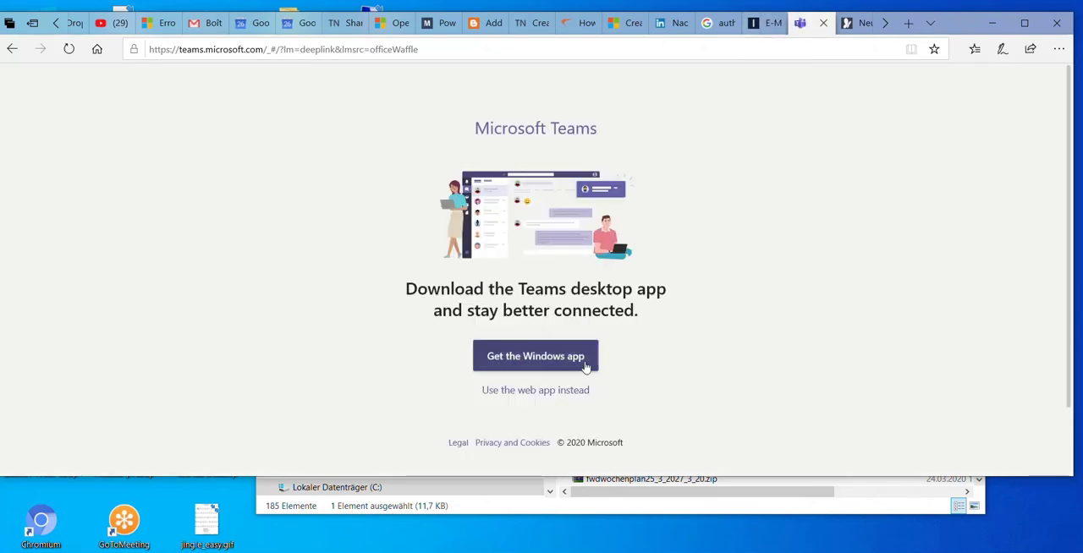
click(552, 397)
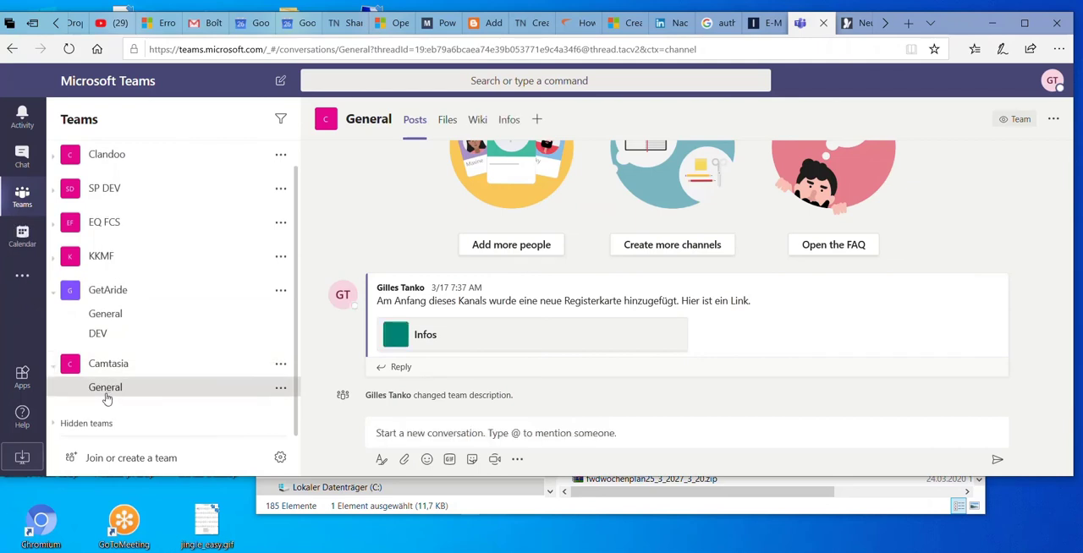
Post the copied survey link as a new conversation in the Camtasia team's General channel
click(410, 433)
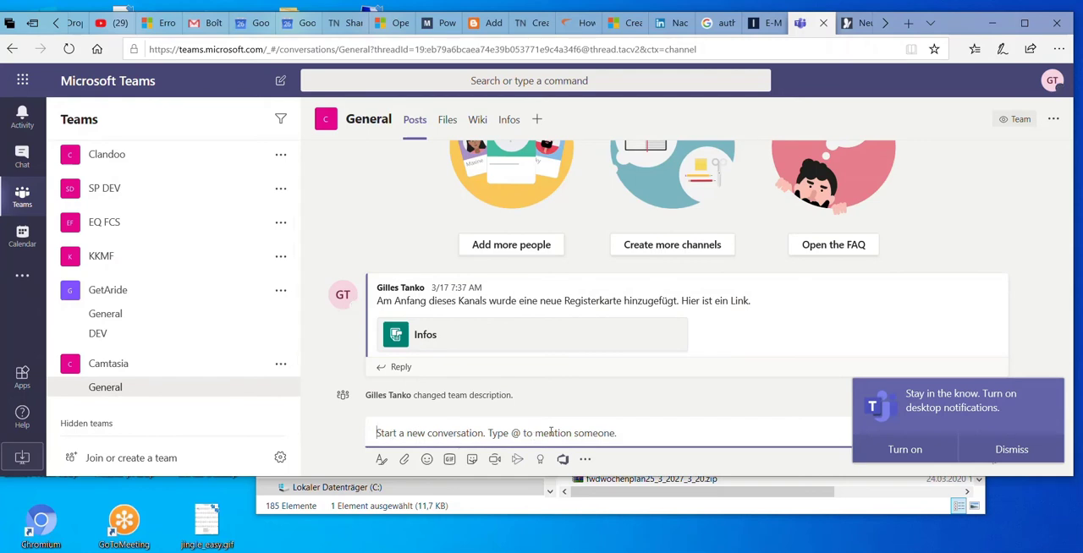
key(ctrl+v)
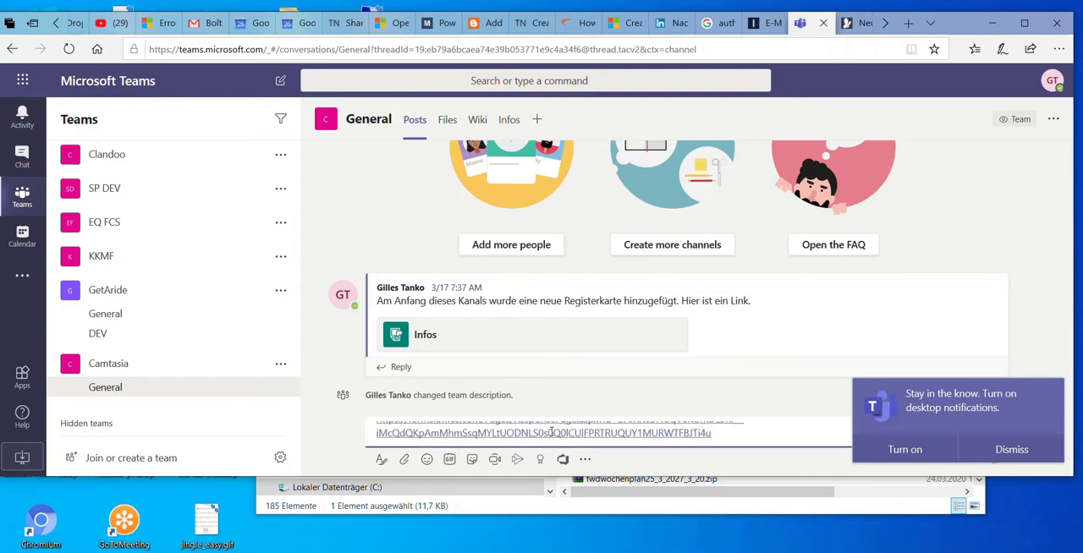
key(Return)
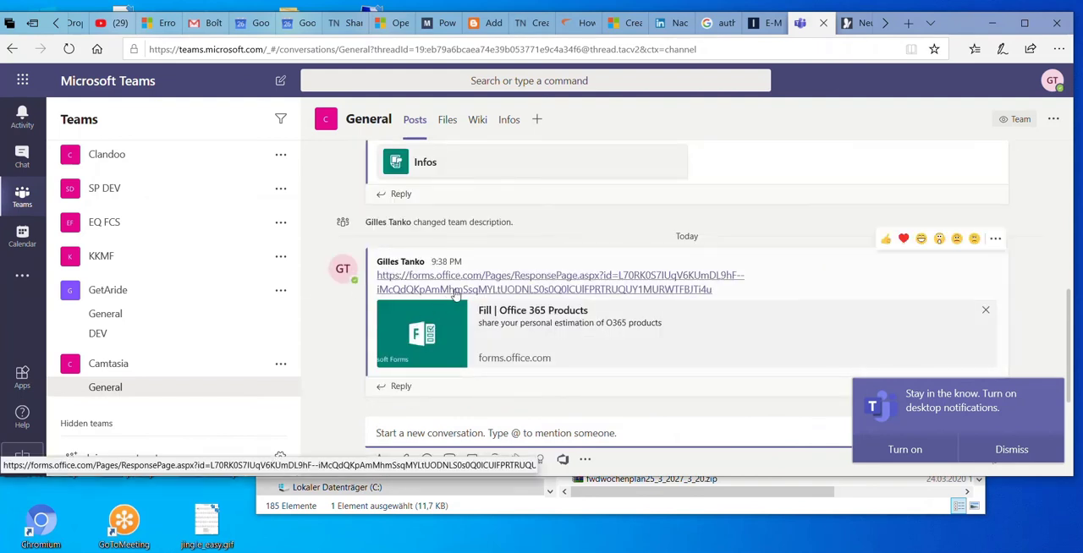
Add a Forms tab to the General channel with the existing Office 365 Products form, set to collect responses and announced in the channel
click(538, 120)
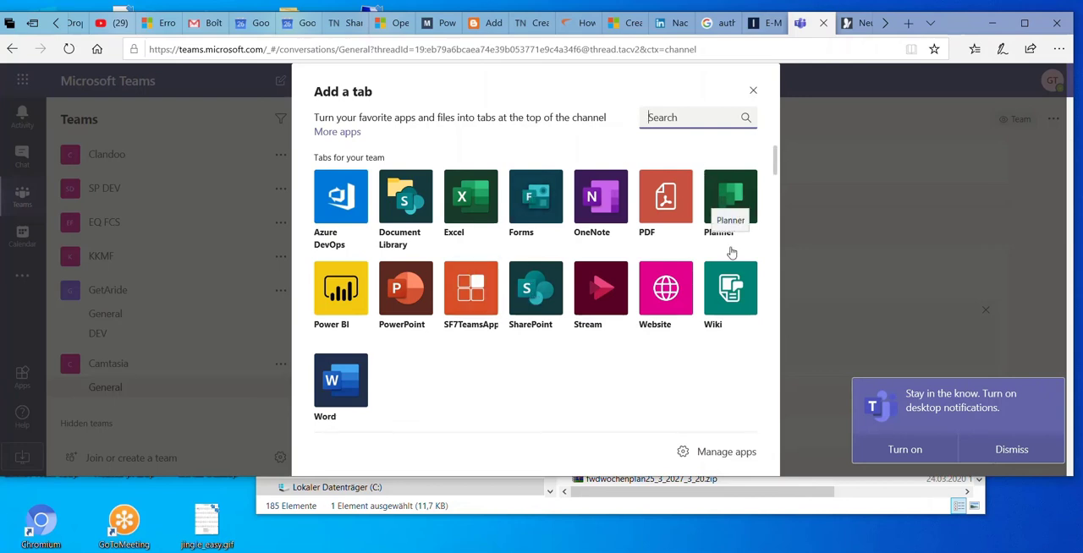
click(542, 213)
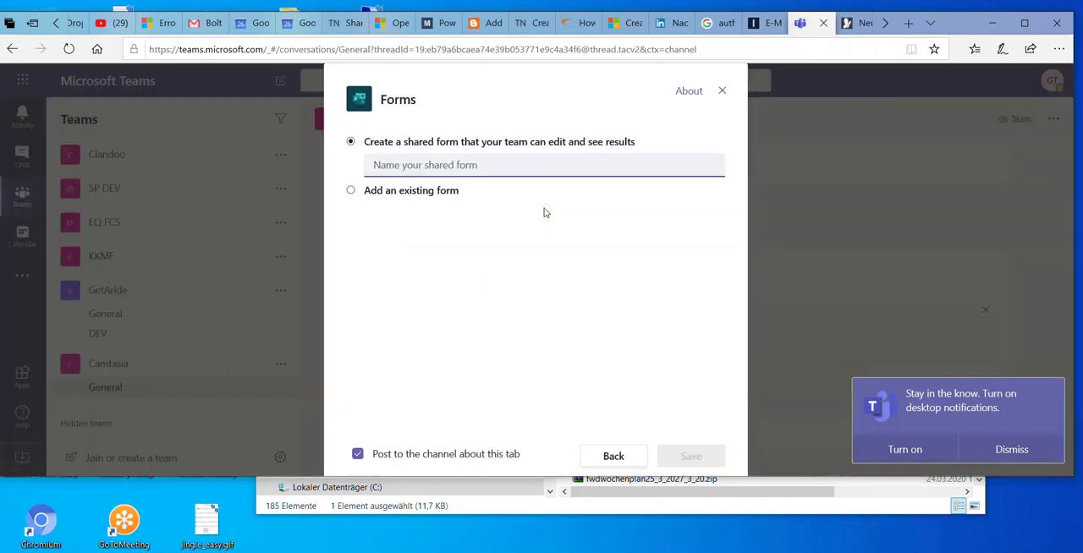
click(352, 191)
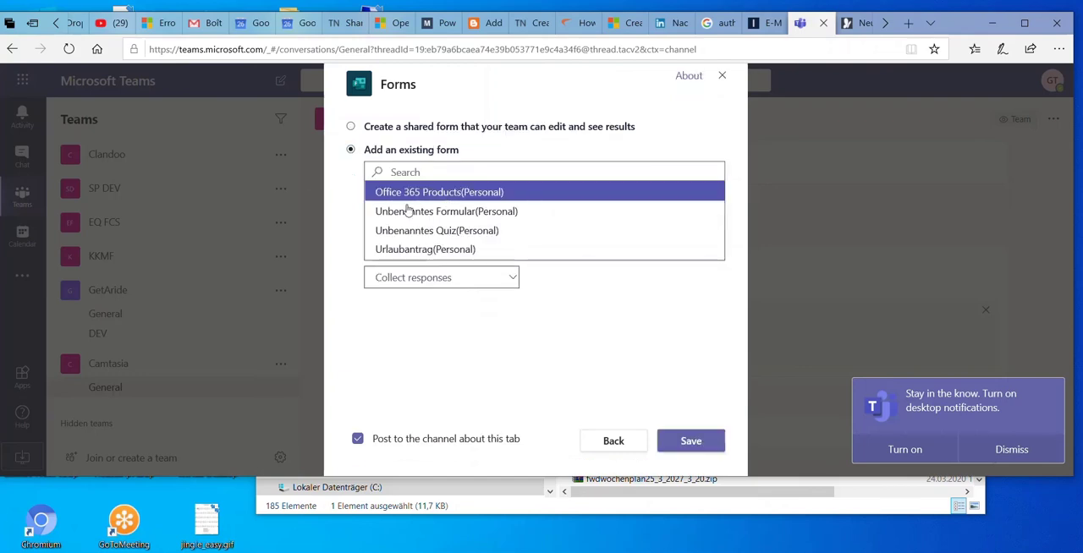
click(690, 442)
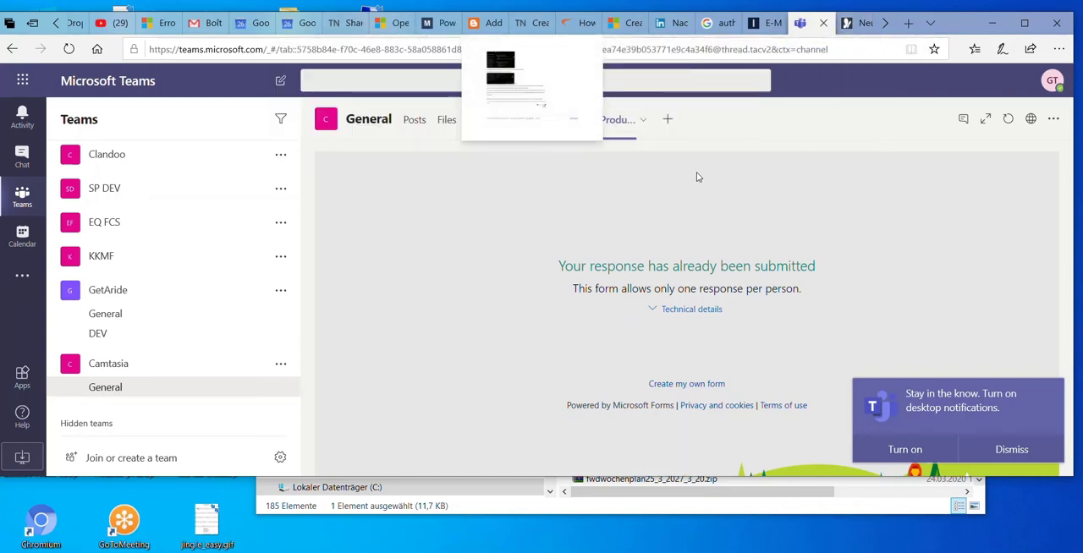
Switch to Microsoft Forms in another browser tab and reopen the Office 365 Products form for editing
click(847, 26)
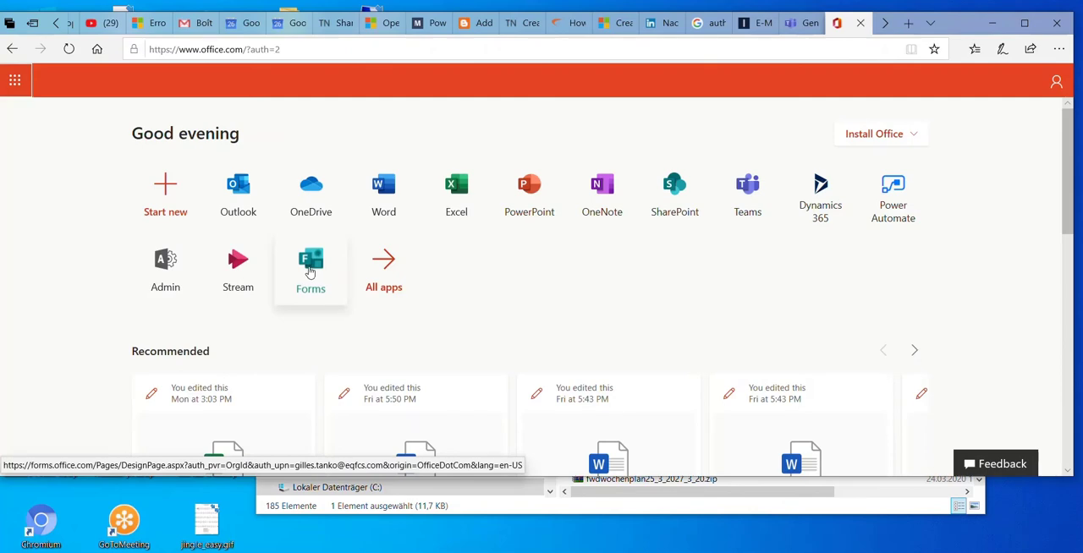
click(307, 266)
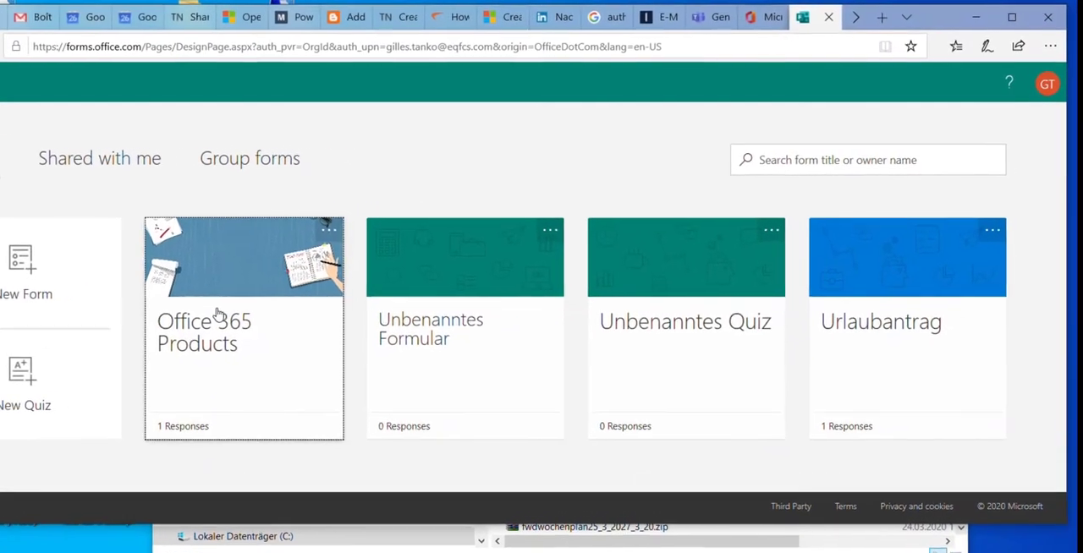
click(282, 313)
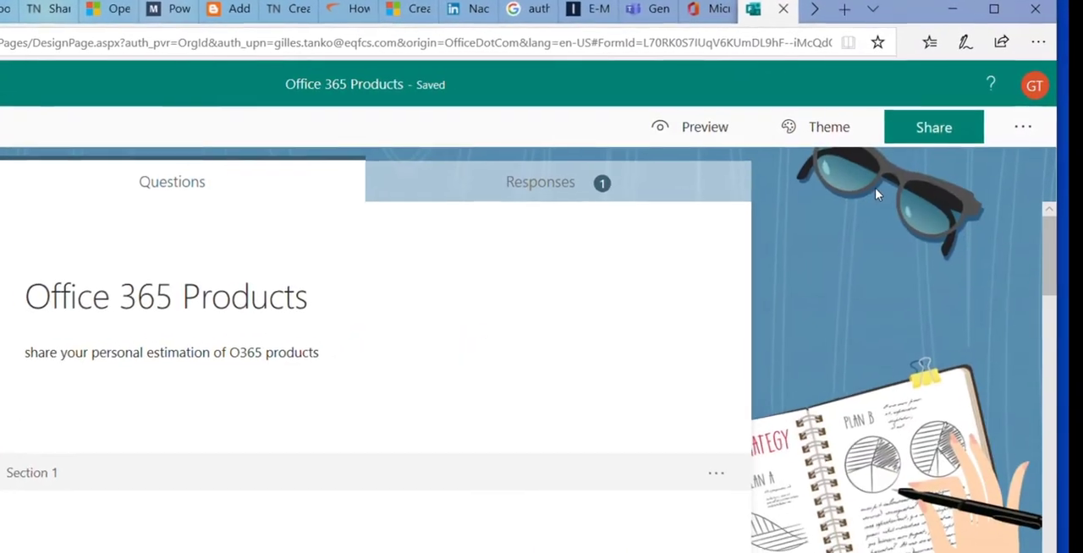
Turn off the "One response per person" restriction in the form's settings
click(1015, 129)
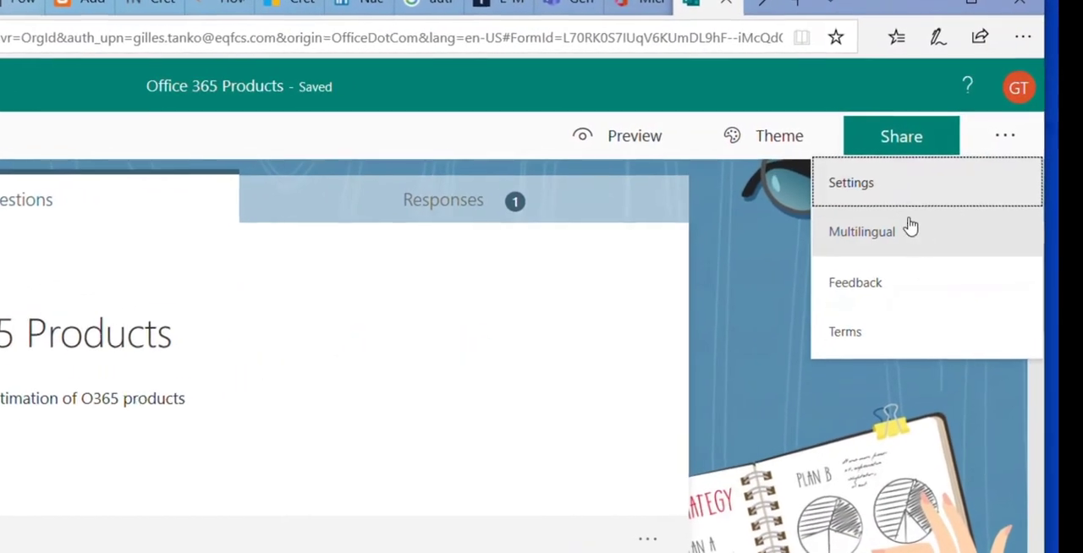
click(881, 197)
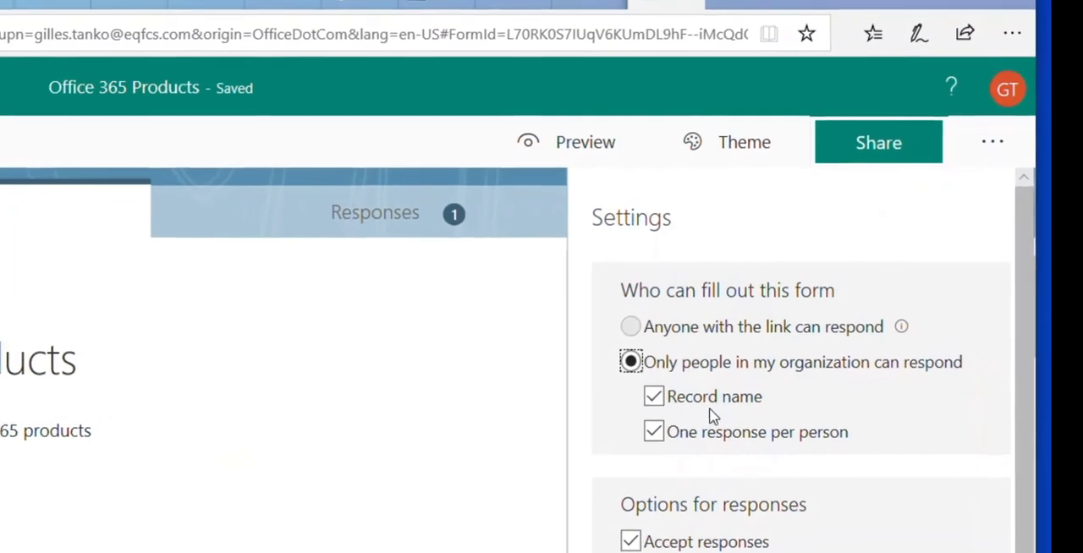
click(646, 439)
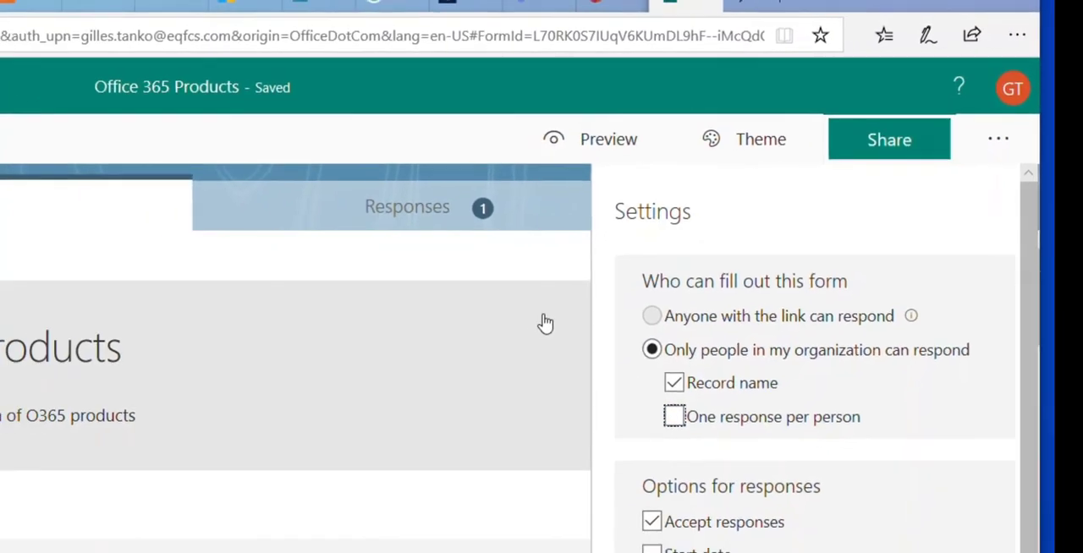
Preview the form, answer Teams as the product used, set the training date to March 11, 2020 and continue to the User experience section
click(597, 139)
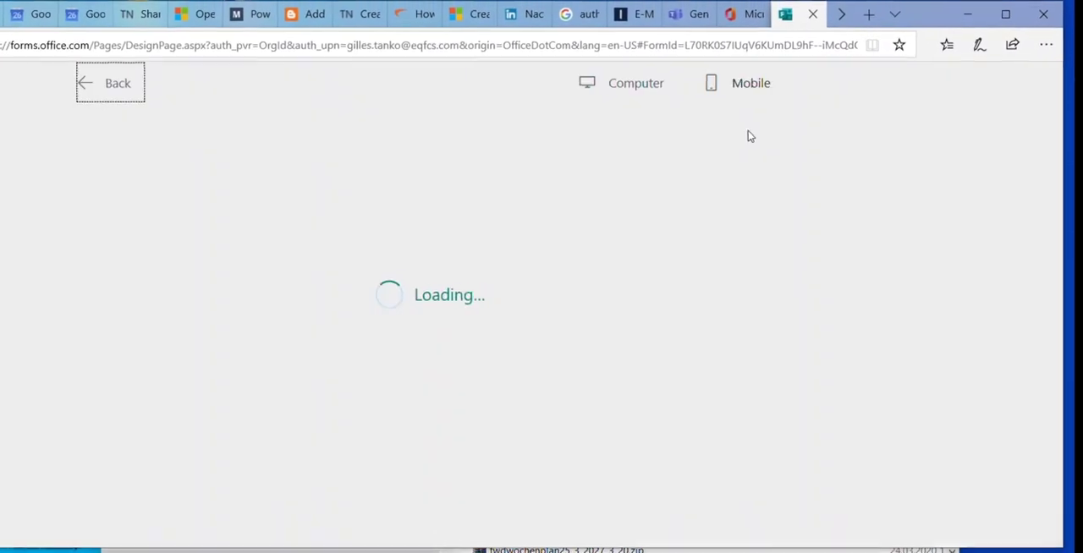
scroll(414, 271, down, 3)
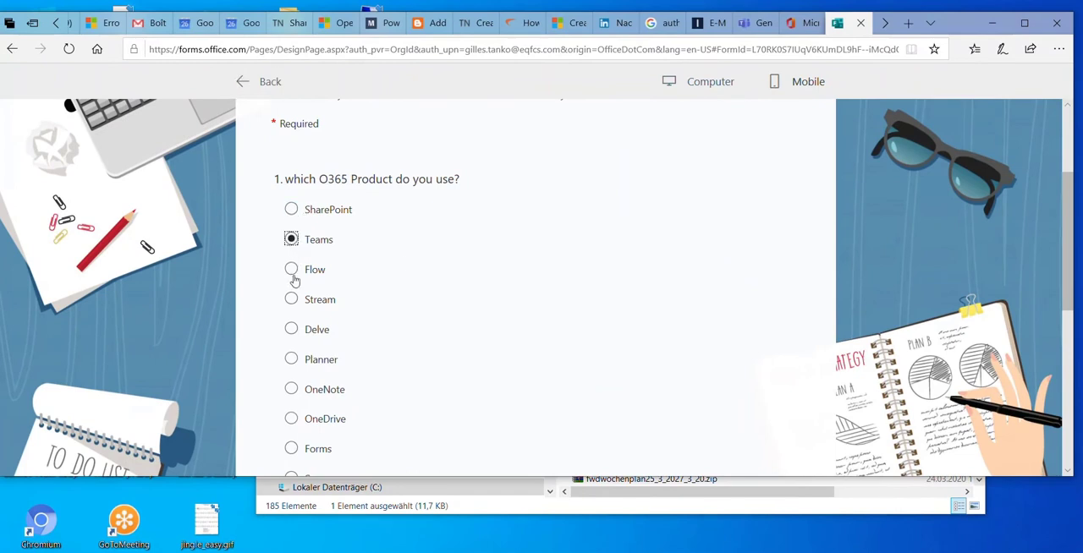
scroll(303, 332, down, 5)
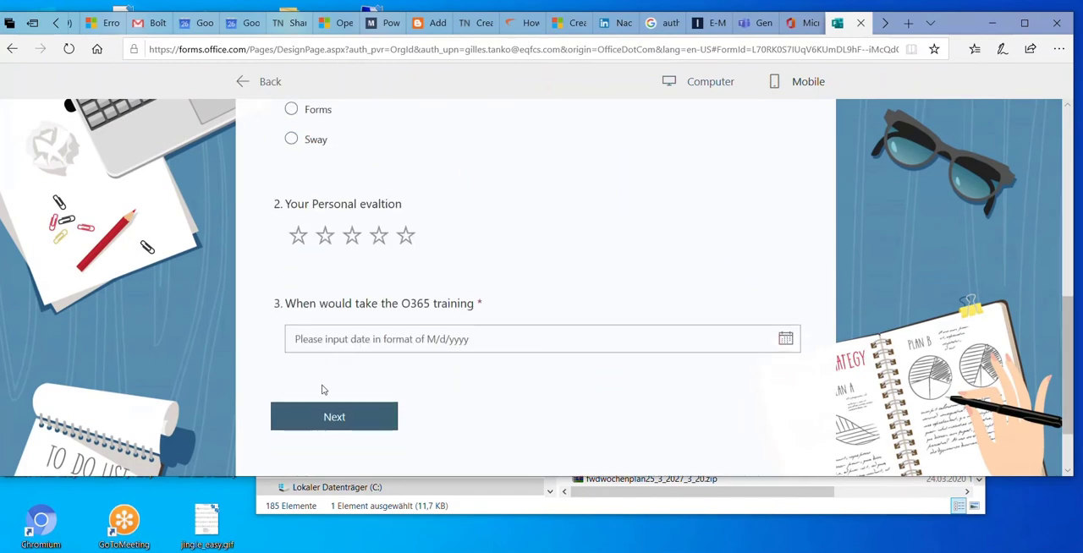
click(787, 340)
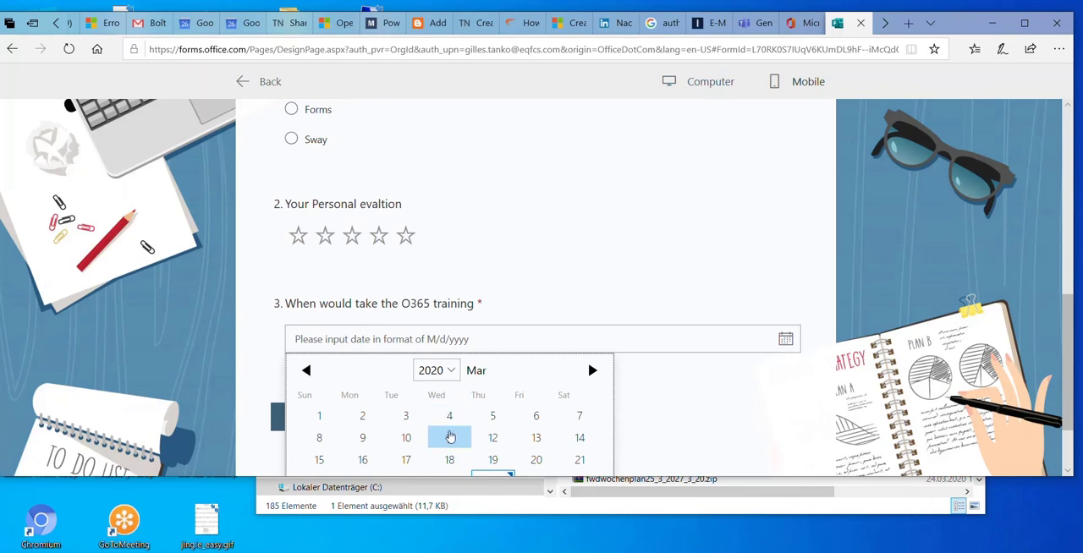
click(450, 437)
scroll(406, 339, down, 2)
click(361, 345)
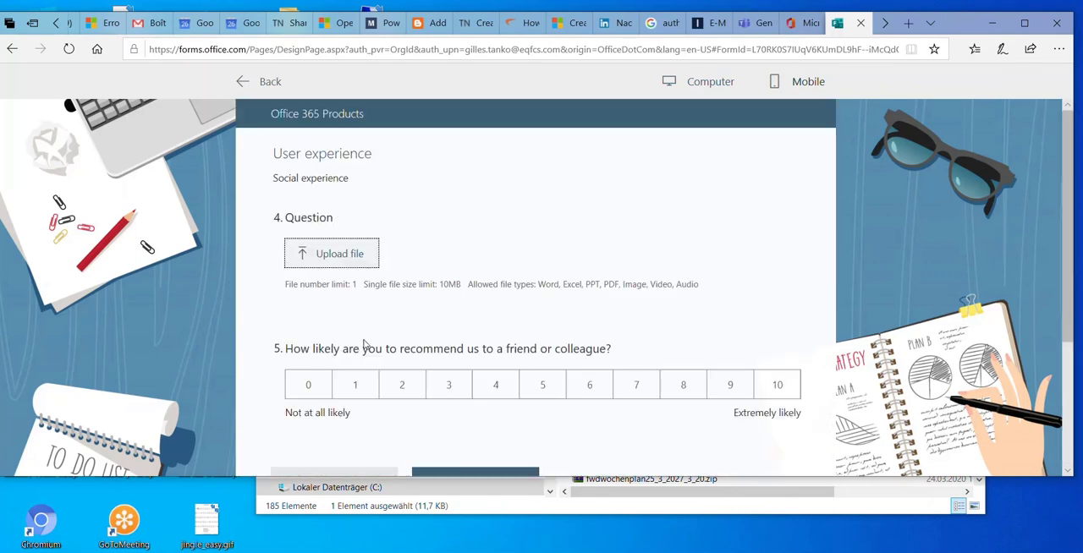
Rate the likelihood of recommending as 5 and submit the second test response
click(543, 387)
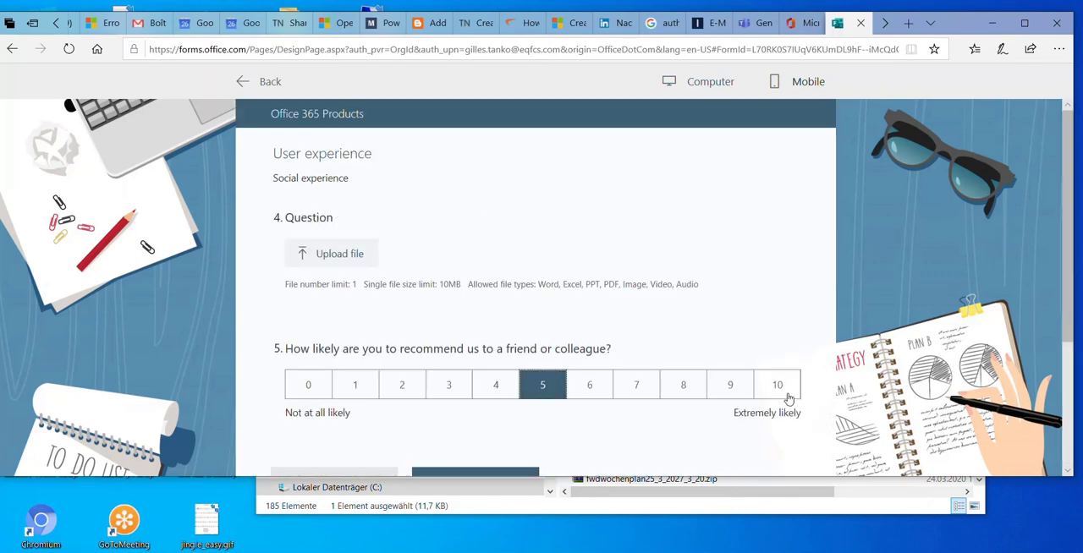
scroll(788, 397, down, 2)
click(498, 324)
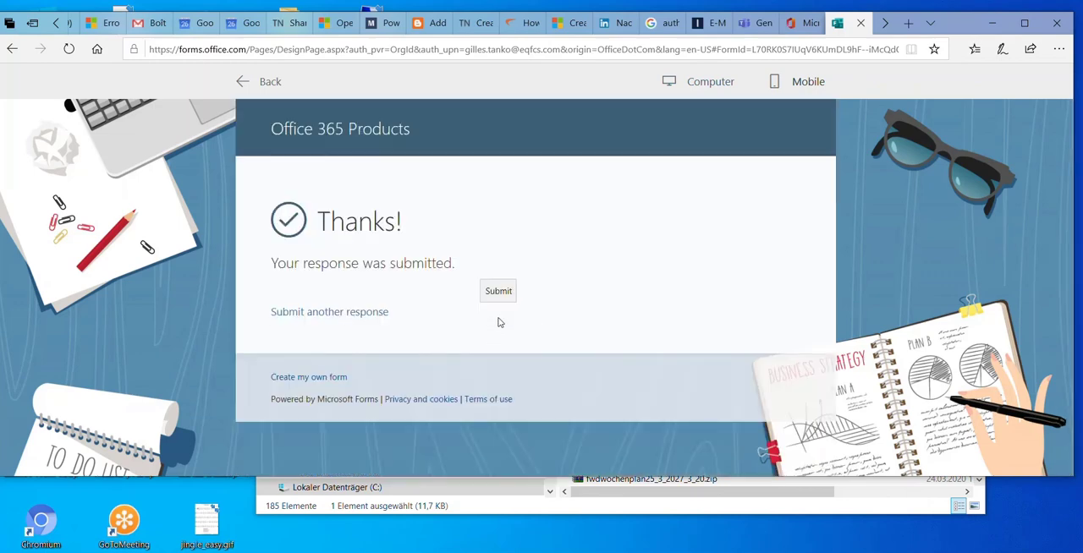
Leave the form preview and review the response summary of the Office 365 Products form
click(263, 82)
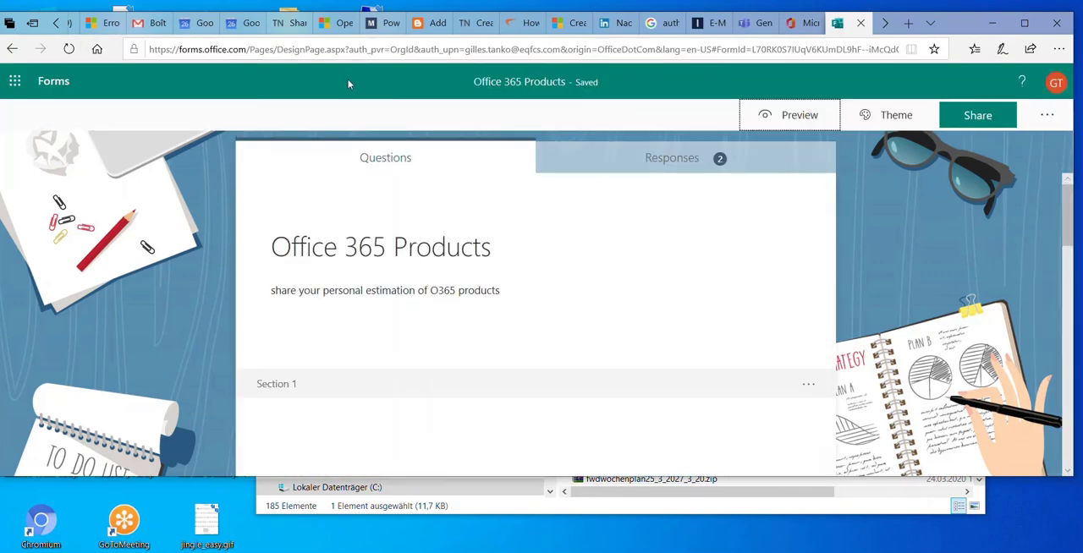
click(690, 167)
scroll(364, 318, down, 4)
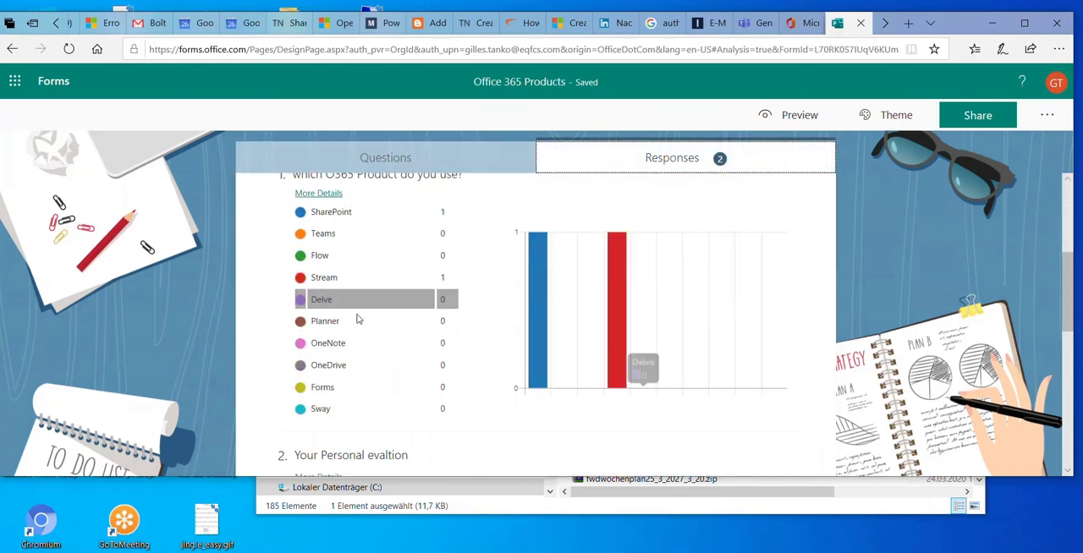
scroll(619, 258, up, 3)
scroll(619, 258, up, 1)
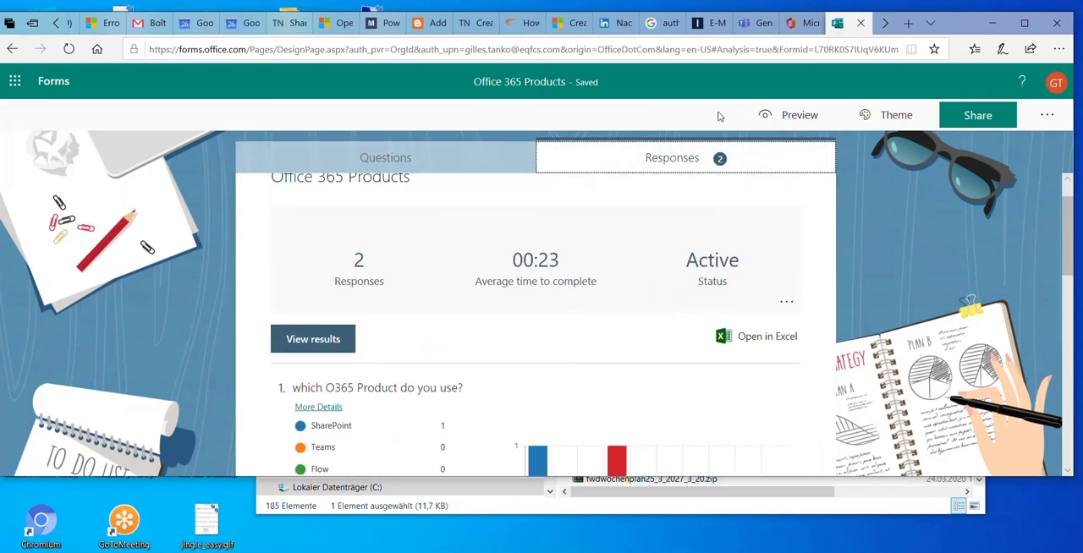
Switch to Microsoft Teams, reload the Office 365 Products fill-in form in Camtasia's General channel and look through its questions
click(749, 25)
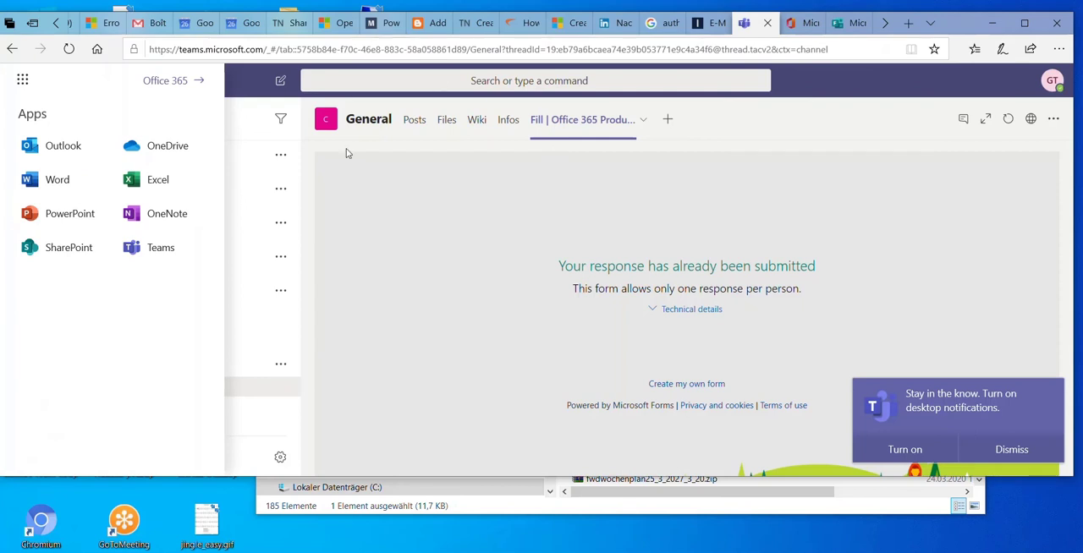
click(595, 130)
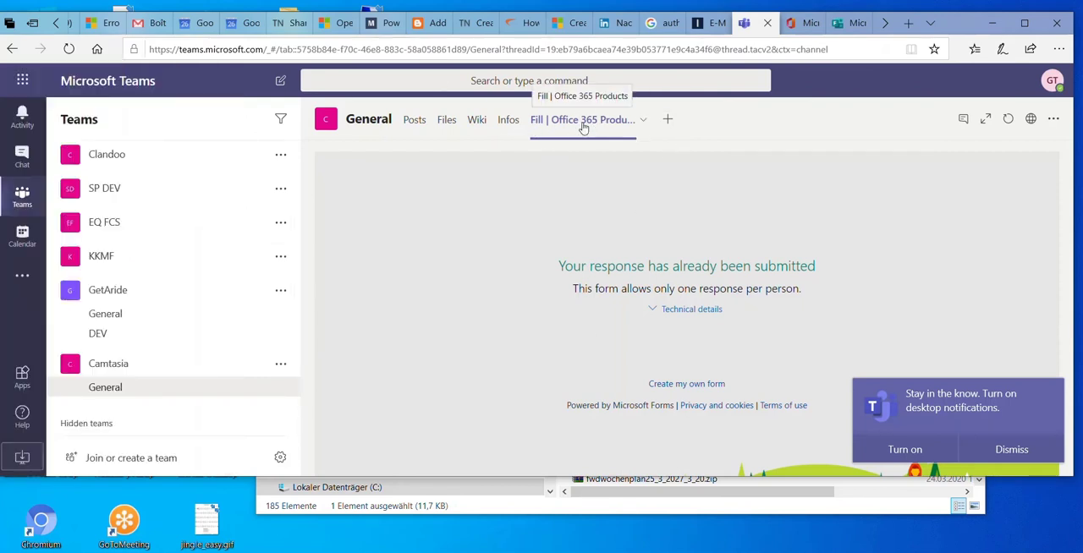
click(583, 127)
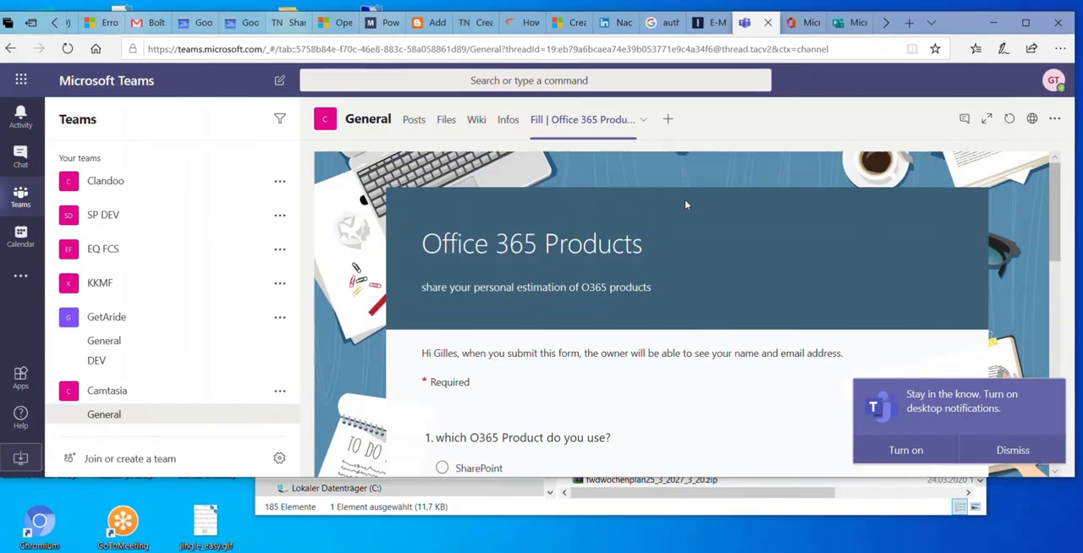
scroll(702, 254, down, 5)
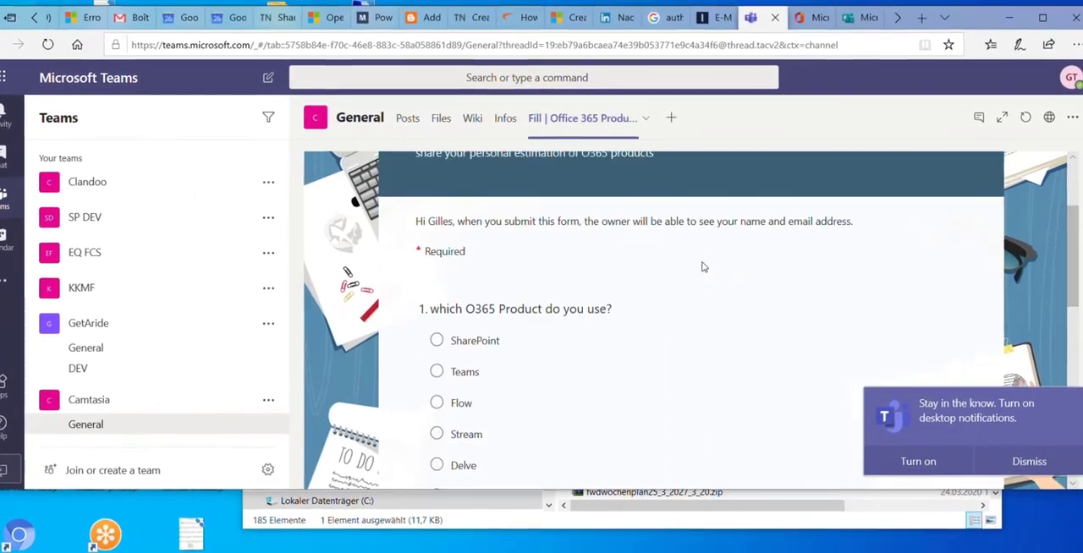
scroll(484, 296, down, 6)
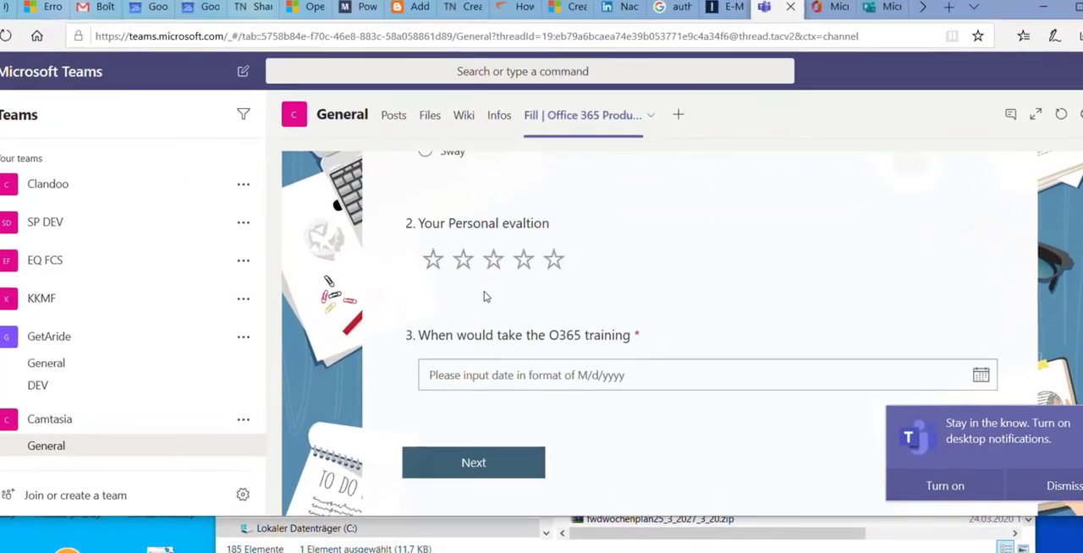
scroll(550, 313, up, 3)
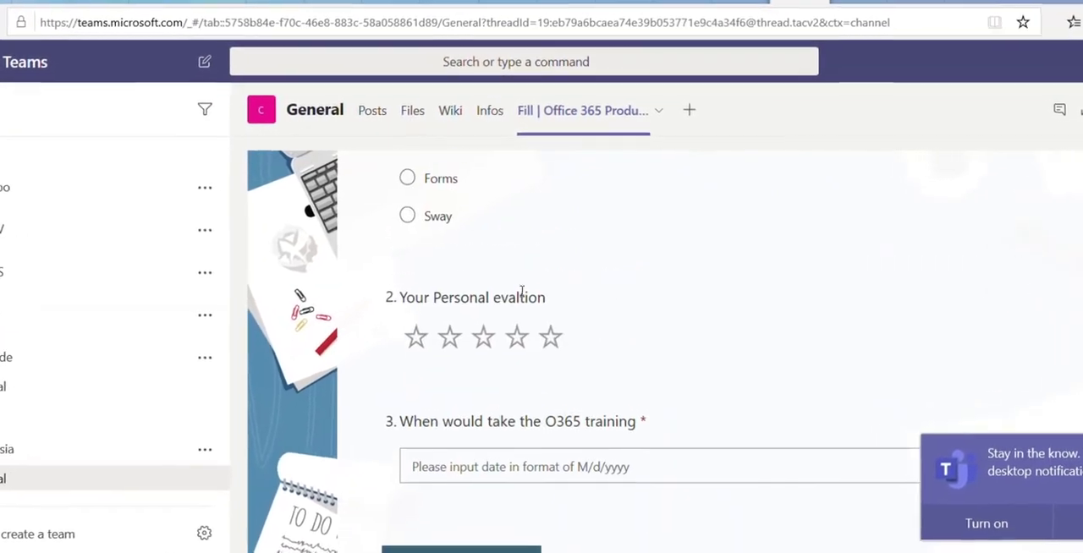
scroll(593, 271, up, 4)
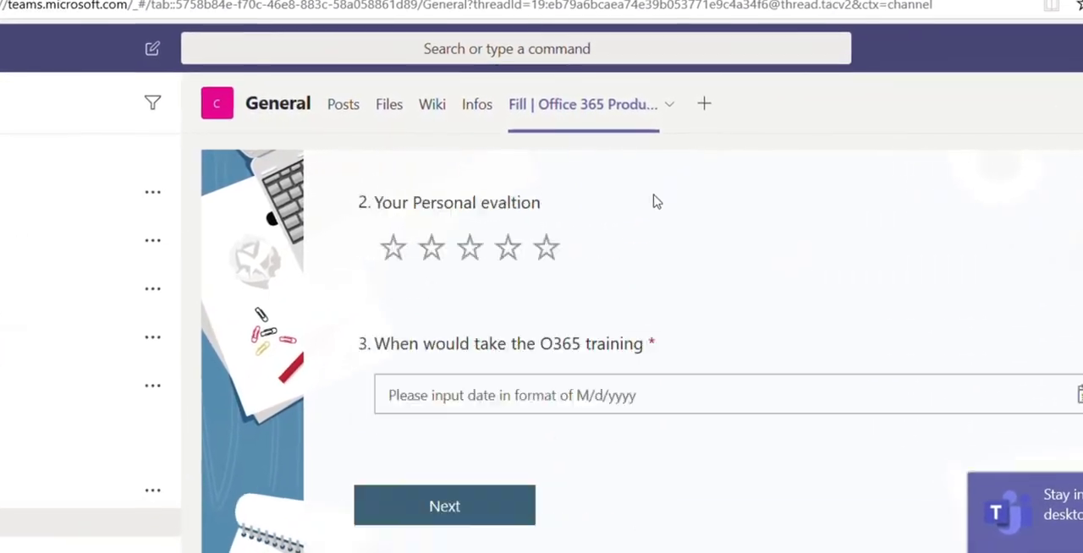
Add a Forms tab to the General channel that uses the existing Office 365 Products form with the Show results option
click(712, 104)
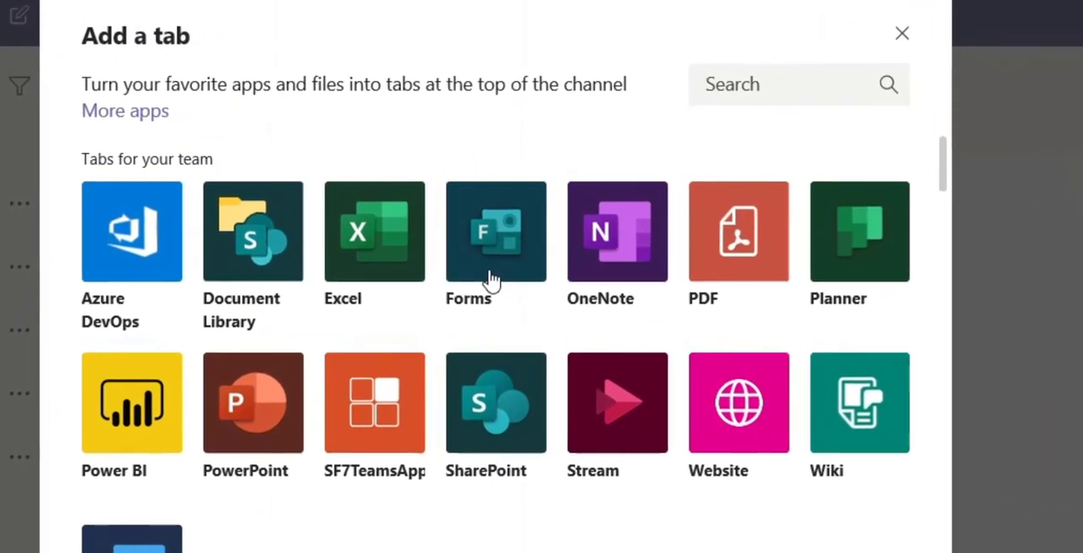
click(493, 269)
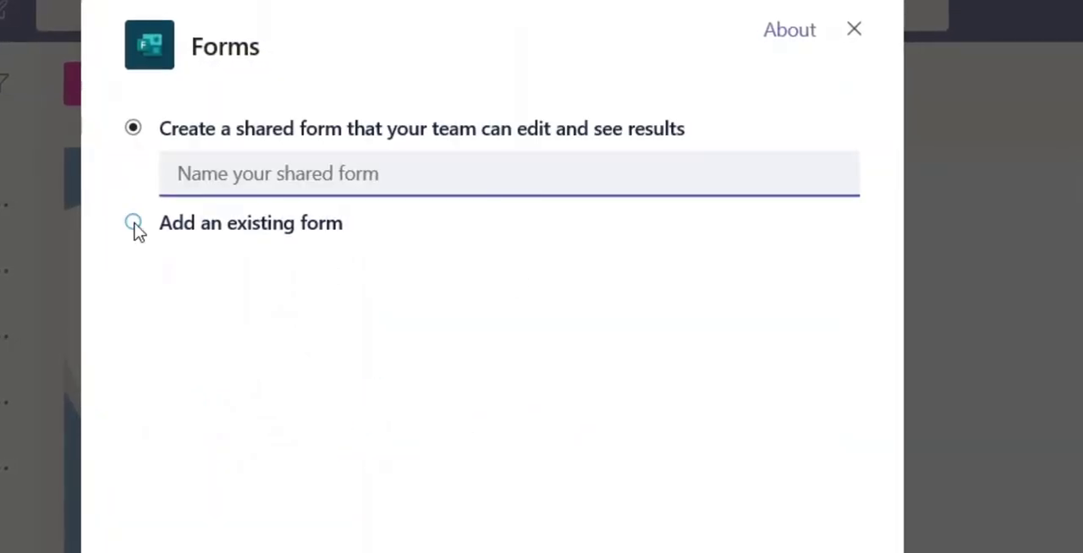
click(133, 224)
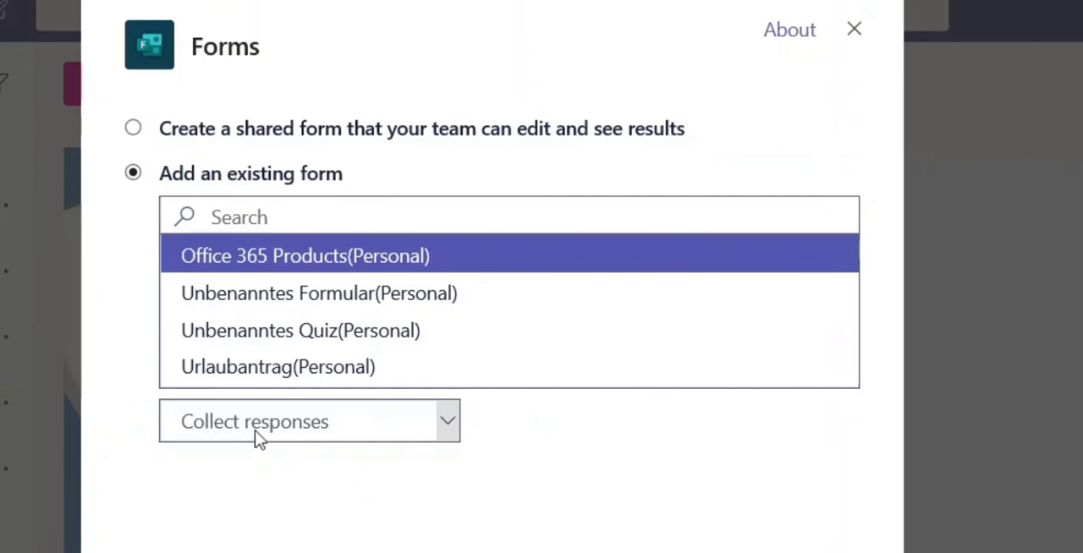
click(447, 435)
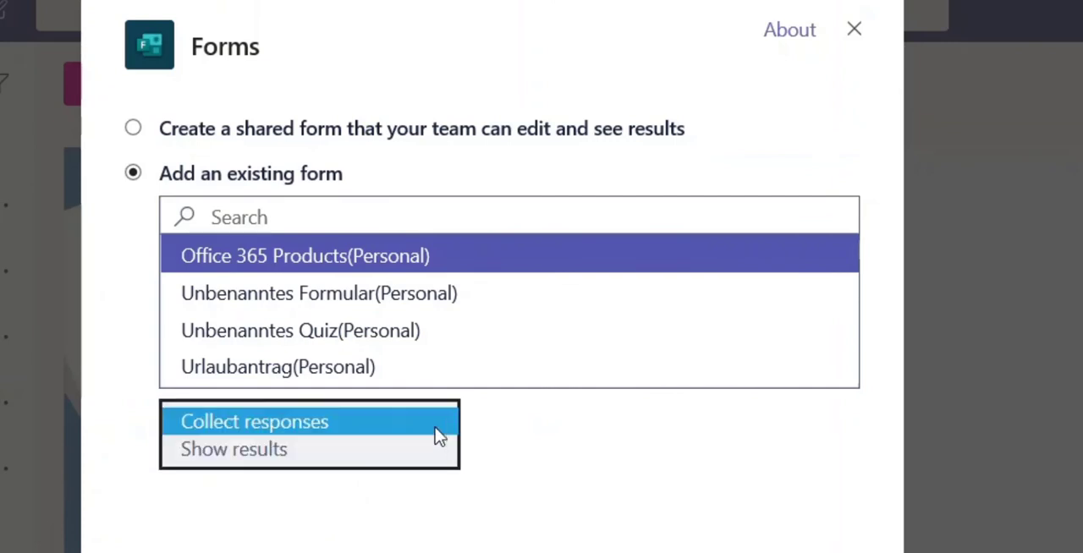
click(250, 453)
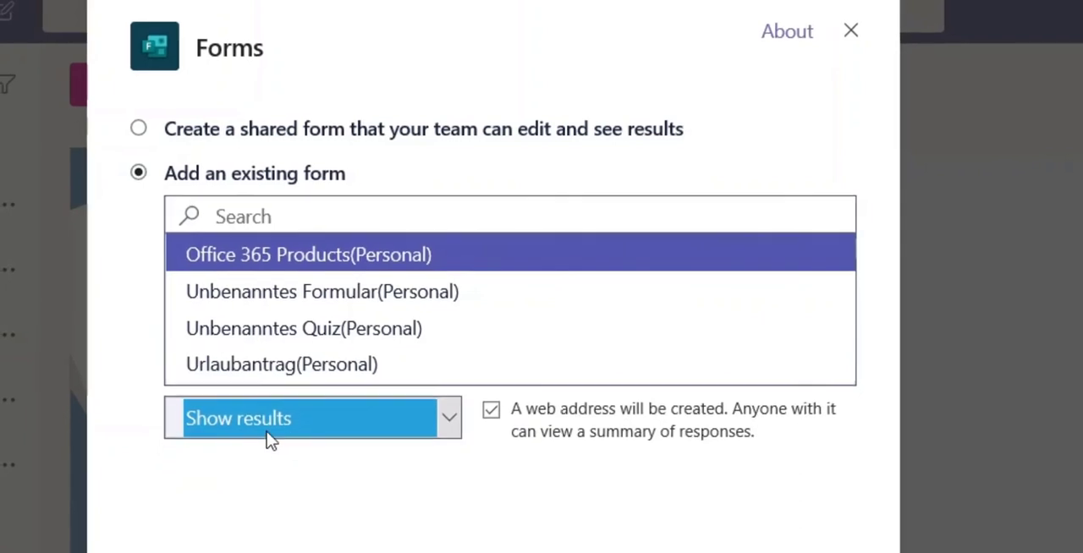
click(811, 552)
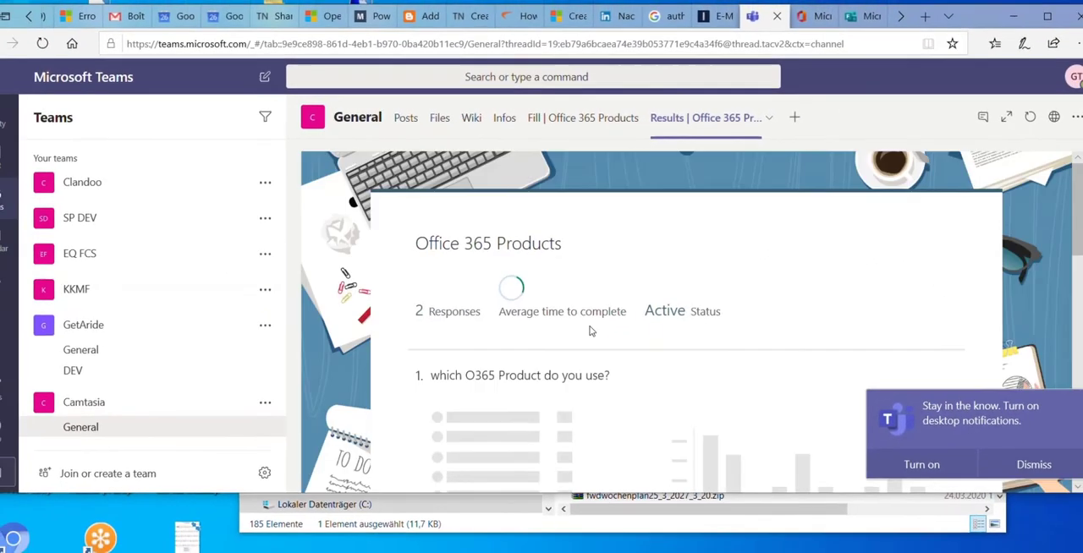
Examine the survey's results charts in the General channel and compare them with the fill-in form's questions
scroll(700, 358, down, 5)
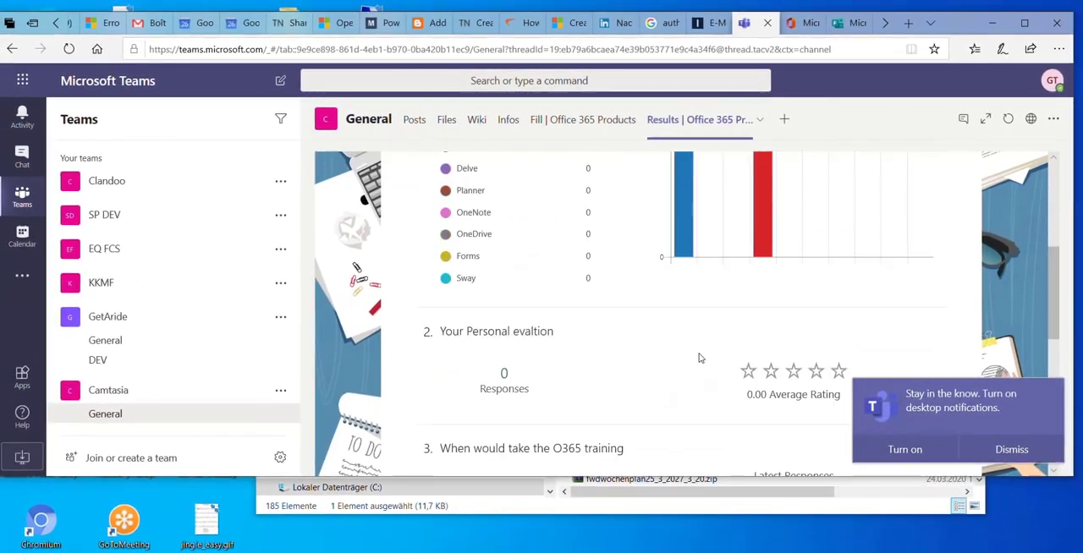
scroll(699, 357, down, 1)
scroll(677, 339, up, 2)
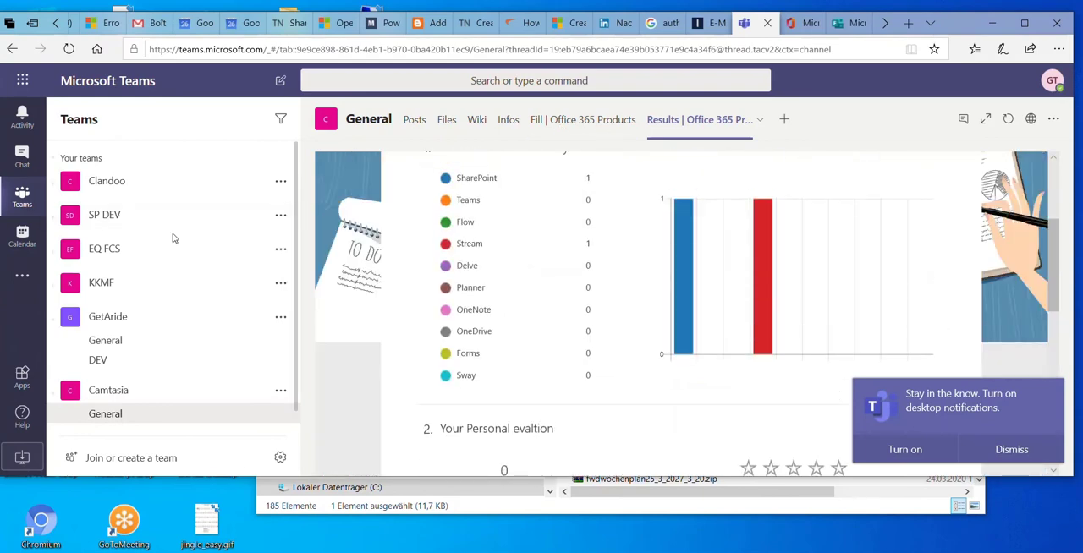
click(587, 126)
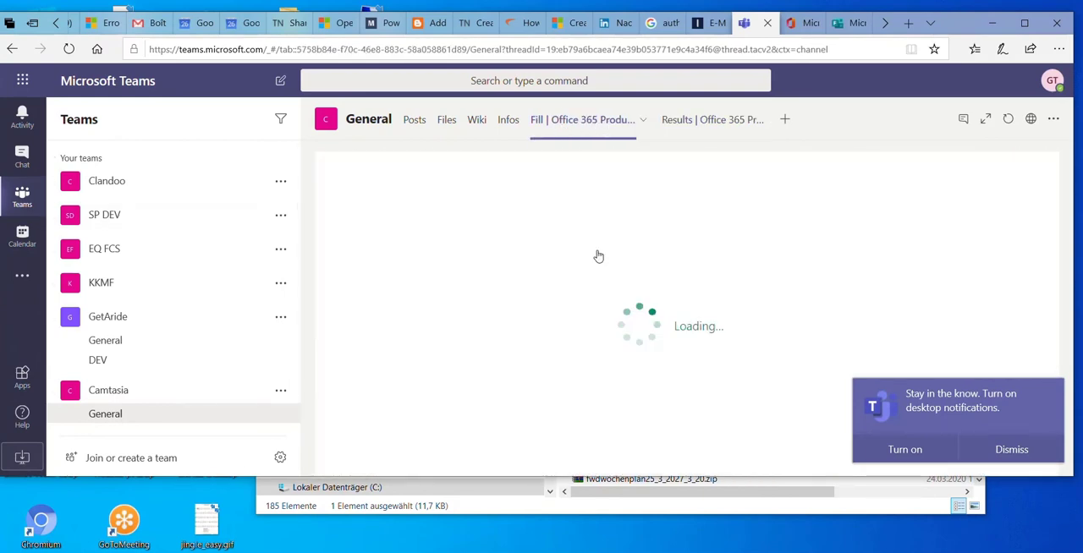
scroll(668, 252, down, 5)
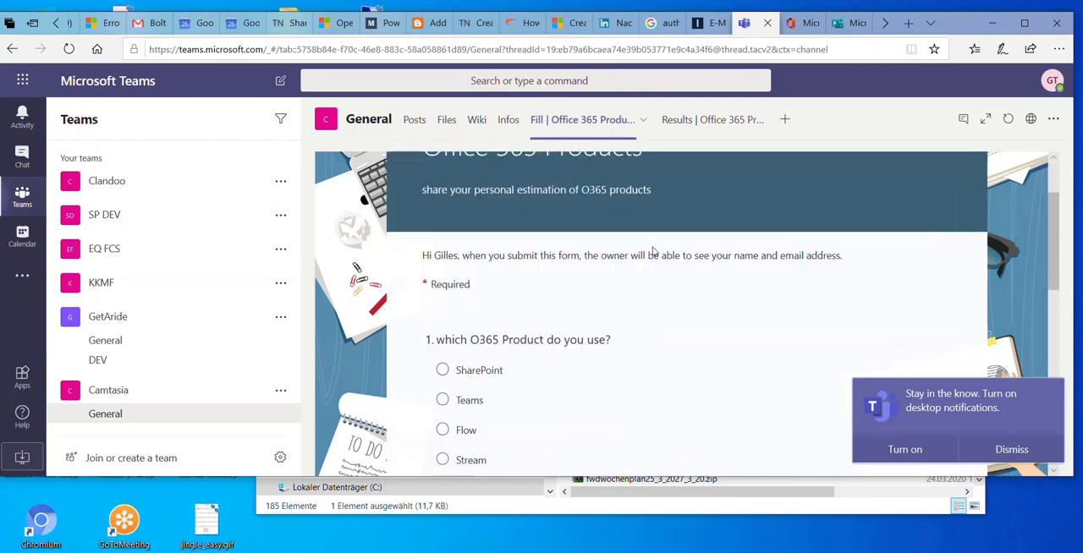
scroll(654, 254, down, 4)
scroll(668, 212, up, 3)
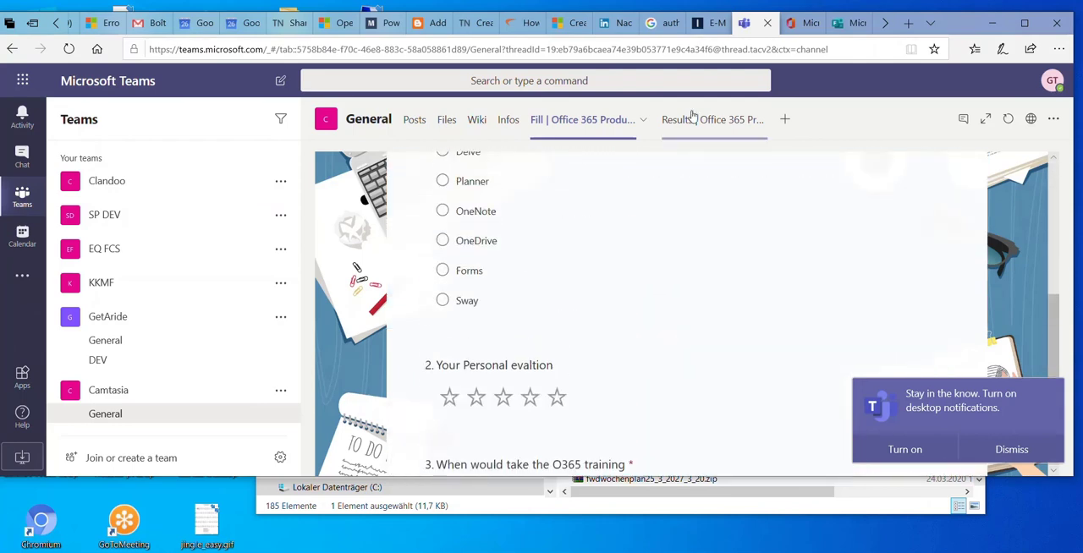
click(699, 122)
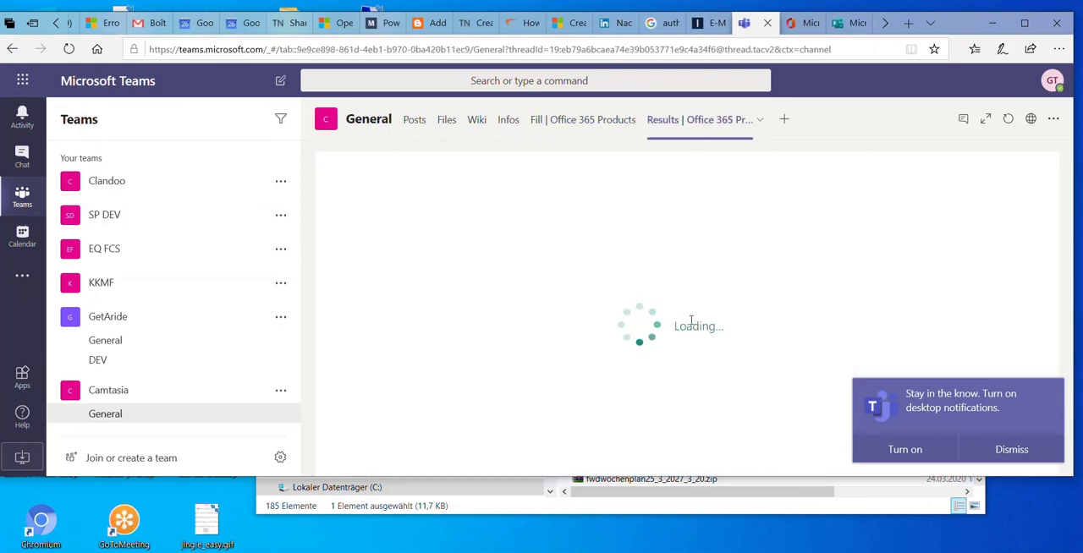
scroll(517, 318, down, 6)
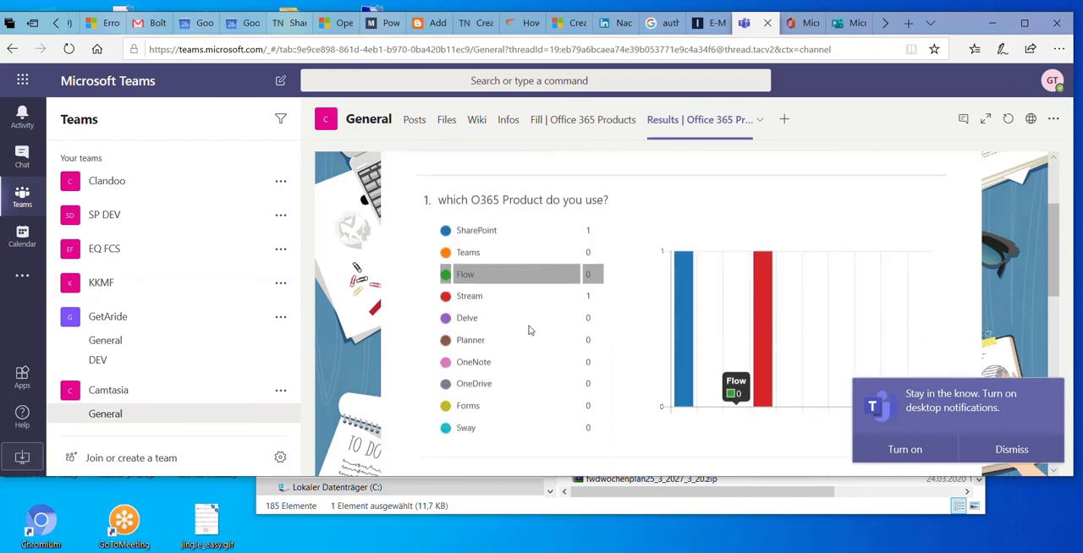
scroll(531, 333, down, 4)
scroll(537, 336, up, 4)
Switch back to Microsoft Forms and review the response summary for all five questions of the Office 365 Products form
click(849, 24)
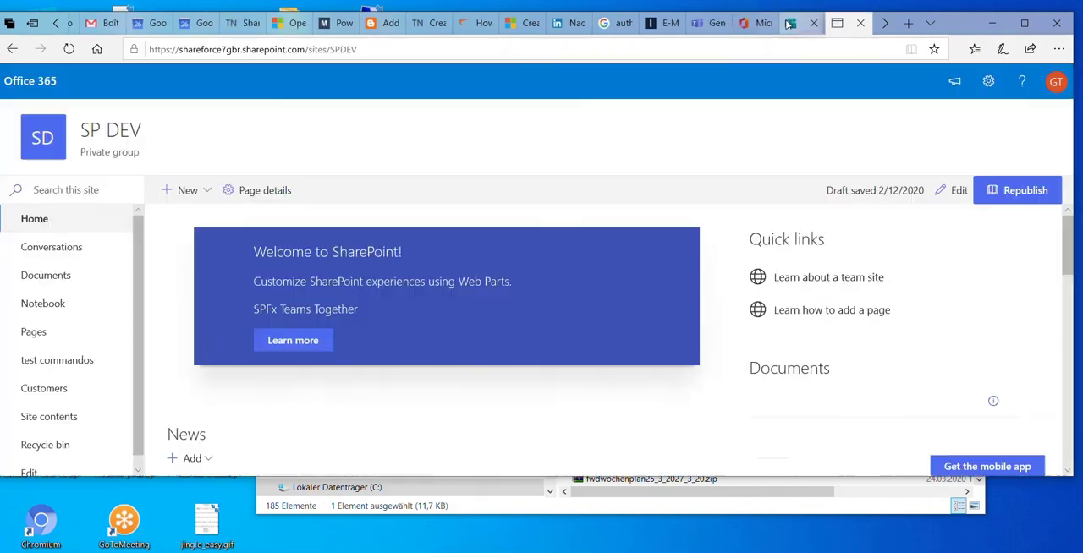
click(790, 26)
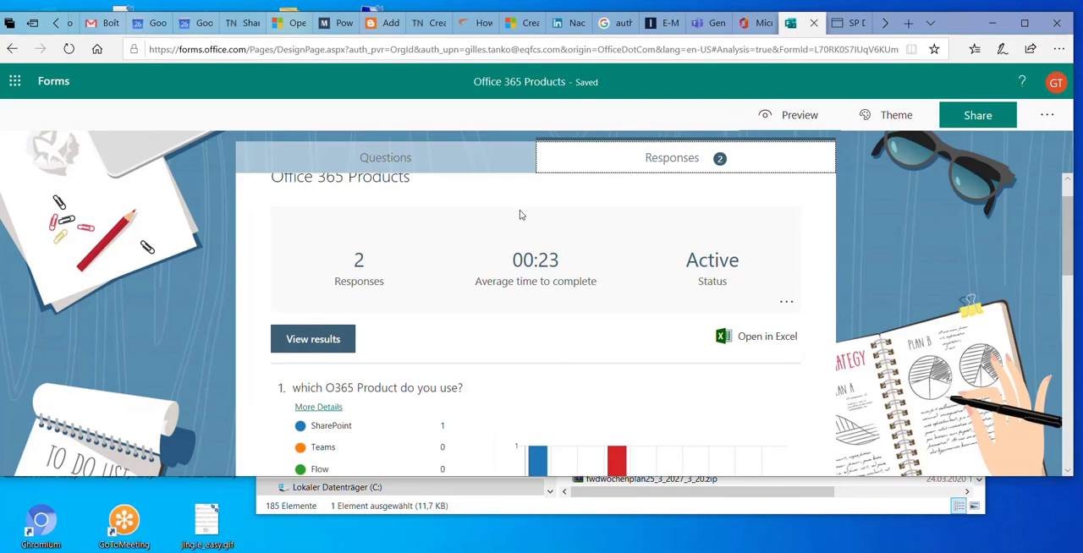
scroll(477, 239, down, 2)
scroll(477, 239, up, 3)
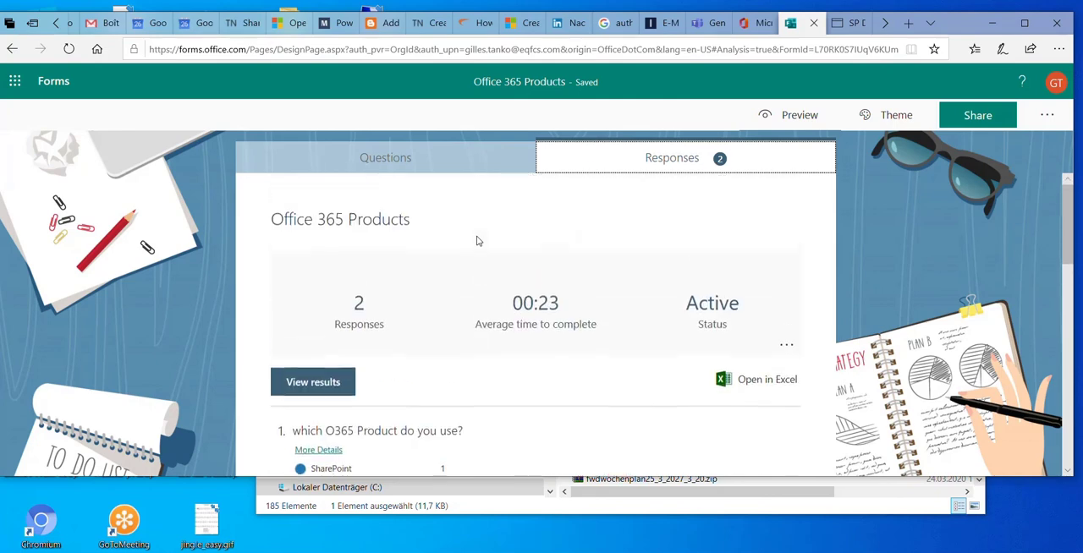
scroll(477, 241, down, 1)
scroll(477, 243, down, 2)
scroll(479, 250, down, 3)
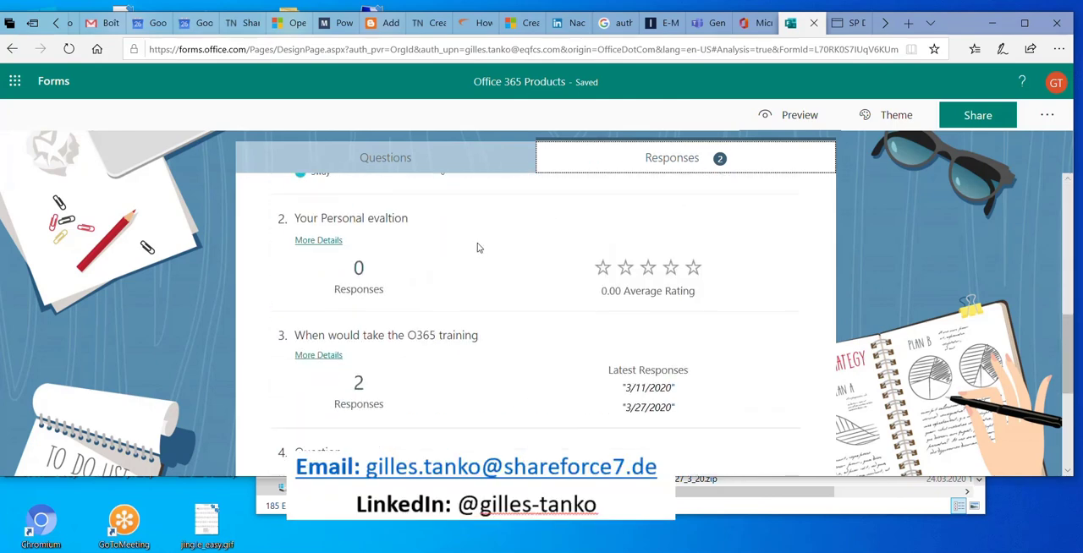
scroll(479, 251, down, 3)
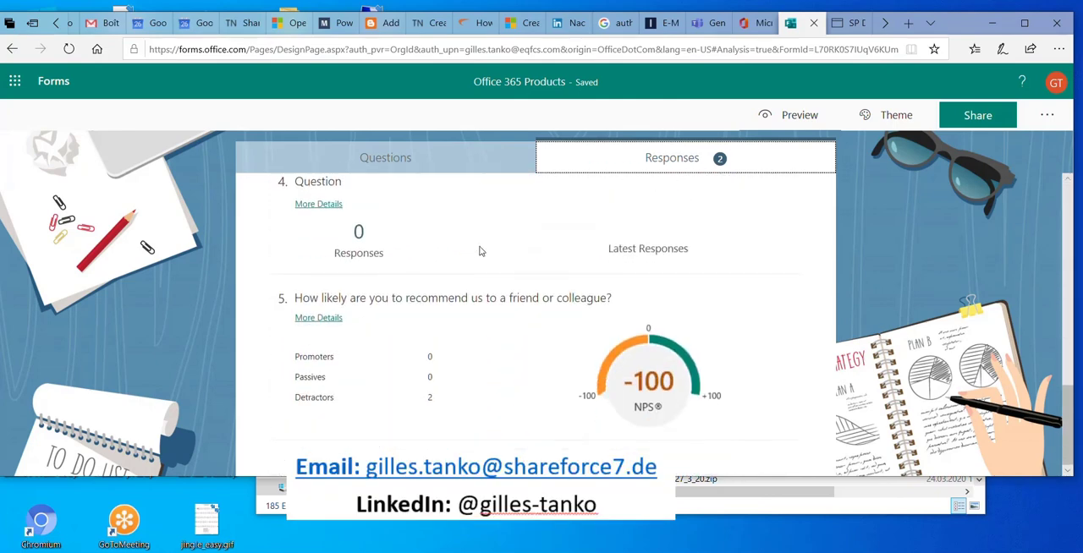
scroll(479, 250, up, 3)
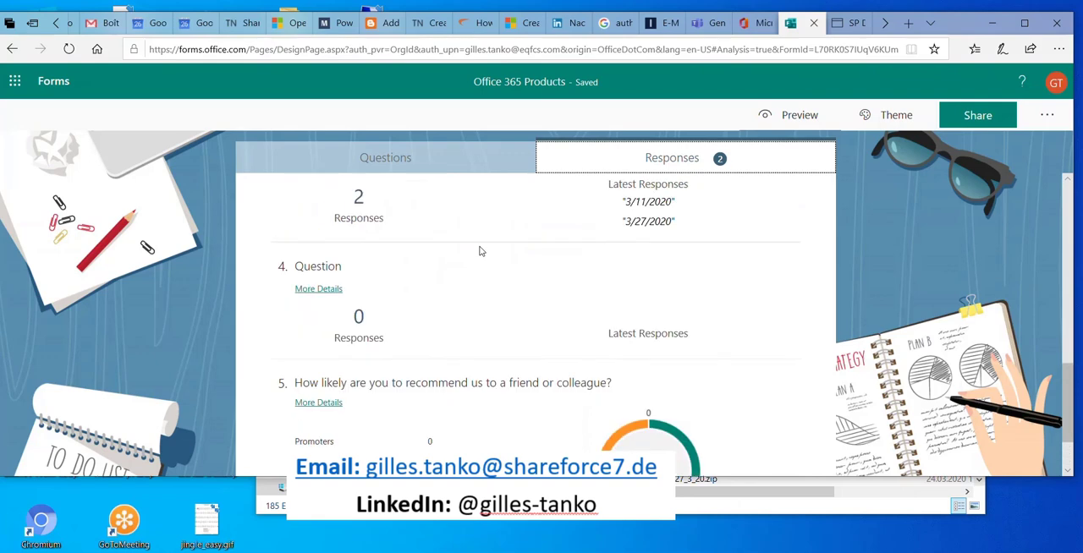
Show the form's questions, open the list of Office 365 apps and look through both form sections
click(468, 162)
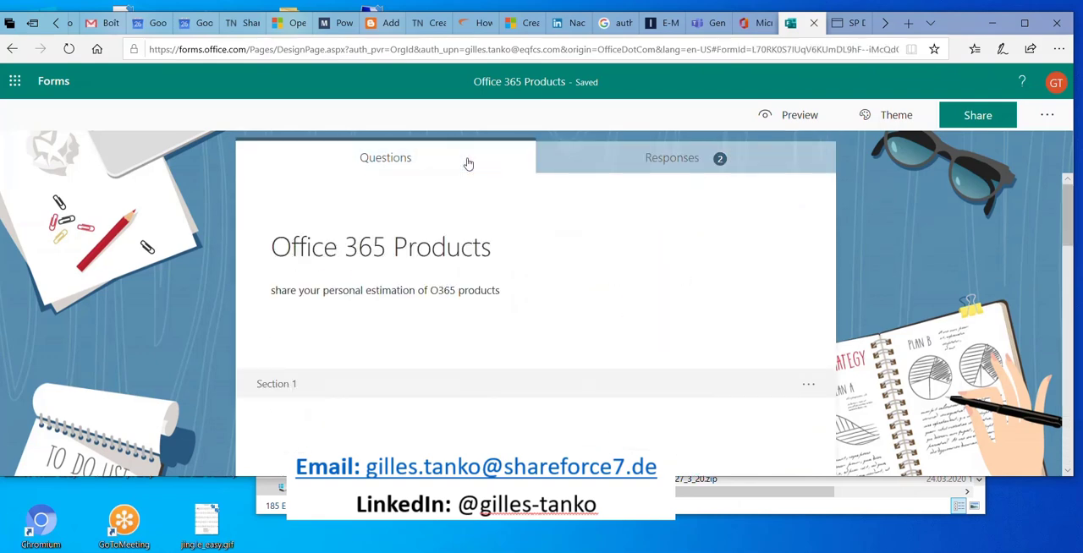
click(14, 79)
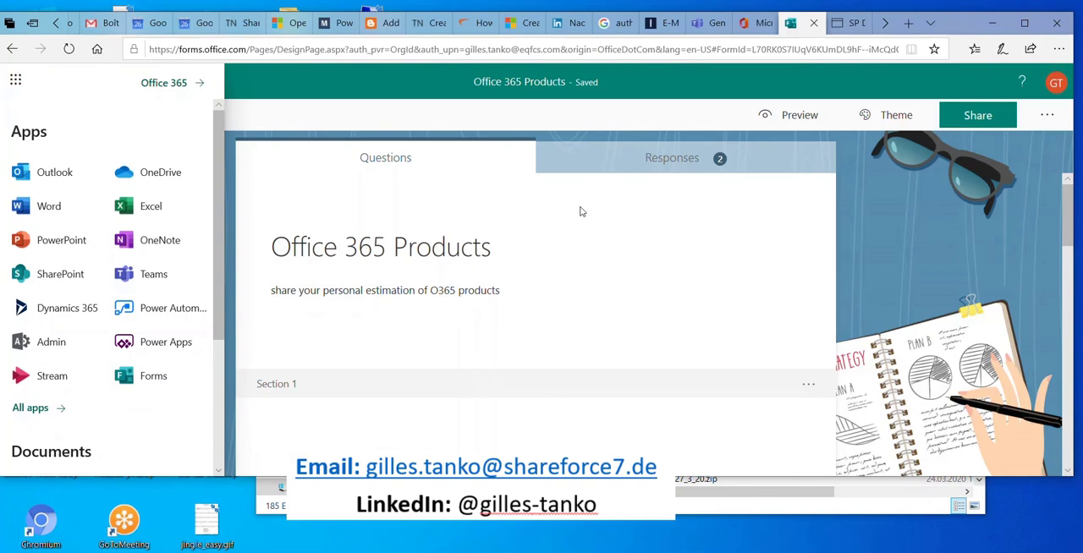
scroll(600, 237, down, 8)
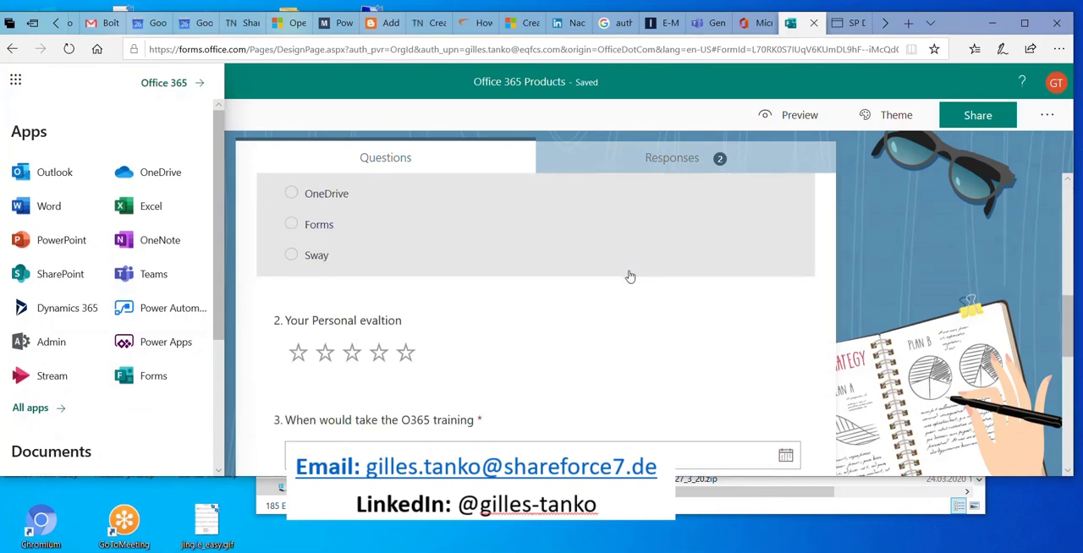
scroll(630, 277, down, 3)
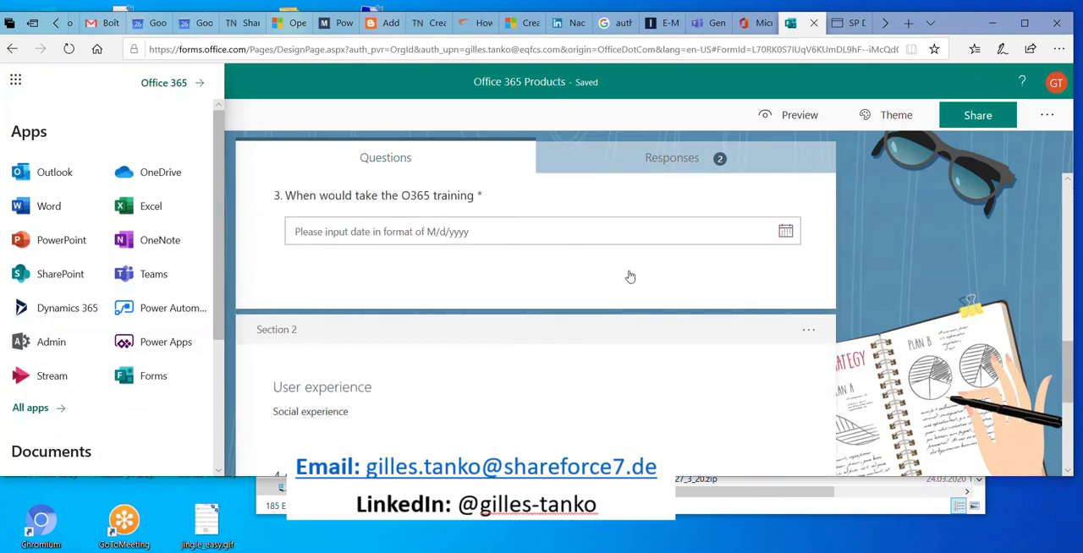
click(649, 166)
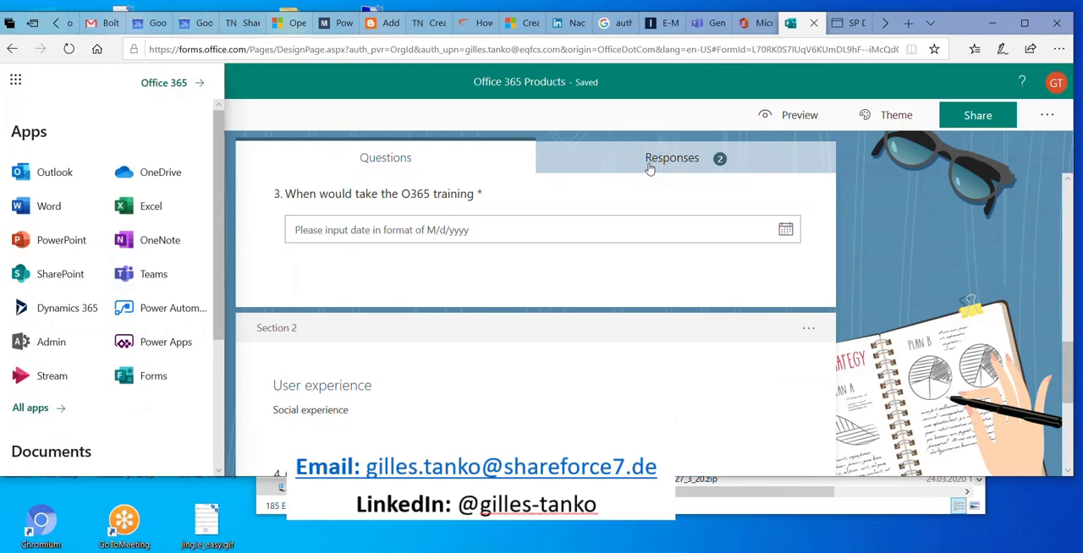